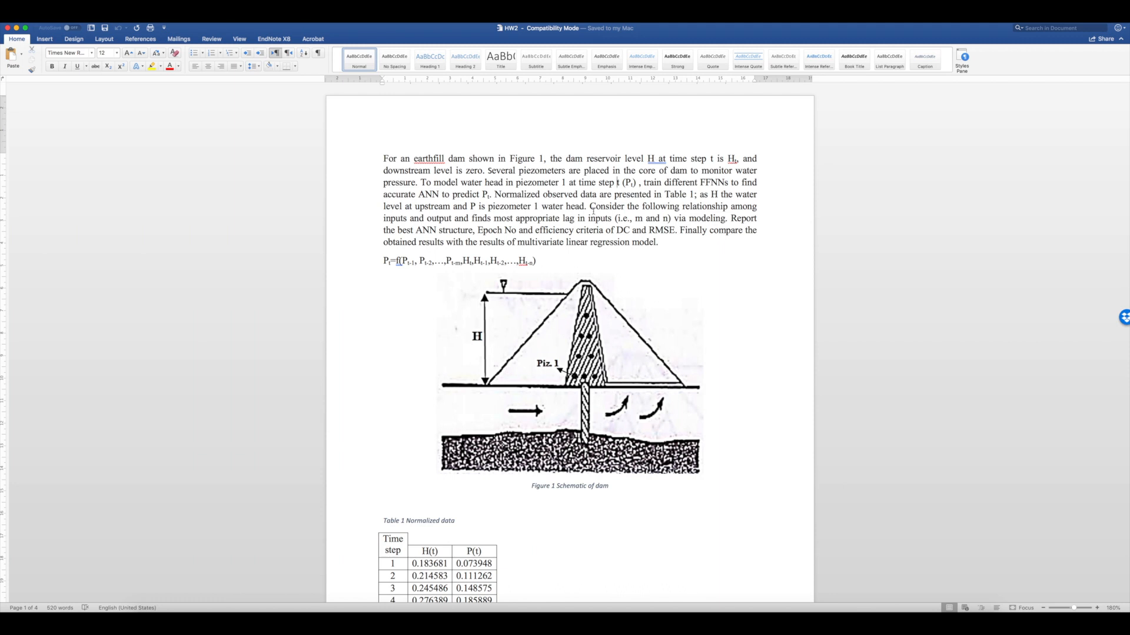
# Step: Examine the assignment's equation for Pt, including the output Pt, the lagged P inputs and the Ht input
pyautogui.doubleClick(419, 230)
pyautogui.moveTo(383, 261); pyautogui.dragTo(535, 262)
pyautogui.click(457, 263)
pyautogui.doubleClick(458, 263)
pyautogui.click(536, 262)
pyautogui.moveTo(384, 261); pyautogui.dragTo(390, 271)
pyautogui.click(386, 262)
pyautogui.moveTo(396, 261)
pyautogui.mouseDown()
pyautogui.moveTo(422, 259)
pyautogui.moveTo(413, 259)
pyautogui.mouseUp()
pyautogui.click(409, 259)
pyautogui.moveTo(463, 263); pyautogui.dragTo(471, 263)
pyautogui.click(542, 234)
pyautogui.click(409, 259)
pyautogui.moveTo(418, 260); pyautogui.dragTo(432, 262)
pyautogui.click(515, 217)
# Step: Examine the H(t) and P(t) columns of Table 1, comparing their first time step with the equation's terms
pyautogui.scroll(-3, 406, 262)
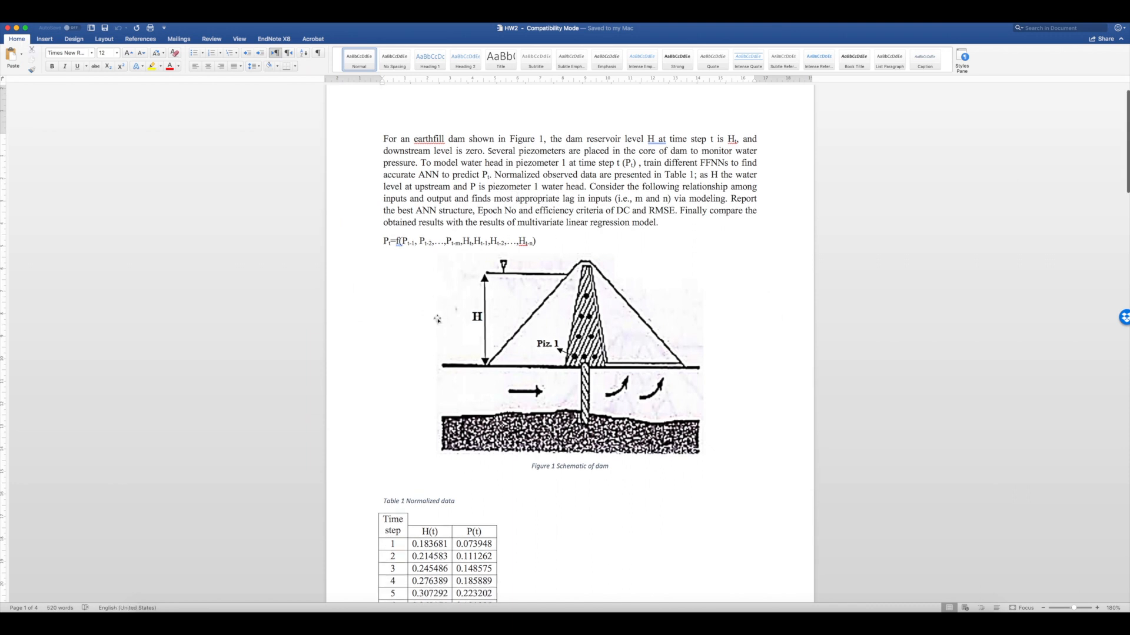
pyautogui.moveTo(485, 478); pyautogui.dragTo(439, 478)
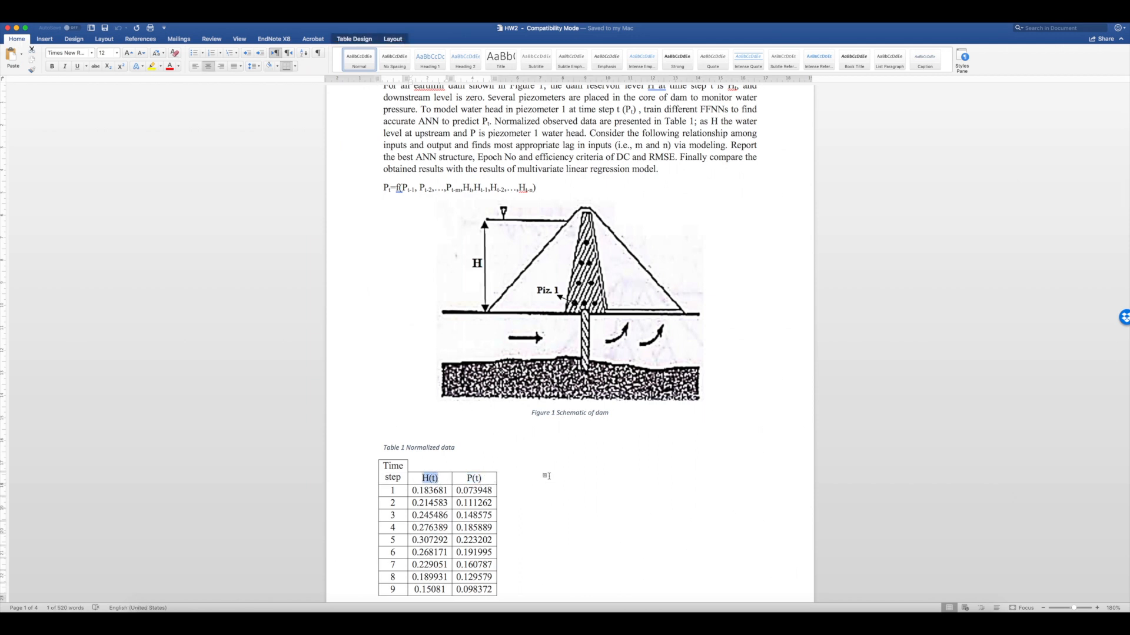
pyautogui.click(430, 480)
pyautogui.scroll(-1, 430, 480)
pyautogui.scroll(-3, 429, 480)
pyautogui.moveTo(413, 451); pyautogui.dragTo(493, 452)
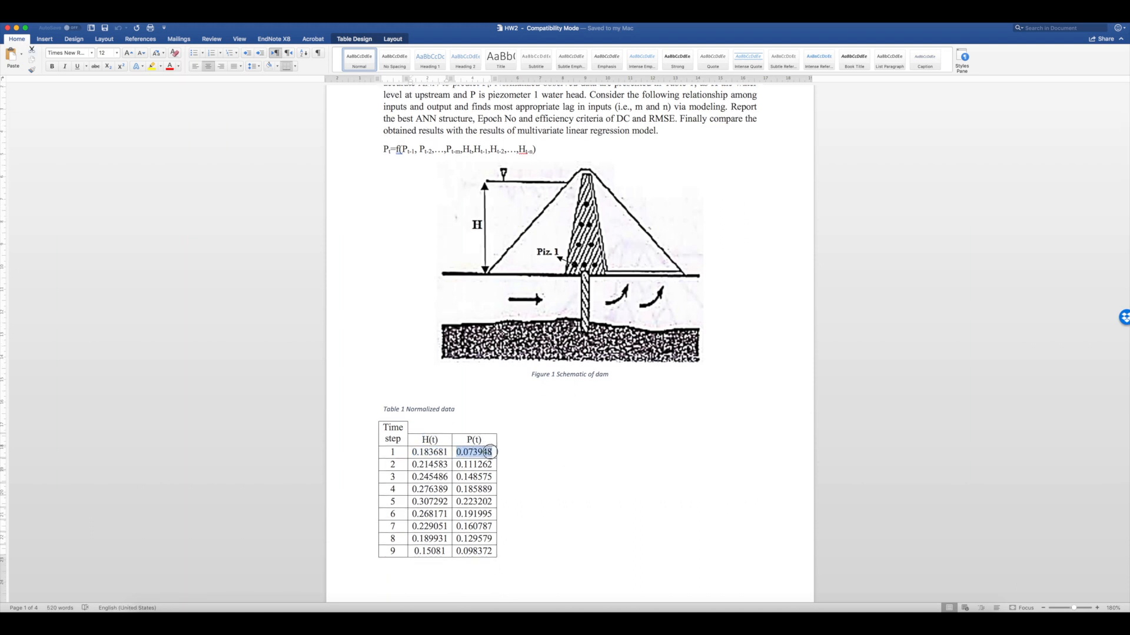
pyautogui.click(462, 453)
pyautogui.click(424, 452)
pyautogui.doubleClick(415, 453)
pyautogui.click(426, 453)
pyautogui.moveTo(421, 440); pyautogui.dragTo(441, 440)
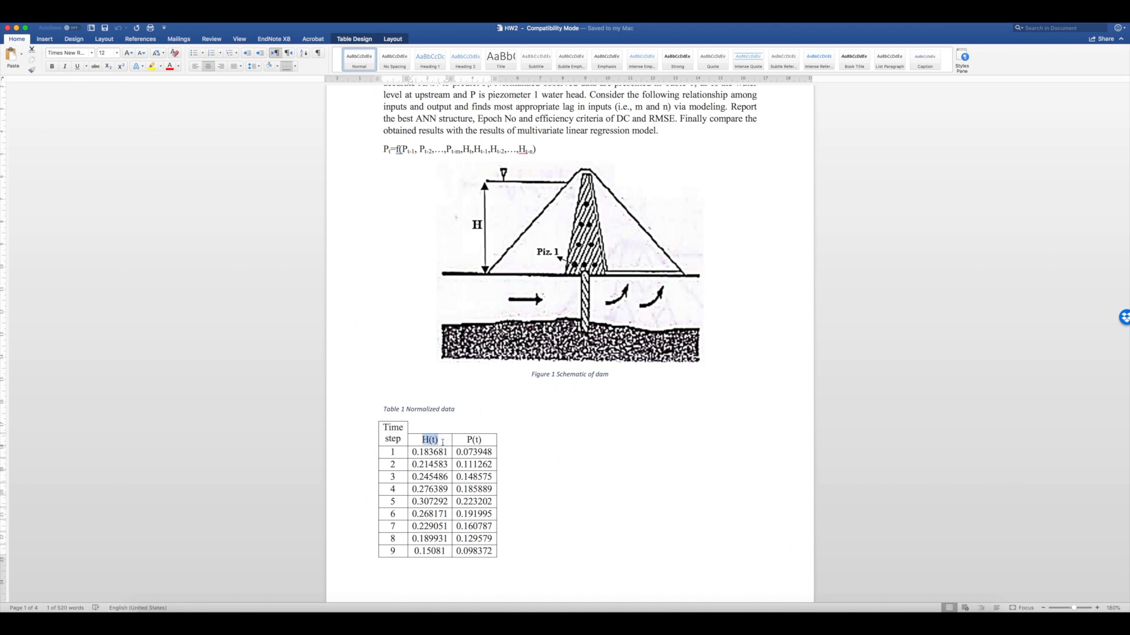
pyautogui.click(422, 441)
pyautogui.moveTo(466, 440); pyautogui.dragTo(441, 440)
pyautogui.click(422, 440)
pyautogui.moveTo(467, 441); pyautogui.dragTo(481, 440)
pyautogui.click(465, 452)
pyautogui.doubleClick(415, 451)
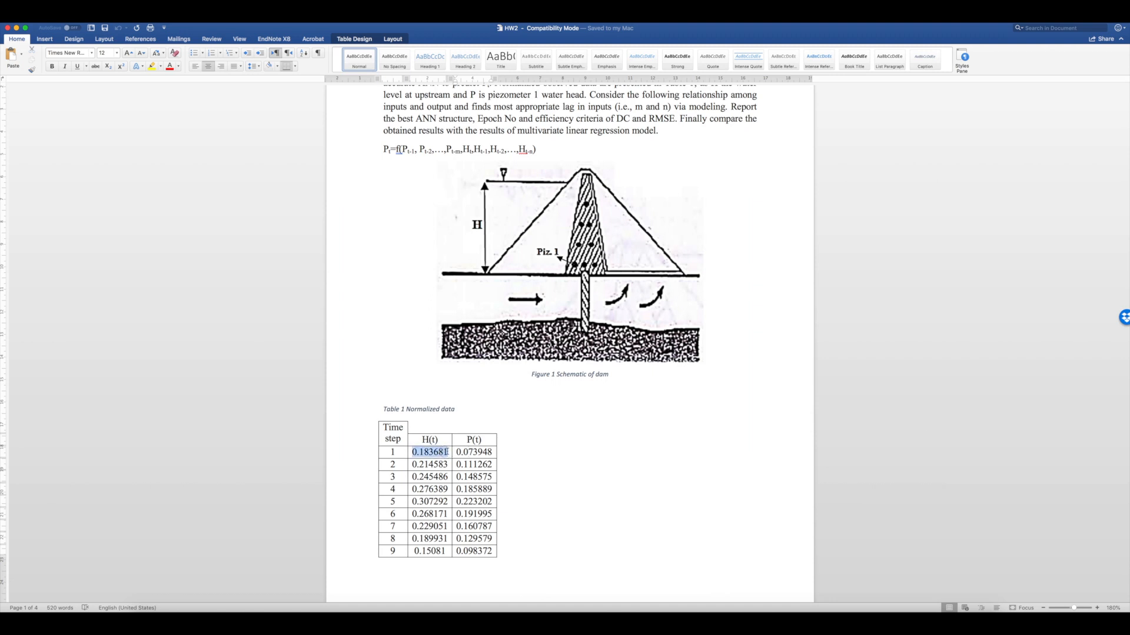
pyautogui.click(444, 453)
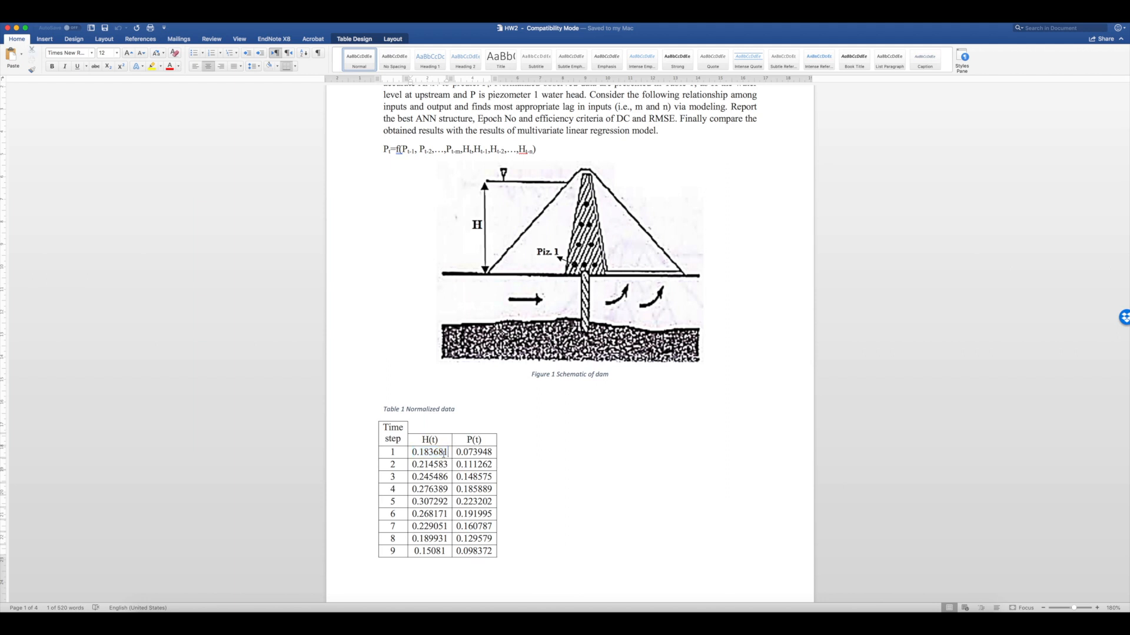
pyautogui.scroll(3, 444, 453)
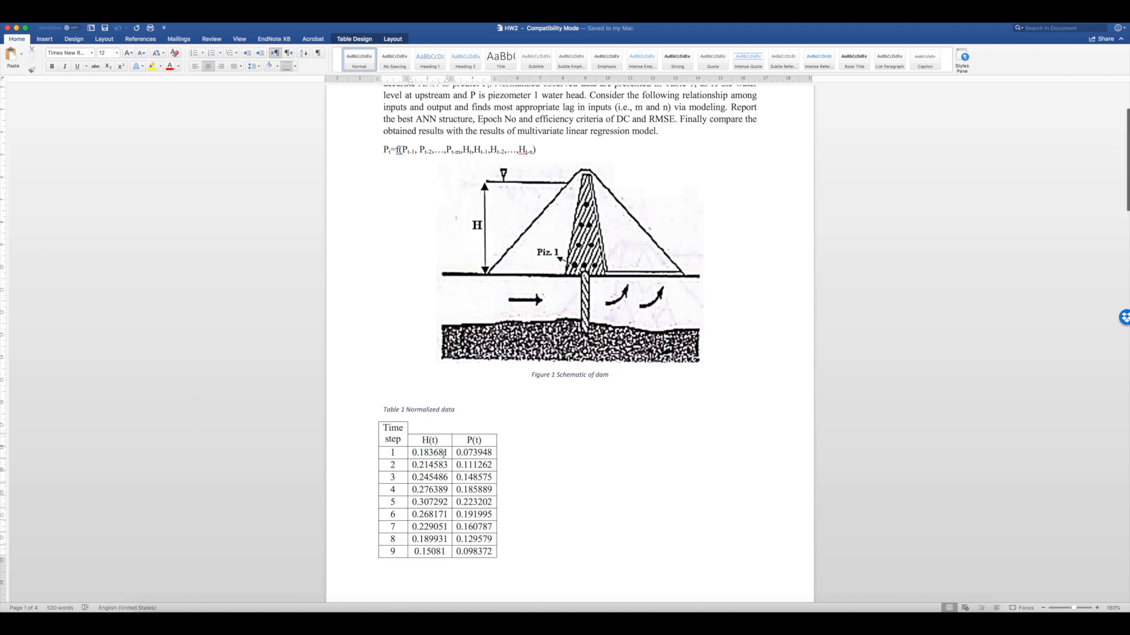
pyautogui.moveTo(379, 214)
pyautogui.mouseDown()
pyautogui.moveTo(545, 213)
pyautogui.moveTo(386, 213)
pyautogui.mouseUp()
pyautogui.click(408, 215)
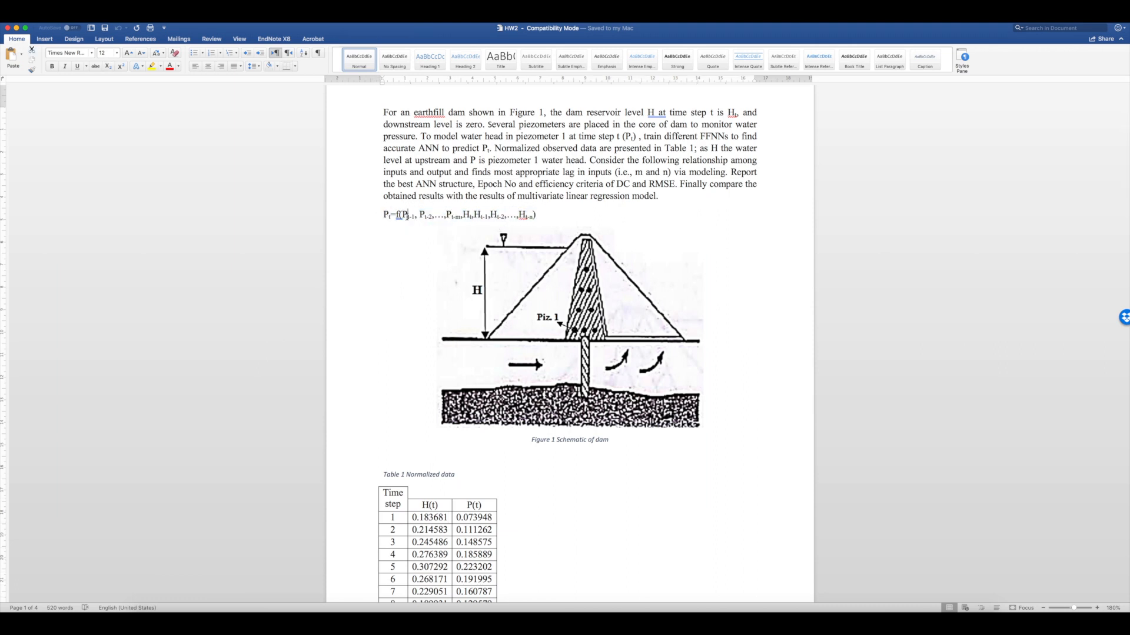
# Step: Copy all of Table 1, from the header row down to time step 125
pyautogui.scroll(-2, 431, 229)
pyautogui.click(380, 433)
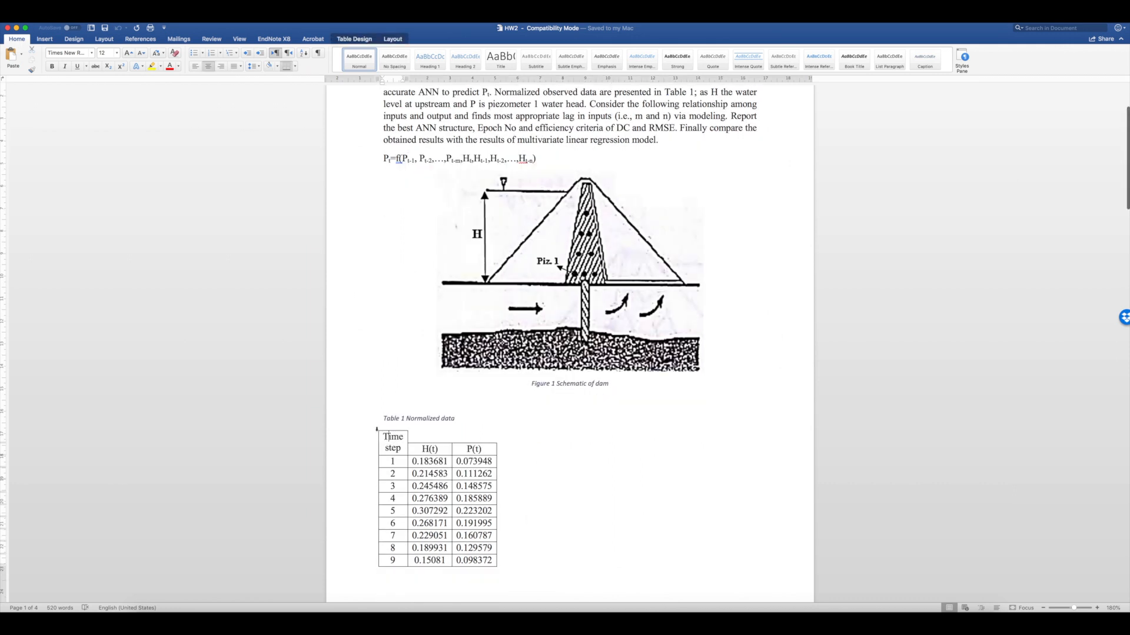
pyautogui.scroll(-3, 393, 436)
pyautogui.moveTo(383, 342); pyautogui.dragTo(493, 541)
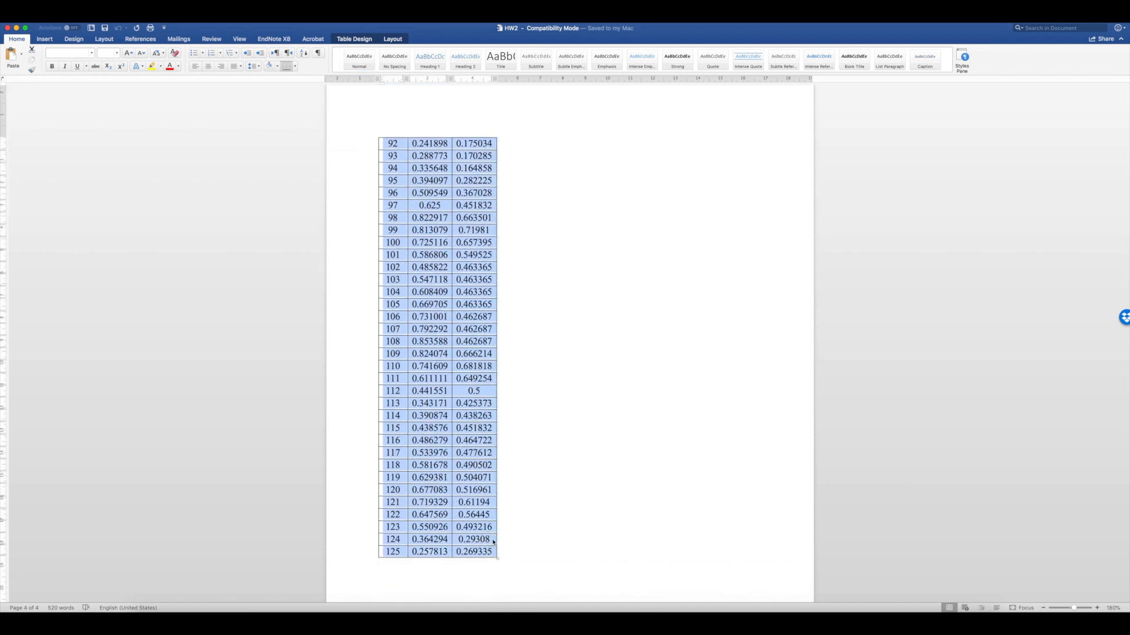
# Step: Switch to Excel and create a blank workbook
pyautogui.click(242, 612)
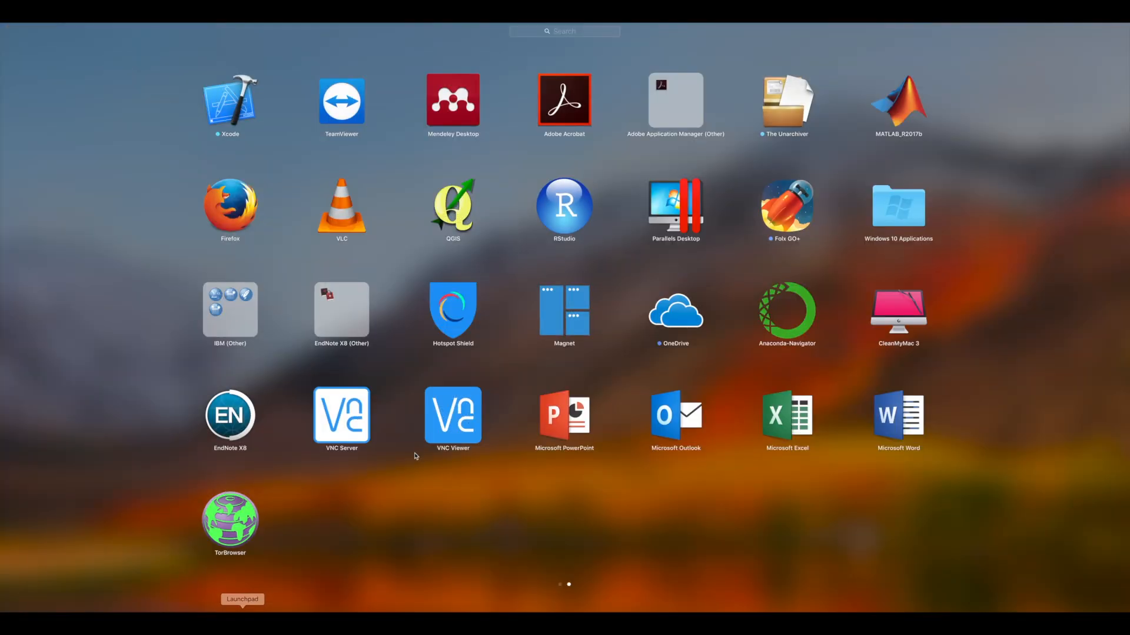
pyautogui.click(788, 415)
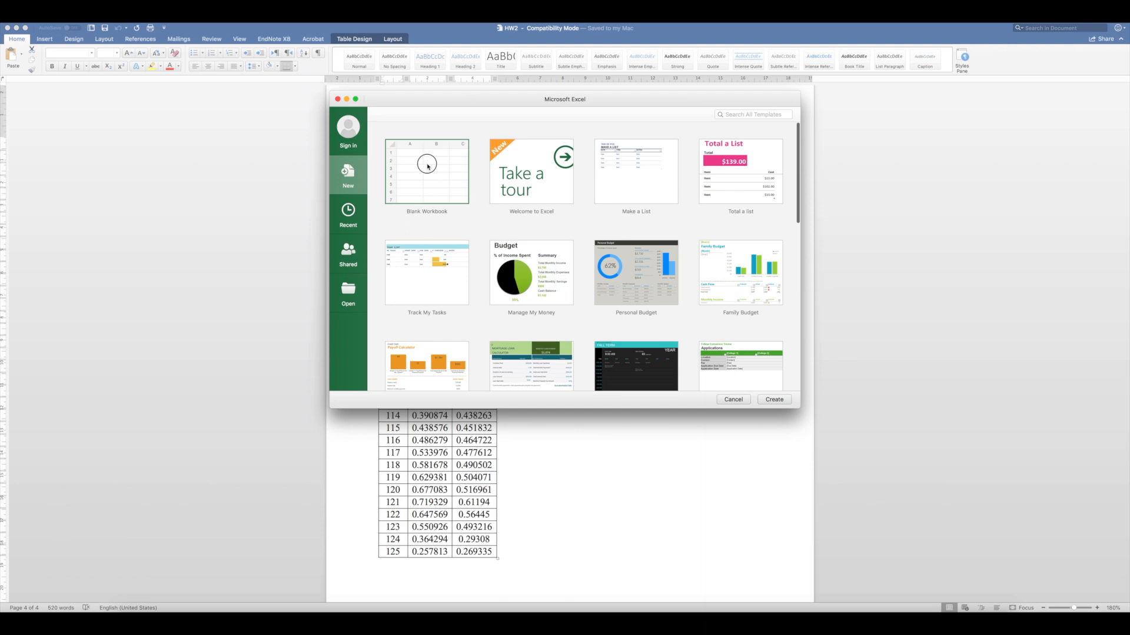
# Step: Return to the Word assignment and review the equation's lagged P terms, its H terms from Ht to Ht-n, and the output Pt
pyautogui.click(239, 242)
pyautogui.scroll(5, 238, 243)
pyautogui.scroll(15, 237, 243)
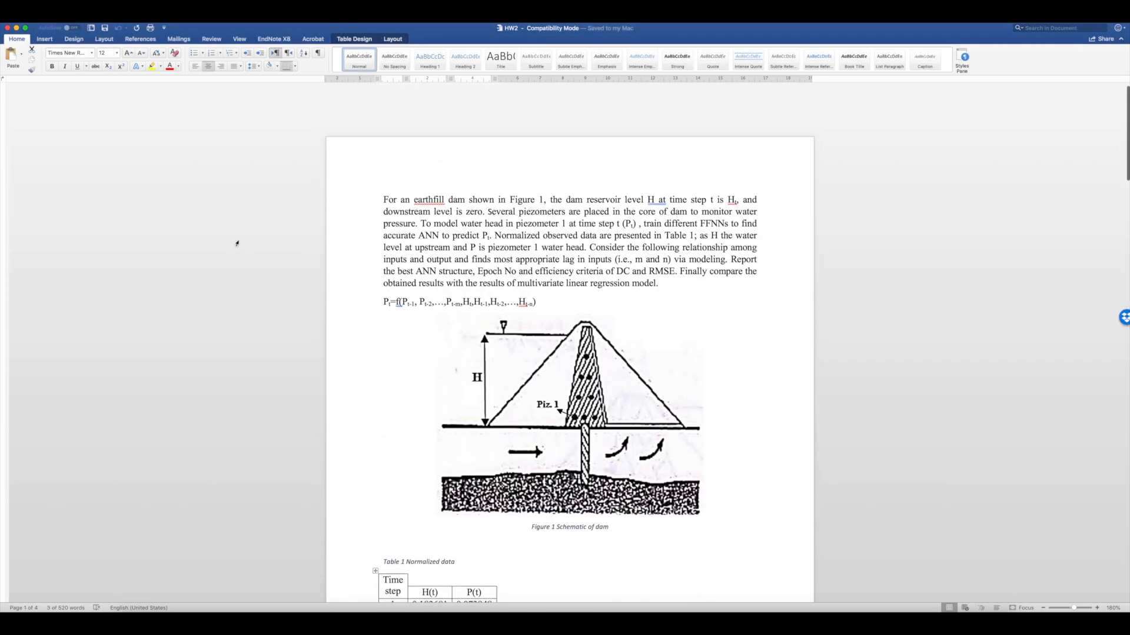
pyautogui.click(419, 261)
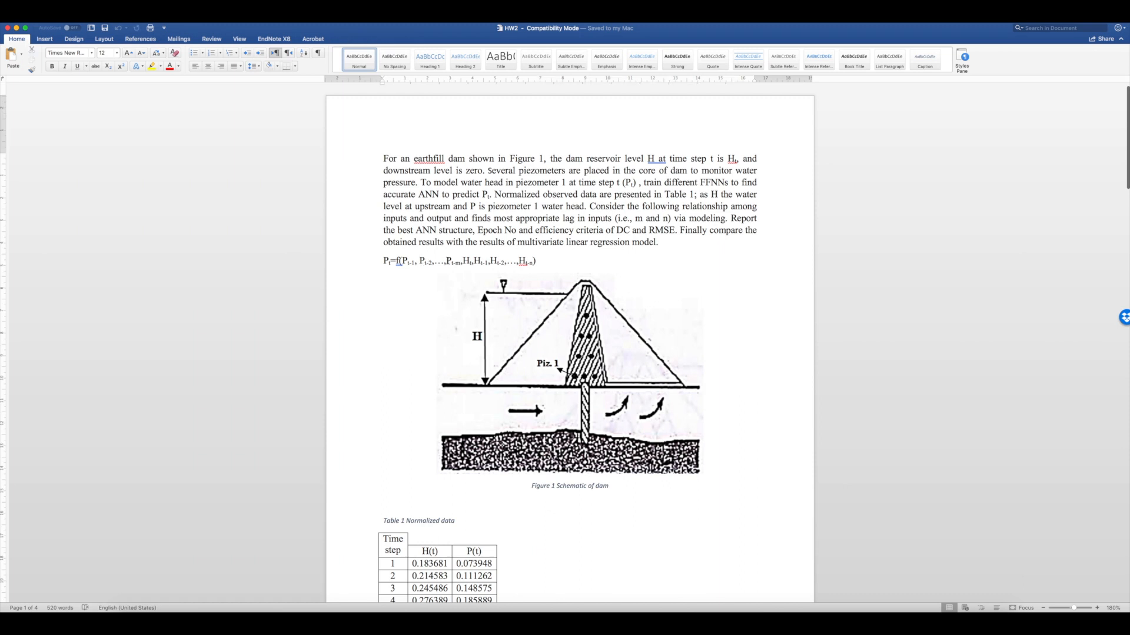
pyautogui.click(457, 264)
pyautogui.moveTo(462, 262); pyautogui.dragTo(533, 262)
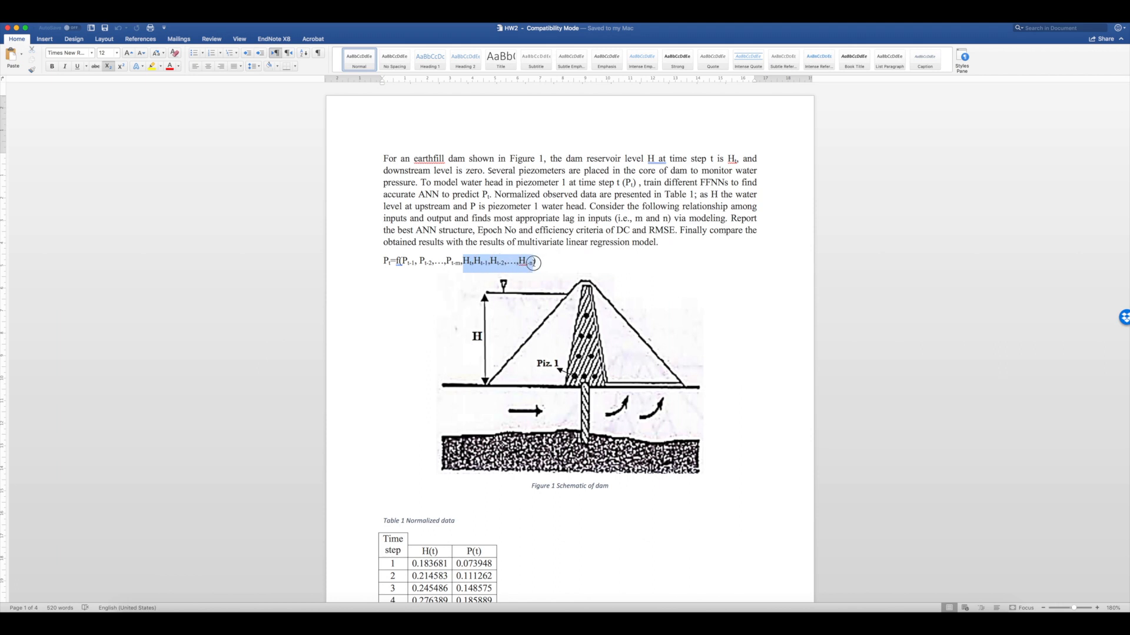
pyautogui.click(490, 261)
pyautogui.click(411, 261)
pyautogui.moveTo(385, 259); pyautogui.dragTo(389, 260)
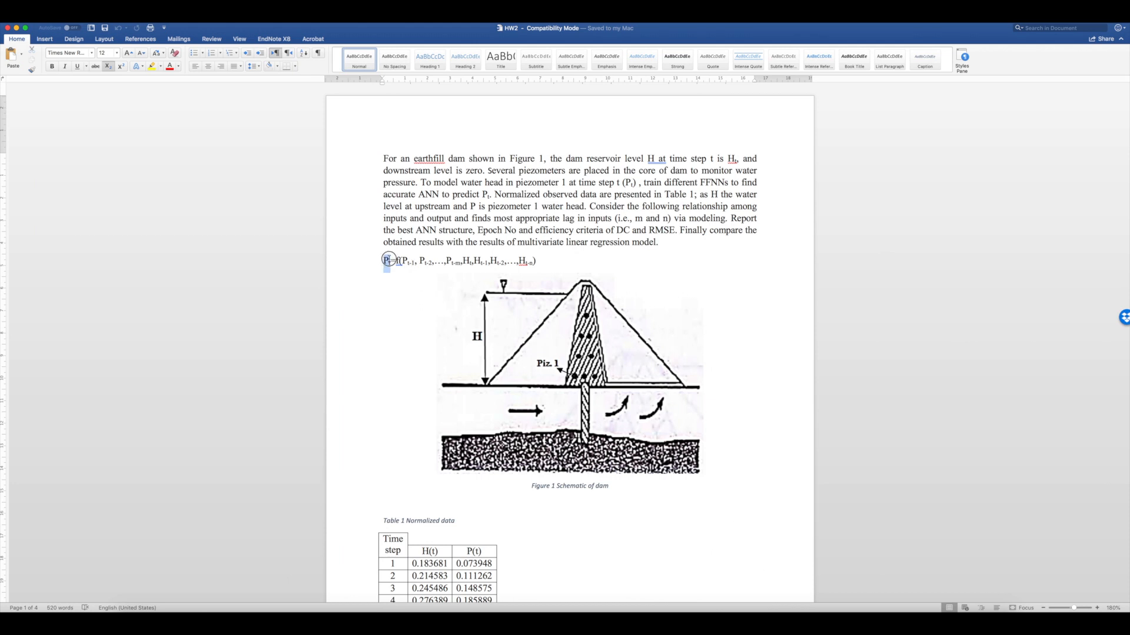
# Step: Examine the one-step lag Pt-1 in the equation in relation to the output Pt and the reservoir level inputs
pyautogui.click(403, 262)
pyautogui.click(402, 260)
pyautogui.moveTo(403, 260); pyautogui.dragTo(471, 263)
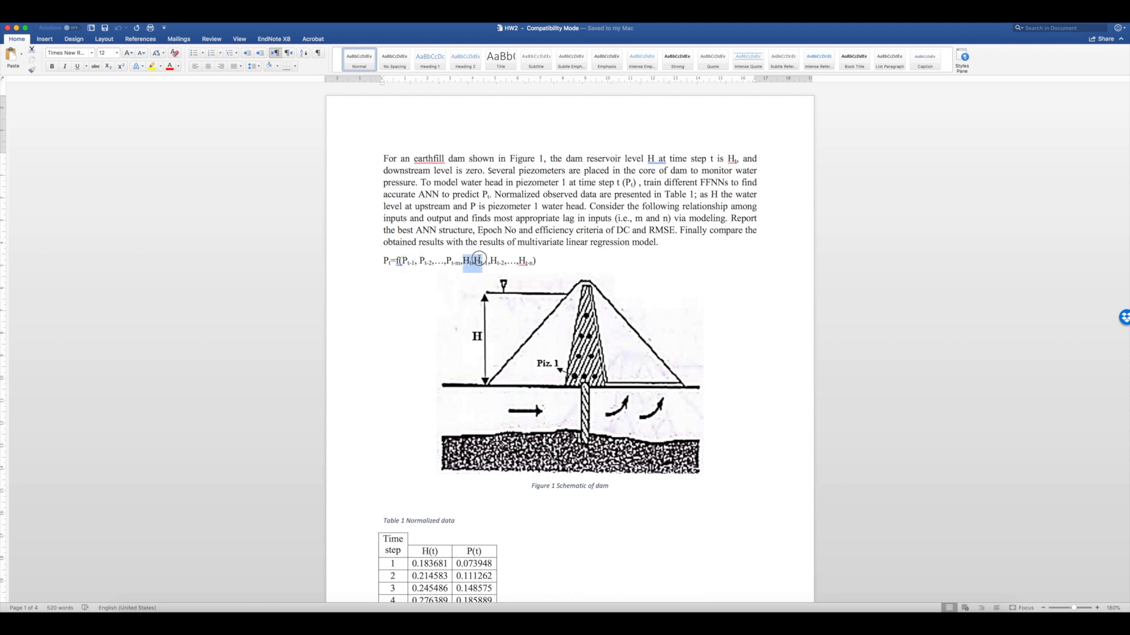
pyautogui.click(391, 261)
pyautogui.click(404, 260)
pyautogui.moveTo(402, 260); pyautogui.dragTo(414, 272)
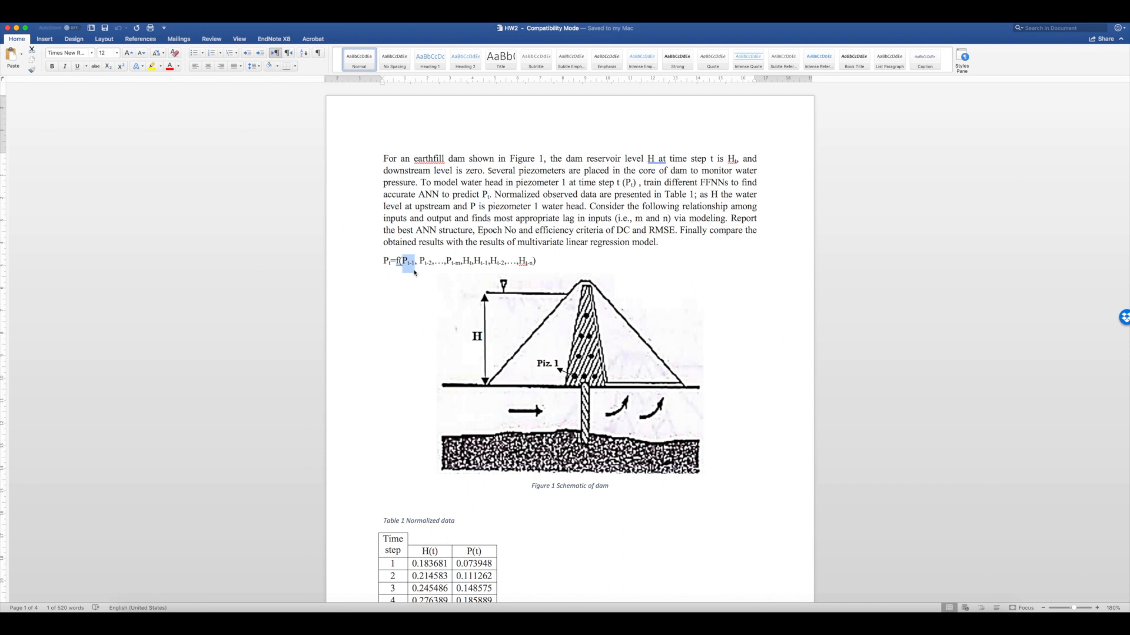
pyautogui.click(414, 264)
pyautogui.moveTo(414, 264); pyautogui.dragTo(405, 264)
pyautogui.click(405, 264)
pyautogui.moveTo(402, 264); pyautogui.dragTo(414, 265)
pyautogui.click(388, 263)
pyautogui.moveTo(419, 261); pyautogui.dragTo(383, 263)
pyautogui.click(430, 264)
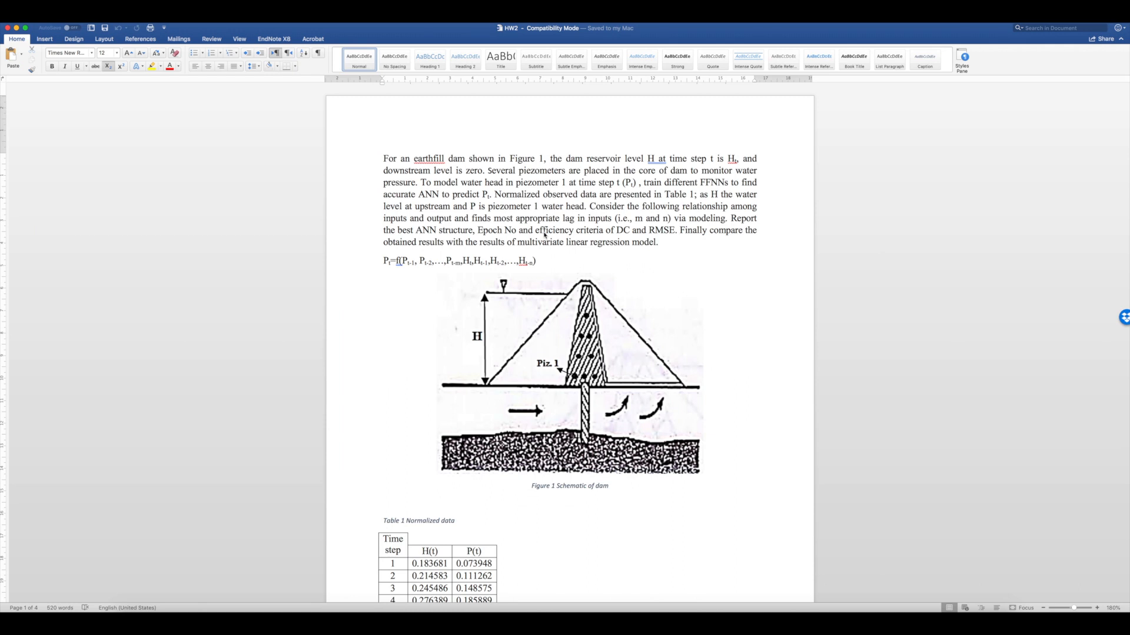
# Step: Review the RMSE requirement and the candidate input combinations in the equation, from Pt-1 and Pt-2 up to Pt-m
pyautogui.doubleClick(654, 233)
pyautogui.click(656, 234)
pyautogui.click(471, 263)
pyautogui.moveTo(384, 263); pyautogui.dragTo(389, 263)
pyautogui.moveTo(464, 263)
pyautogui.mouseDown()
pyautogui.moveTo(498, 263)
pyautogui.moveTo(486, 261)
pyautogui.mouseUp()
pyautogui.click(465, 263)
pyautogui.moveTo(403, 263); pyautogui.dragTo(454, 271)
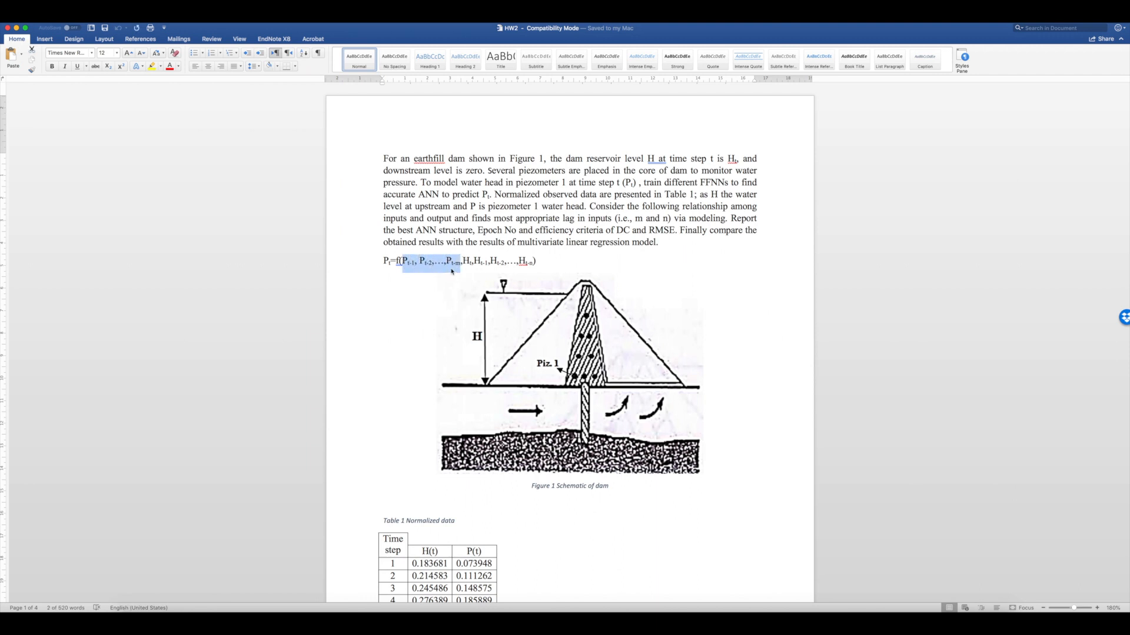
pyautogui.click(411, 261)
pyautogui.moveTo(403, 263); pyautogui.dragTo(430, 272)
pyautogui.click(430, 272)
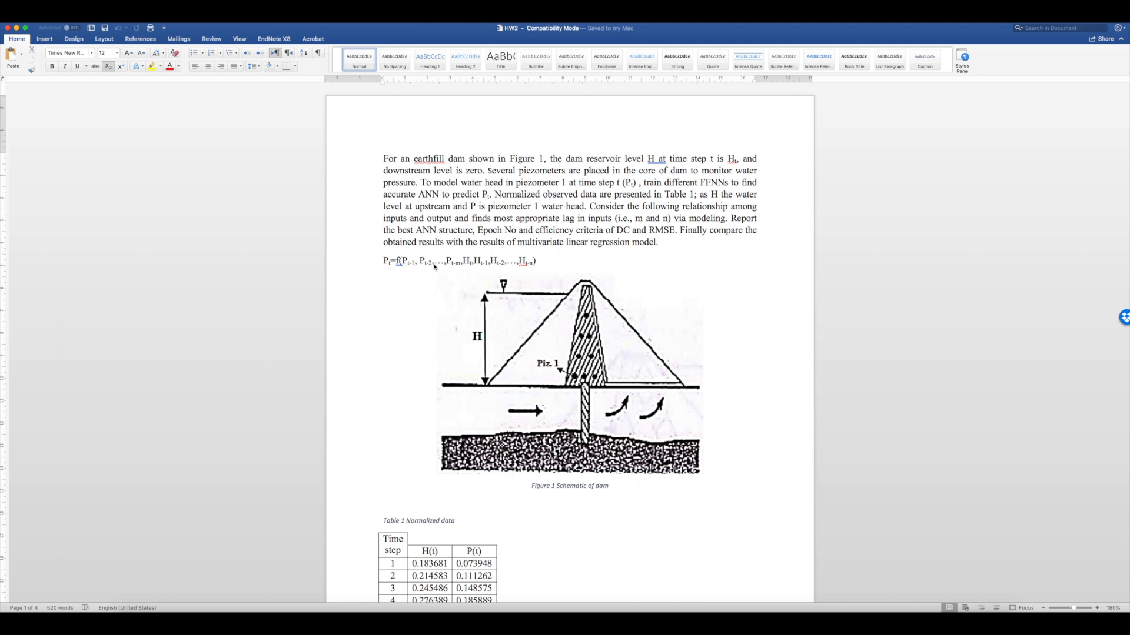
pyautogui.doubleClick(431, 262)
pyautogui.click(443, 261)
pyautogui.moveTo(446, 261); pyautogui.dragTo(454, 260)
pyautogui.click(450, 267)
# Step: Switch to the blank Excel workbook and paste the copied table starting at cell A1
pyautogui.click(889, 622)
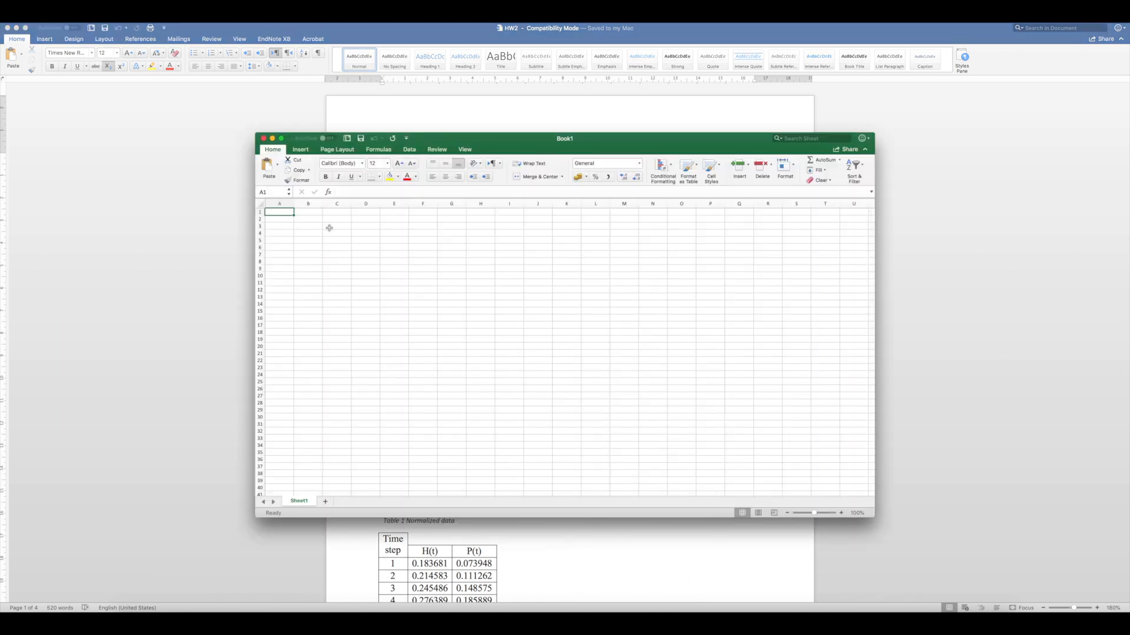
pyautogui.press('super+v')
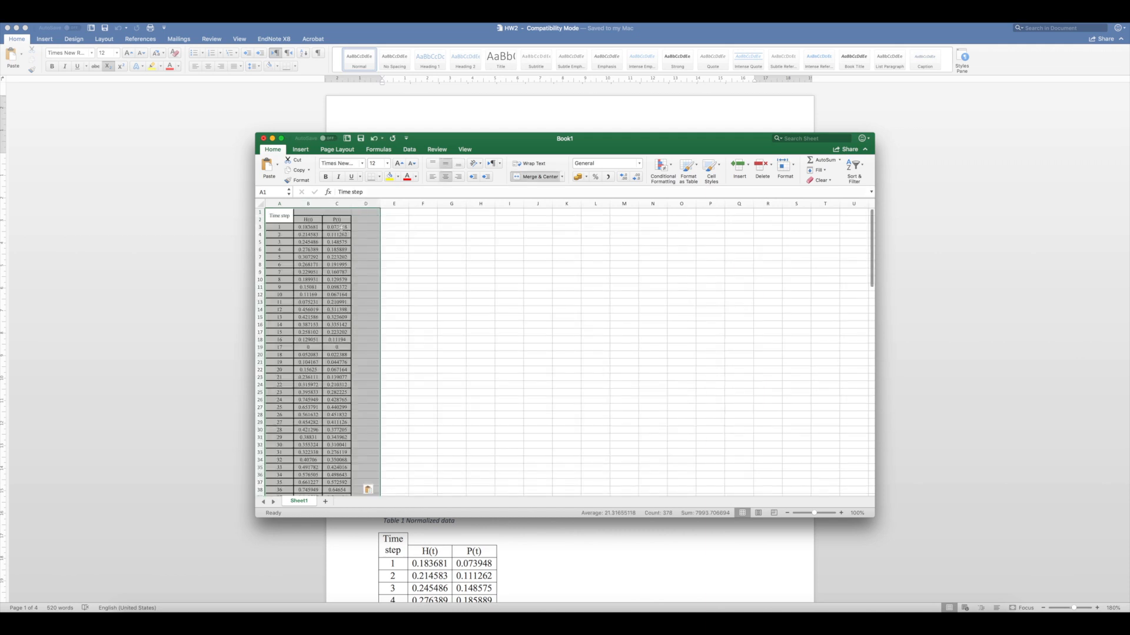
# Step: Delete the Time step column from the pasted table
pyautogui.click(277, 203)
pyautogui.rightClick(277, 203)
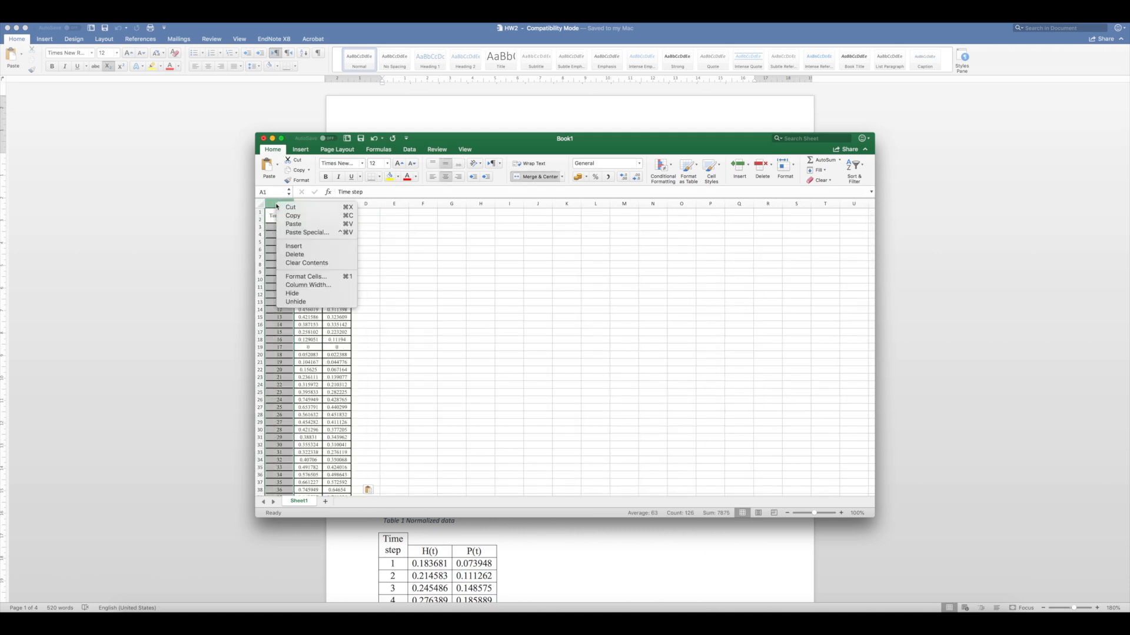
pyautogui.click(296, 255)
# Step: Delete the empty first row so the H(t) and P(t) headers sit in row 1
pyautogui.click(259, 212)
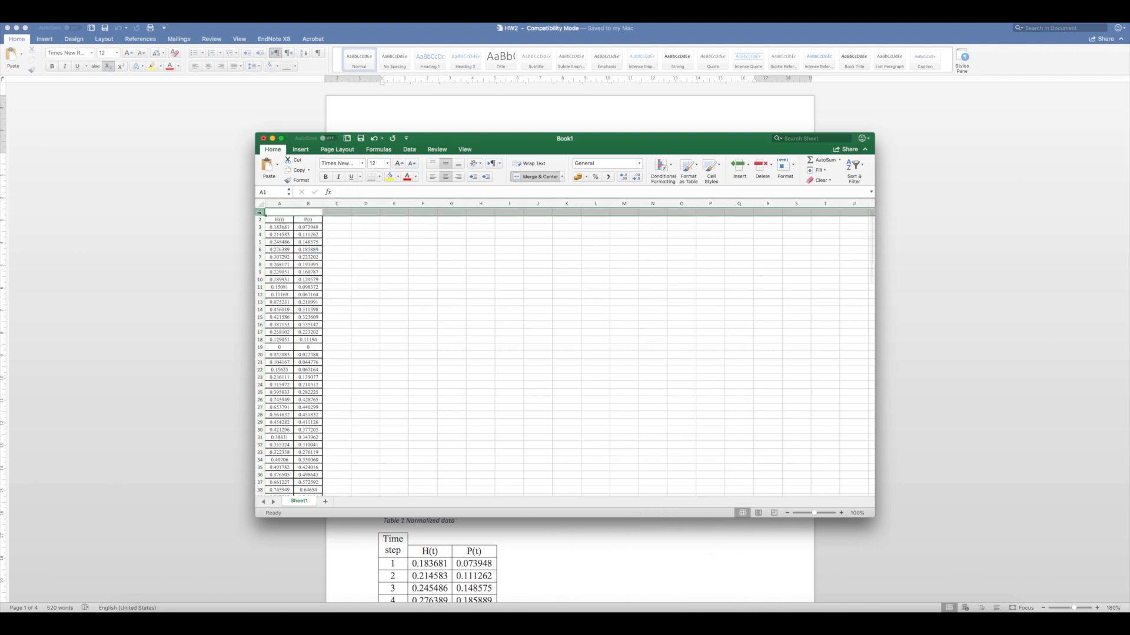
pyautogui.rightClick(259, 213)
pyautogui.click(292, 265)
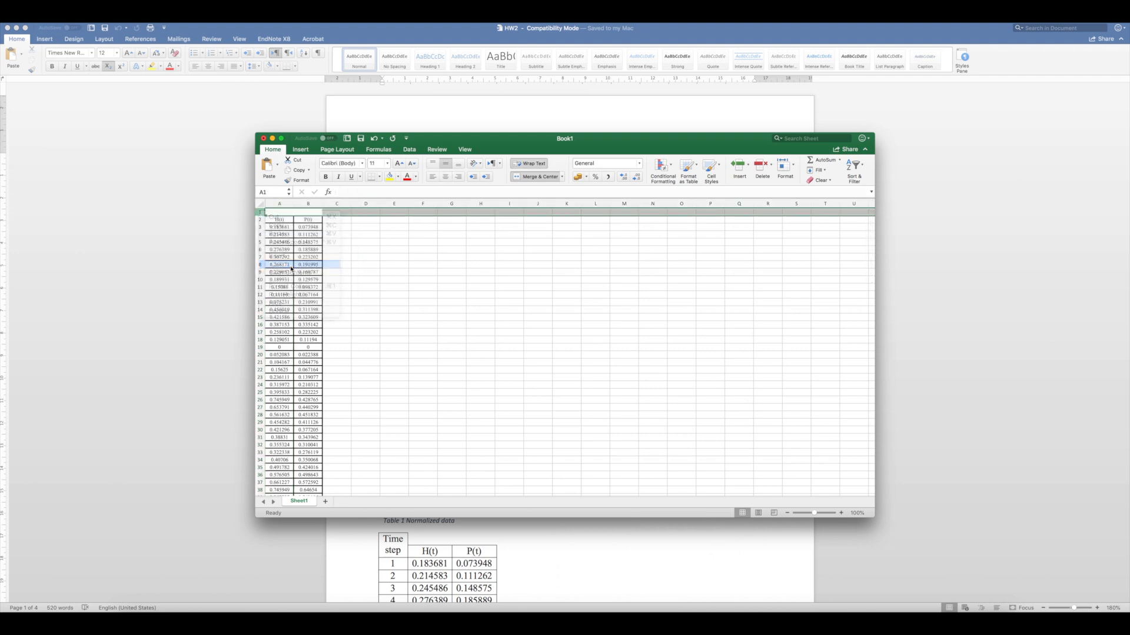
pyautogui.click(278, 212)
pyautogui.click(319, 216)
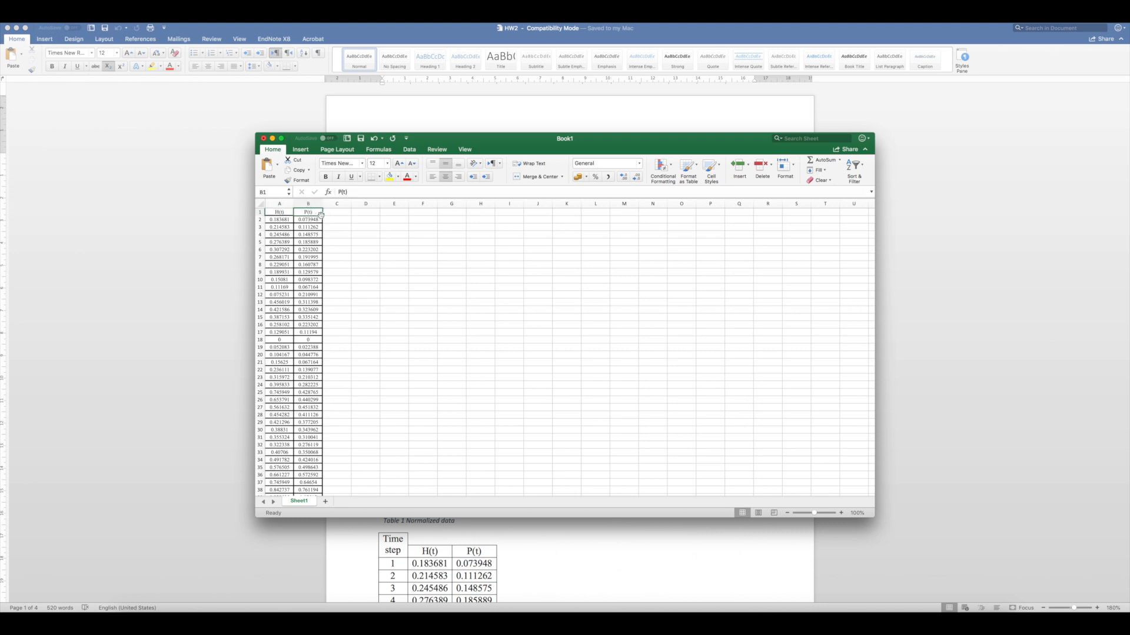
# Step: Enter the model relationship Pt= f(pt-1) in cell E3
pyautogui.click(402, 225)
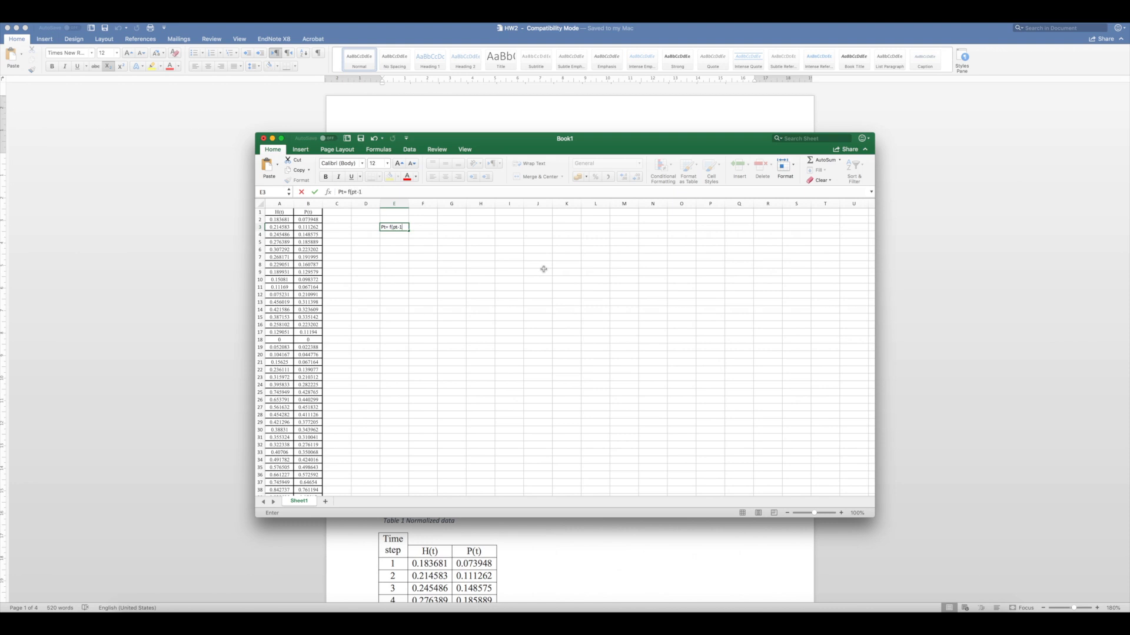
pyautogui.click(349, 221)
# Step: Examine the P(t) column alongside the pt-1 input term of the relationship noted in E3
pyautogui.click(303, 213)
pyautogui.press('super+shift+Down')
pyautogui.click(308, 213)
pyautogui.click(395, 228)
pyautogui.doubleClick(394, 227)
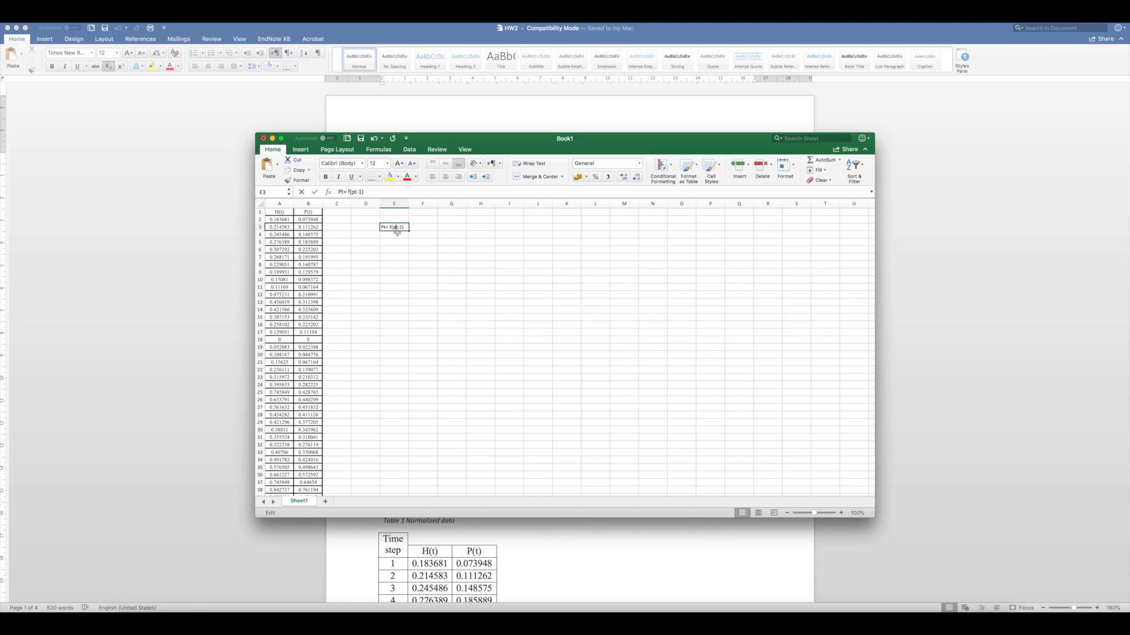
pyautogui.moveTo(393, 228); pyautogui.dragTo(404, 227)
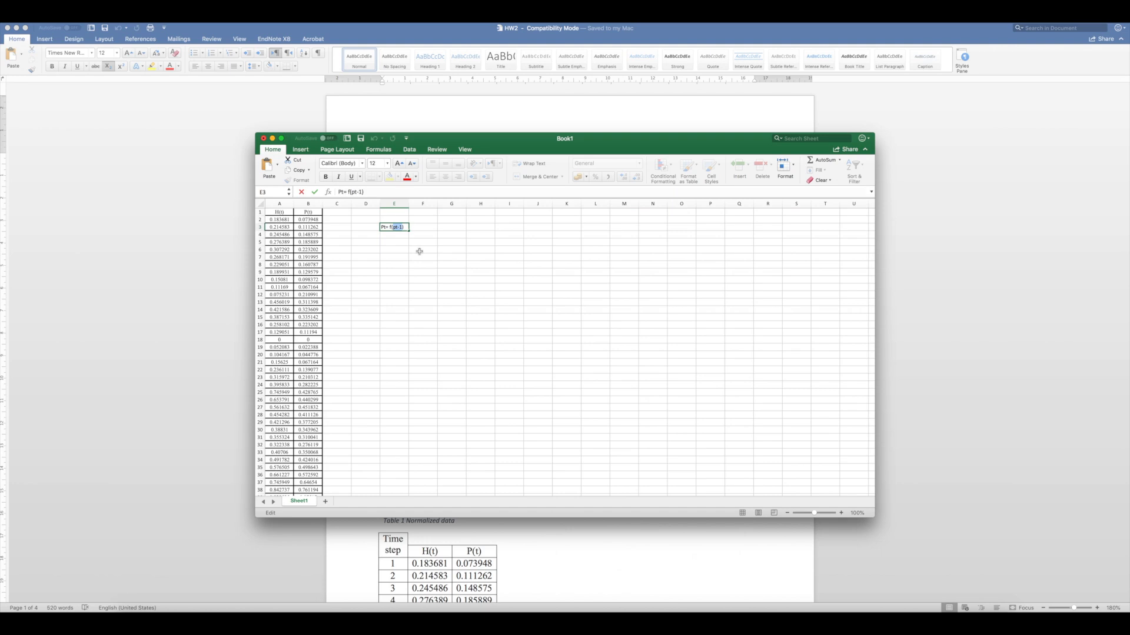
pyautogui.click(389, 250)
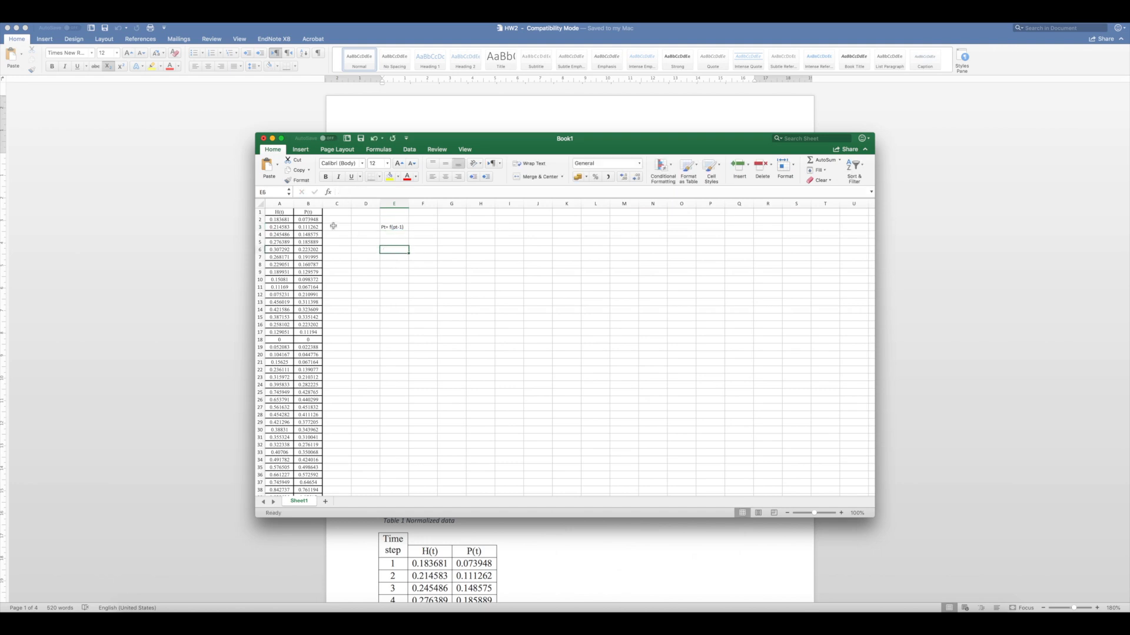
# Step: Examine the consecutive P(t) values in B2 to B4 as successive input and output pairs
pyautogui.click(306, 219)
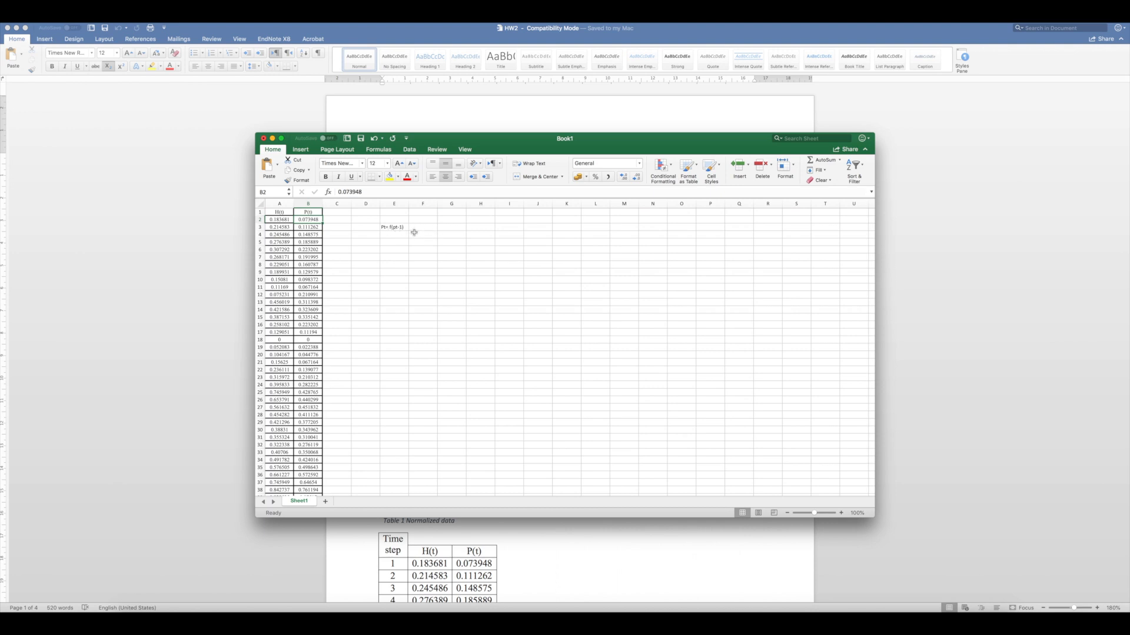
pyautogui.doubleClick(303, 219)
pyautogui.click(311, 220)
pyautogui.click(307, 229)
pyautogui.click(305, 219)
pyautogui.click(308, 227)
pyautogui.doubleClick(308, 227)
pyautogui.moveTo(297, 227); pyautogui.dragTo(321, 227)
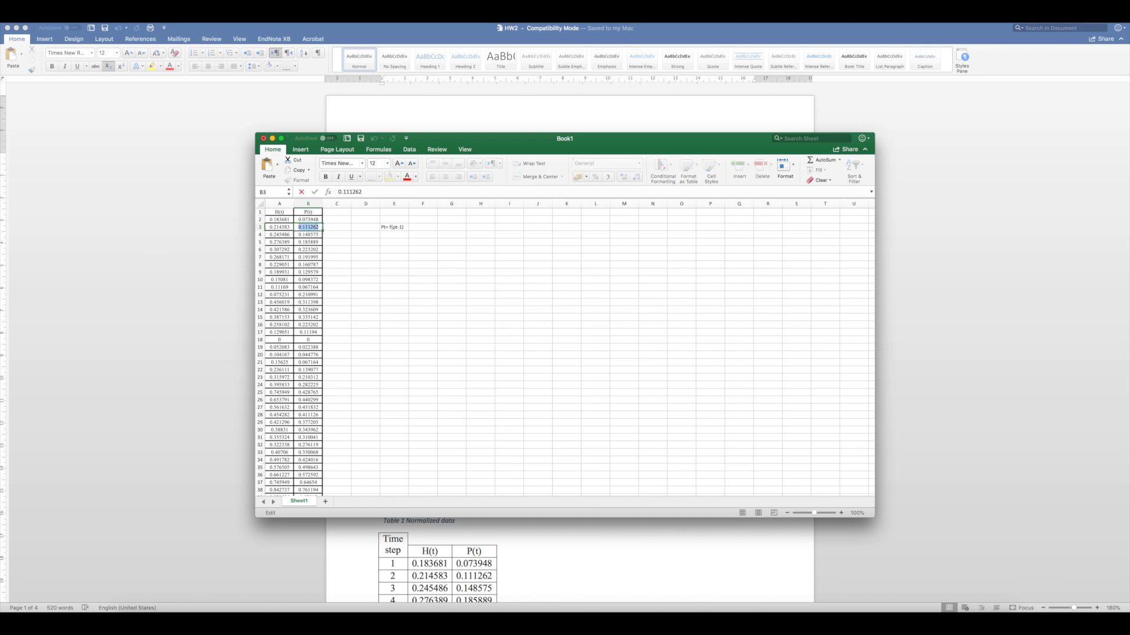
pyautogui.click(307, 235)
pyautogui.doubleClick(307, 235)
pyautogui.moveTo(297, 235); pyautogui.dragTo(318, 235)
pyautogui.click(307, 227)
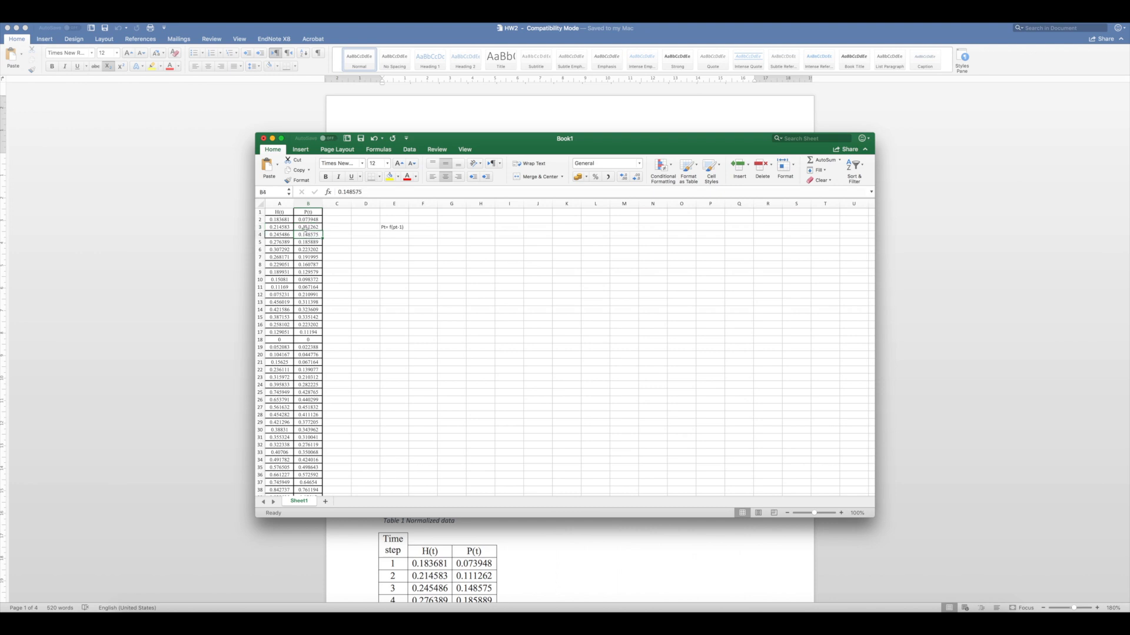
pyautogui.doubleClick(304, 227)
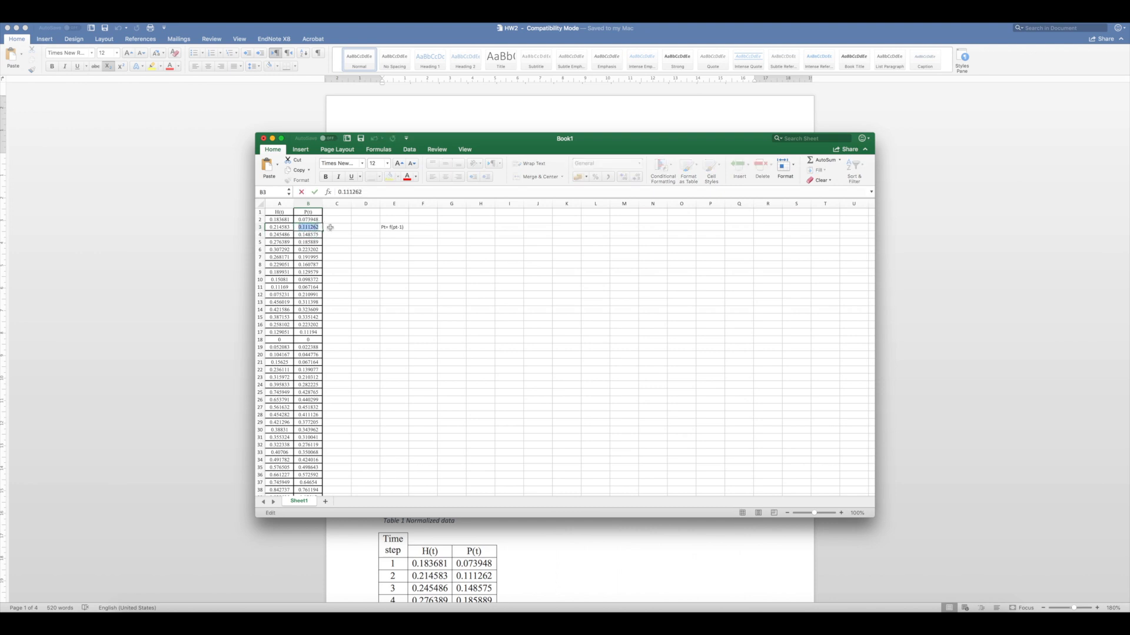
# Step: Label the P(t) values in rows 3 and 4 with Pt-1 in C3 and Pt in C4
pyautogui.click(337, 235)
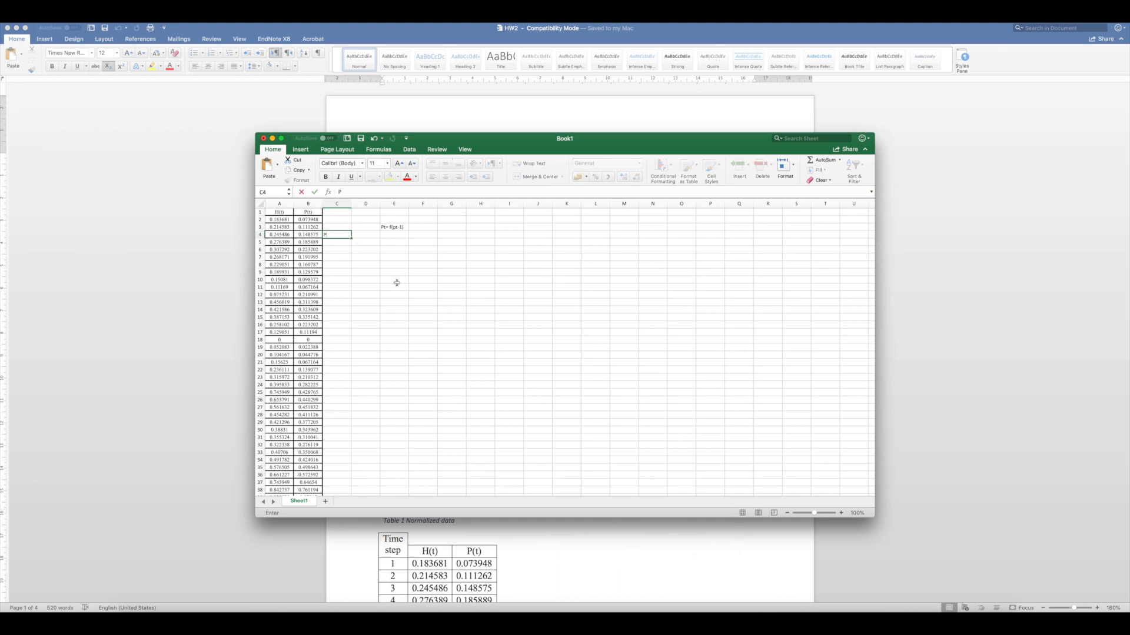
pyautogui.click(345, 229)
pyautogui.write('Pt-1')
pyautogui.press('Return')
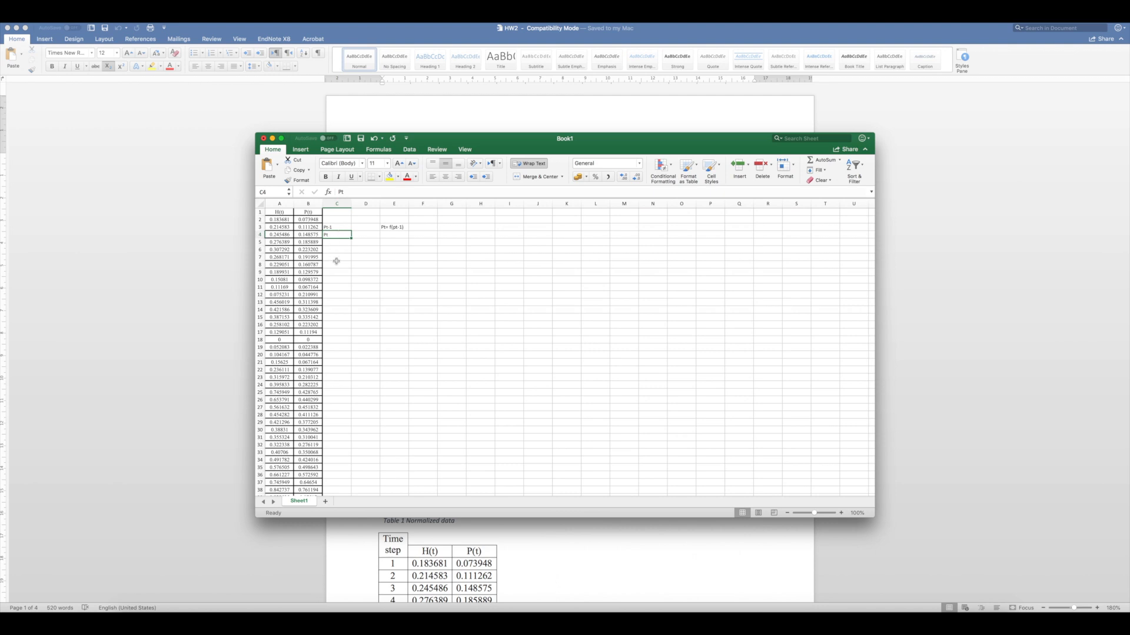
# Step: Move the Pt-1 and Pt labels from C3:C4 down to C5:C6 to mark another pair
pyautogui.click(337, 227)
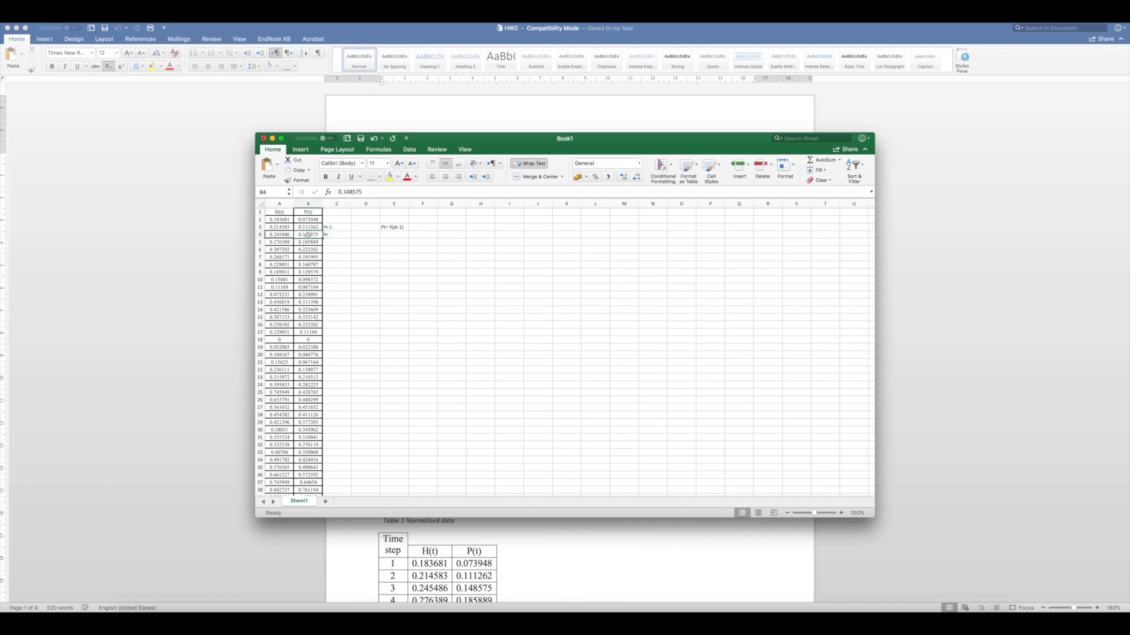
pyautogui.moveTo(337, 235); pyautogui.dragTo(337, 228)
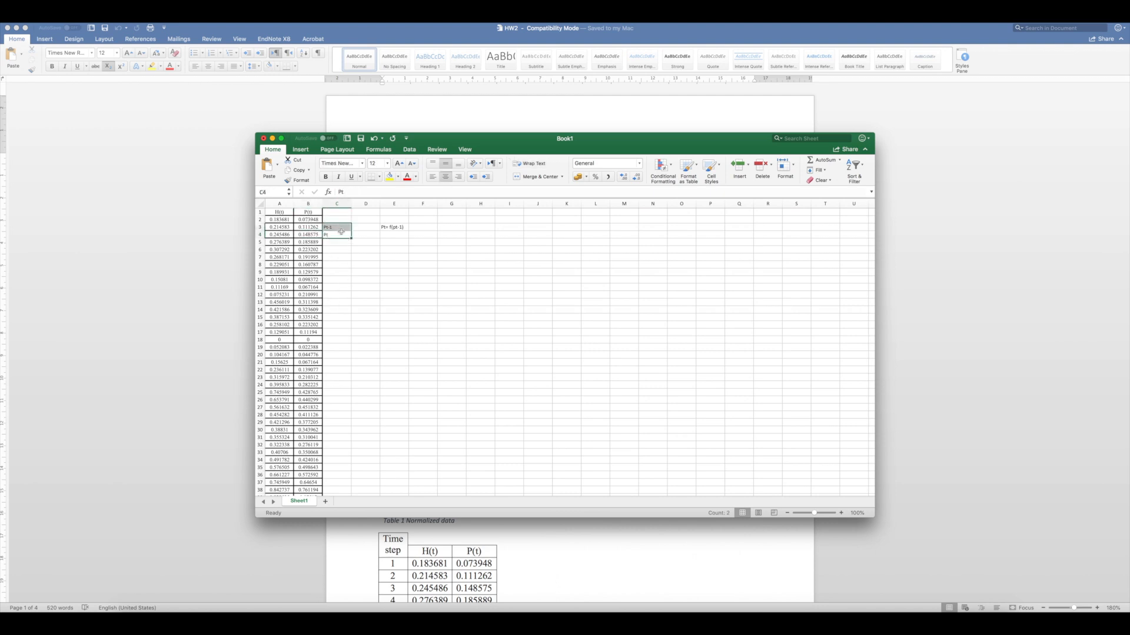
pyautogui.press('super+c')
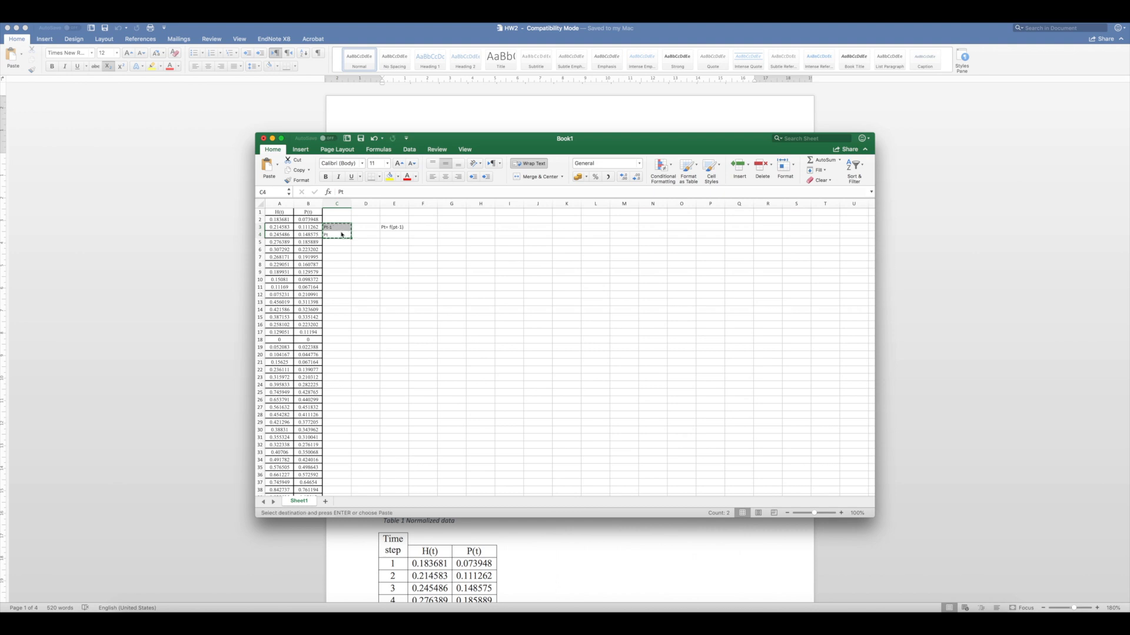
pyautogui.click(305, 266)
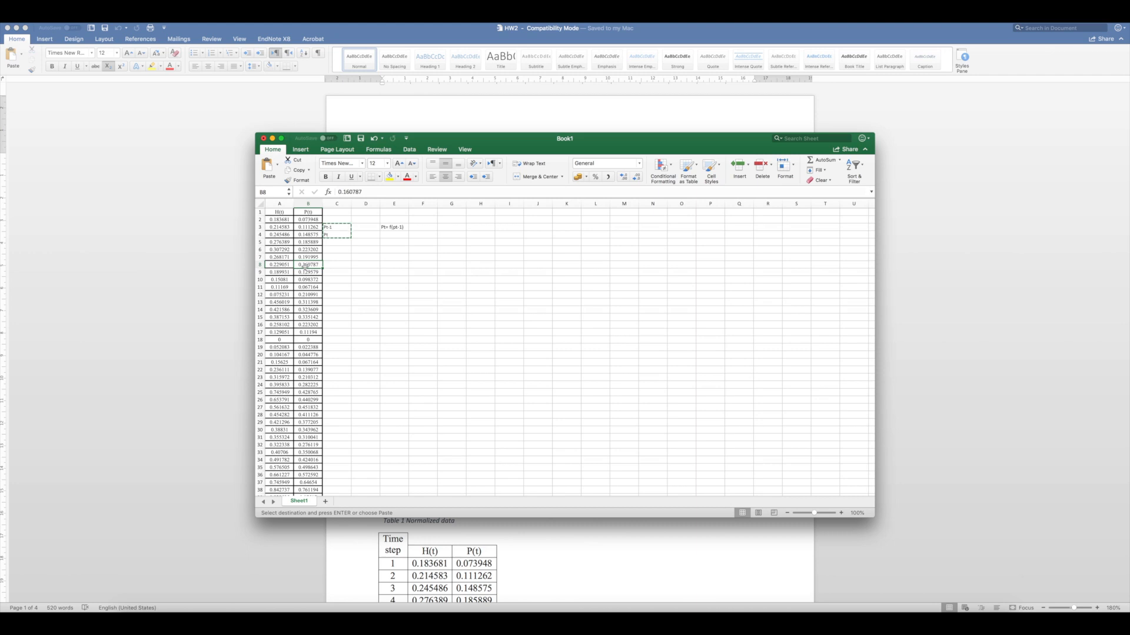
pyautogui.click(304, 233)
pyautogui.click(312, 243)
pyautogui.click(311, 250)
pyautogui.click(336, 250)
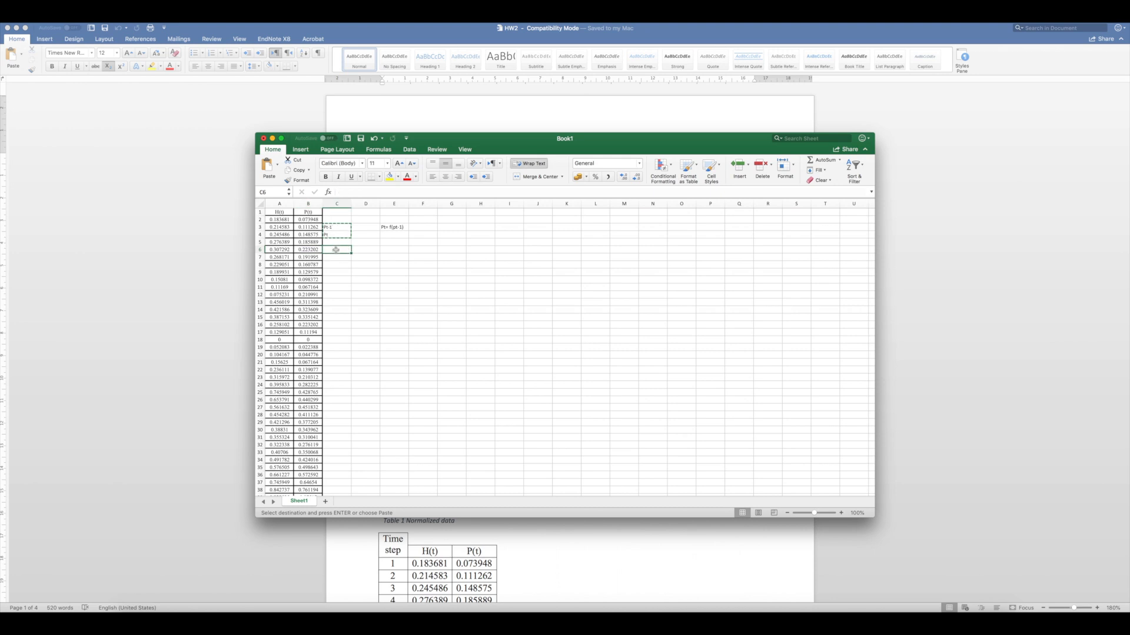
pyautogui.click(335, 243)
pyautogui.press('Return')
# Step: Match the labels in C5:C6 to their P(t) values and clear both labels from the sheet
pyautogui.click(309, 242)
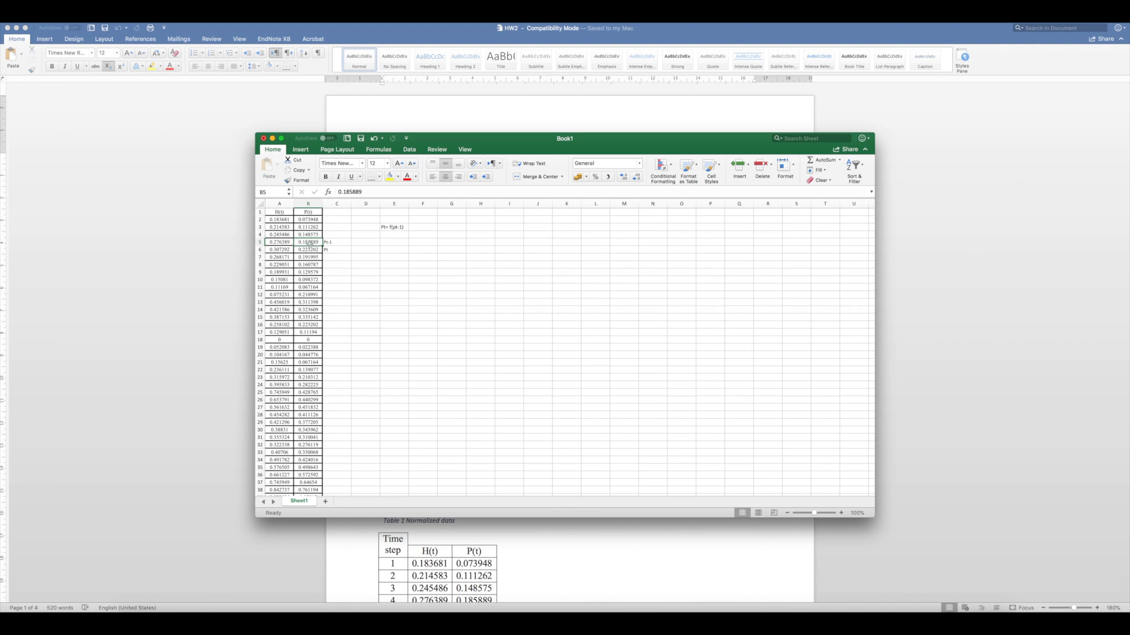
pyautogui.click(337, 242)
pyautogui.click(303, 242)
pyautogui.click(310, 250)
pyautogui.moveTo(338, 242); pyautogui.dragTo(337, 252)
# Step: Add an error term to the relationship in E3 so it reads Pt= f(pt-1+ e)
pyautogui.click(395, 227)
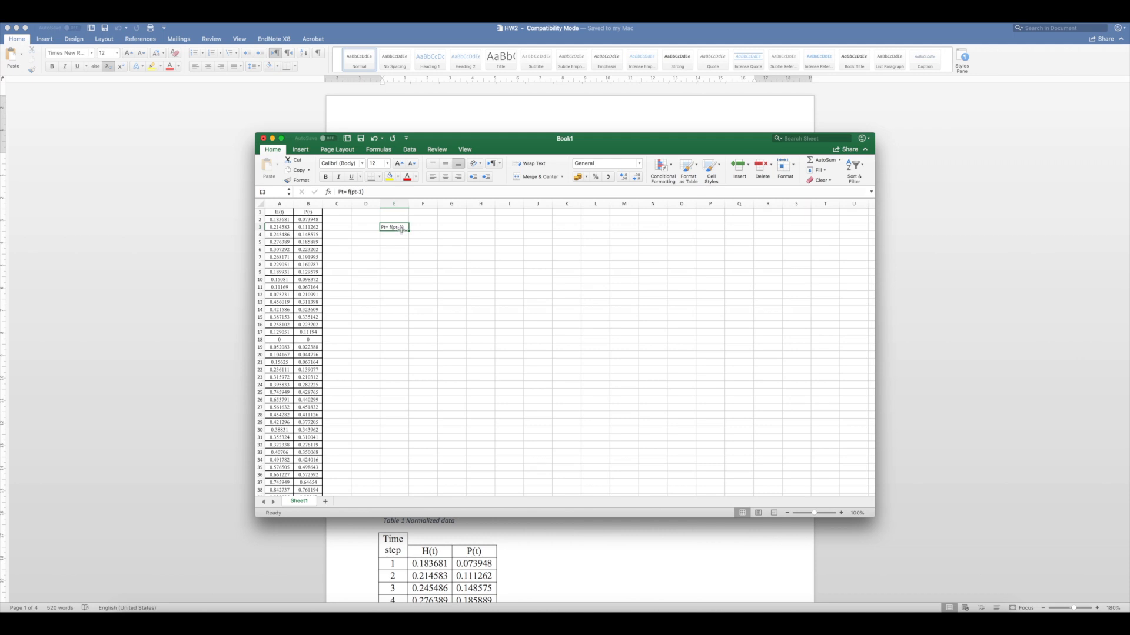
pyautogui.hscroll(1, 402, 229)
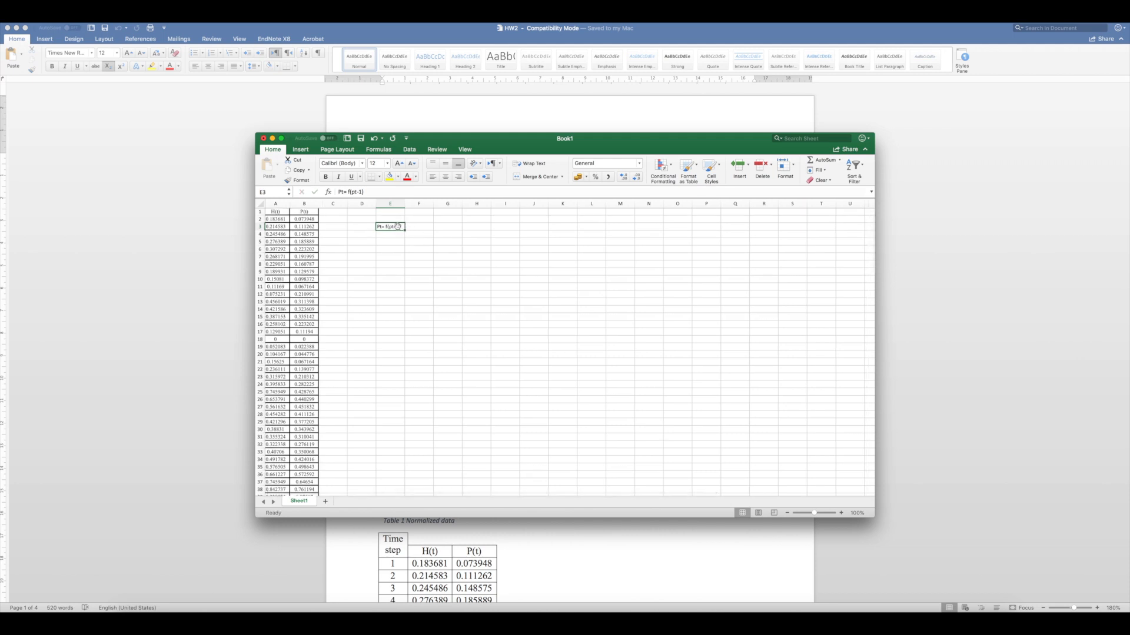
pyautogui.doubleClick(397, 227)
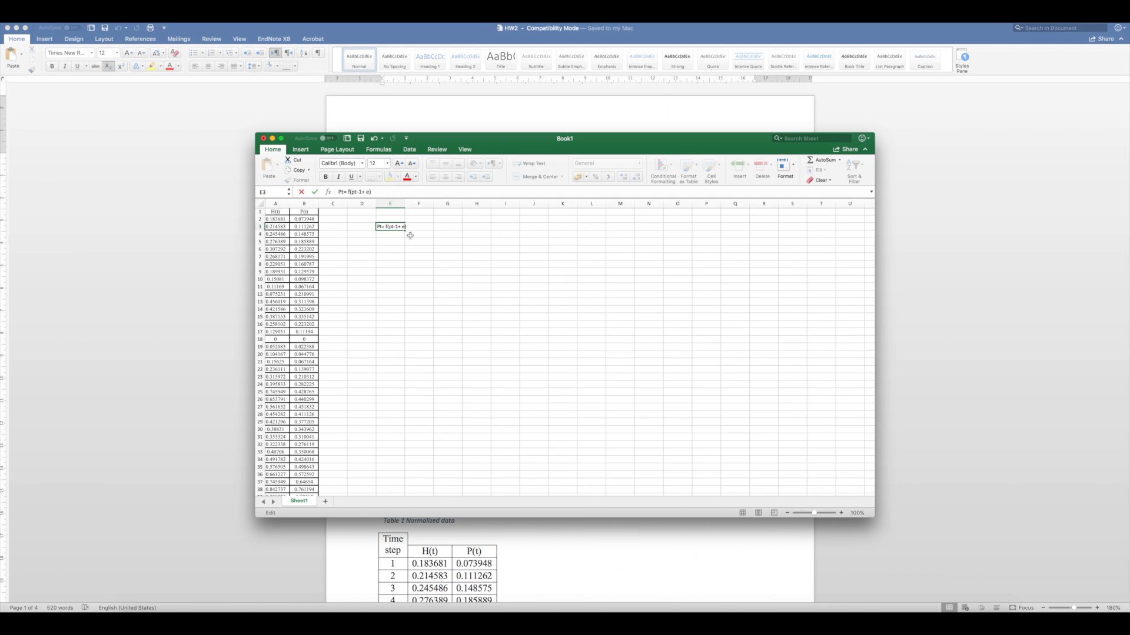
pyautogui.press('Return')
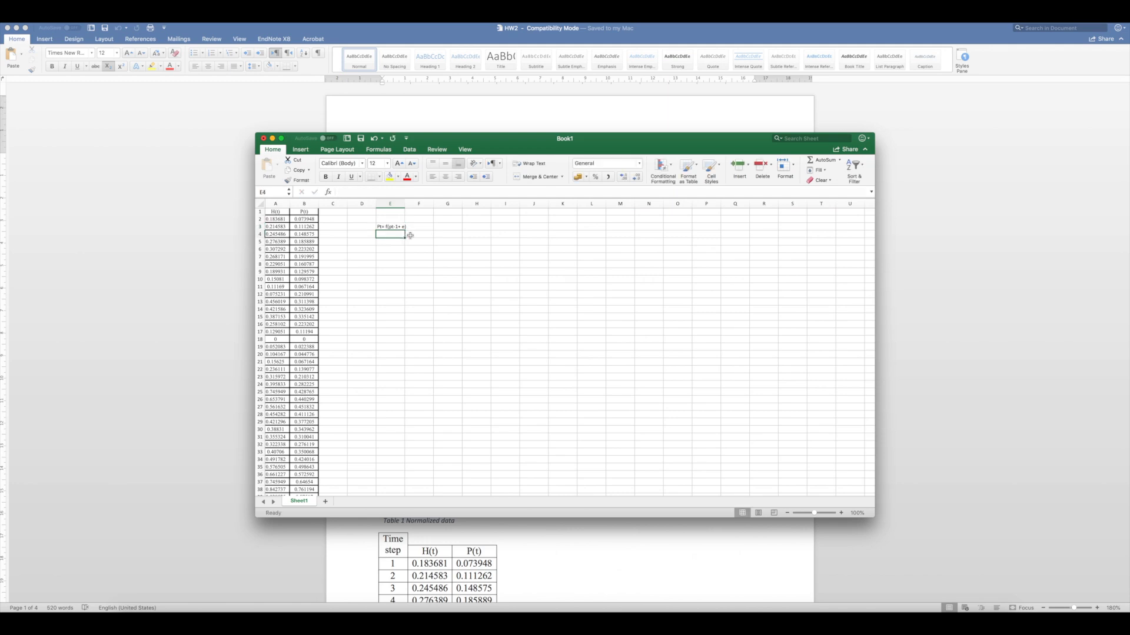
# Step: Widen column E and rewrite the relationship in E3 as Pt= f(p(t-1)+ e)
pyautogui.moveTo(405, 204); pyautogui.dragTo(420, 203)
pyautogui.click(393, 227)
pyautogui.doubleClick(395, 227)
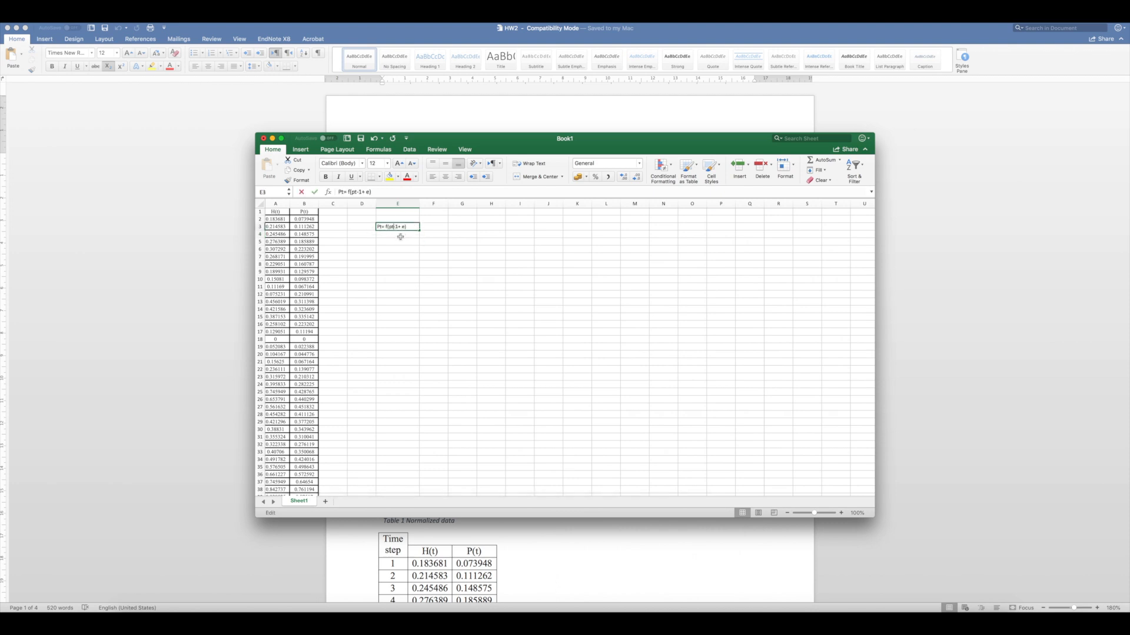
pyautogui.click(399, 227)
pyautogui.press('Left')
pyautogui.press('Left')
pyautogui.press('Left')
pyautogui.write('(t-1')
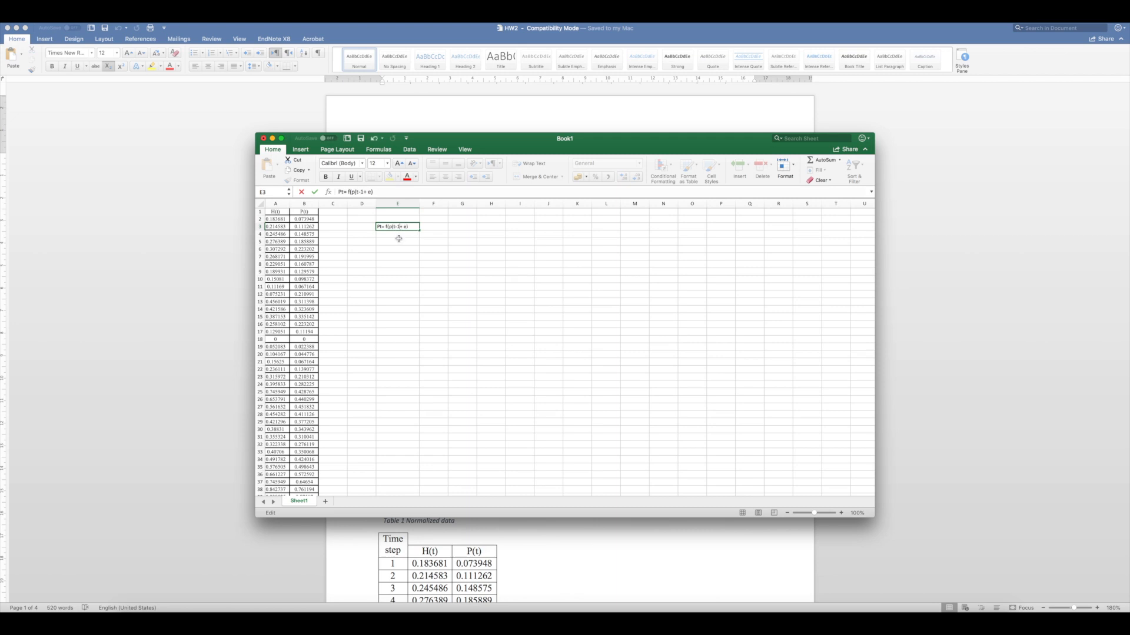
pyautogui.write(')')
pyautogui.click(397, 241)
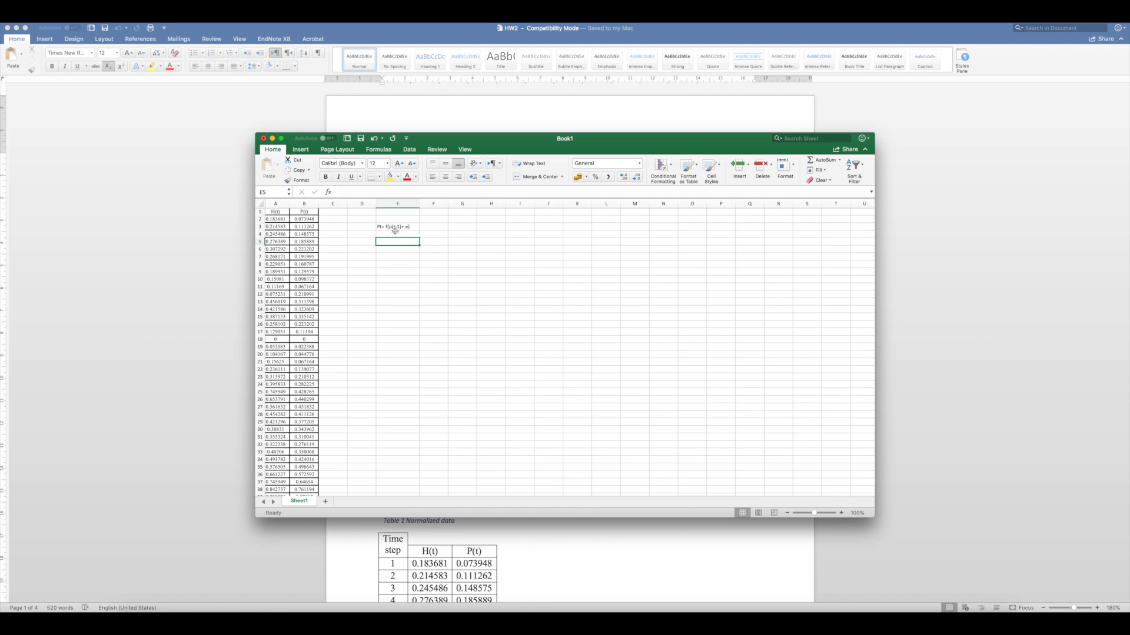
# Step: Examine the output term Pt and the input term p(t-1) of the relationship in E3
pyautogui.click(412, 227)
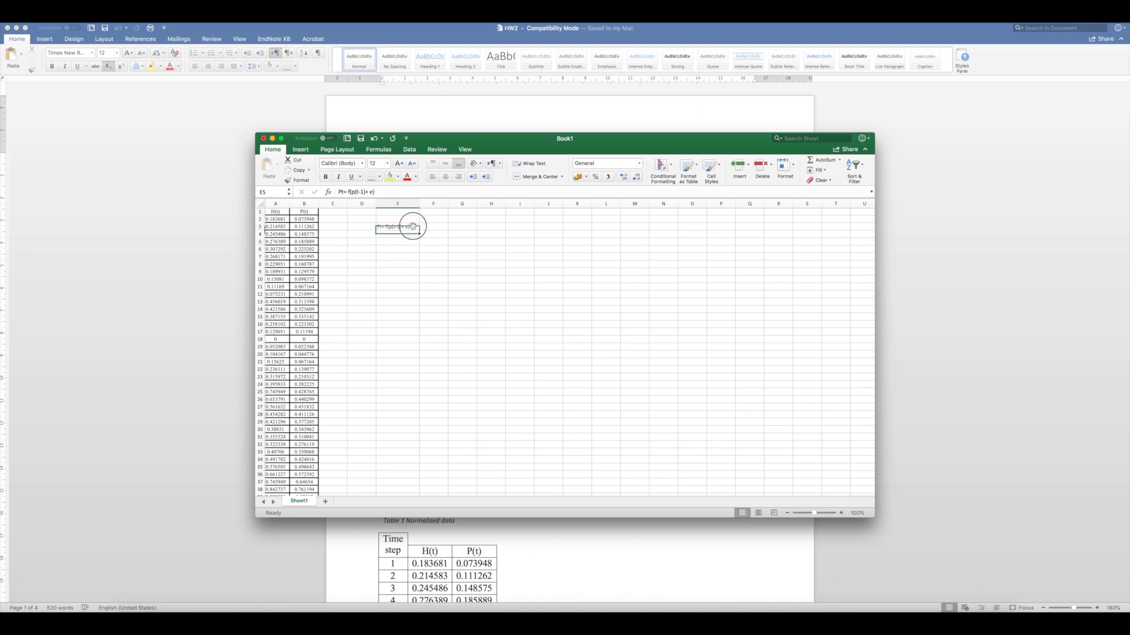
pyautogui.doubleClick(383, 225)
pyautogui.moveTo(383, 226)
pyautogui.mouseDown()
pyautogui.moveTo(365, 226)
pyautogui.moveTo(379, 227)
pyautogui.mouseUp()
pyautogui.click(387, 227)
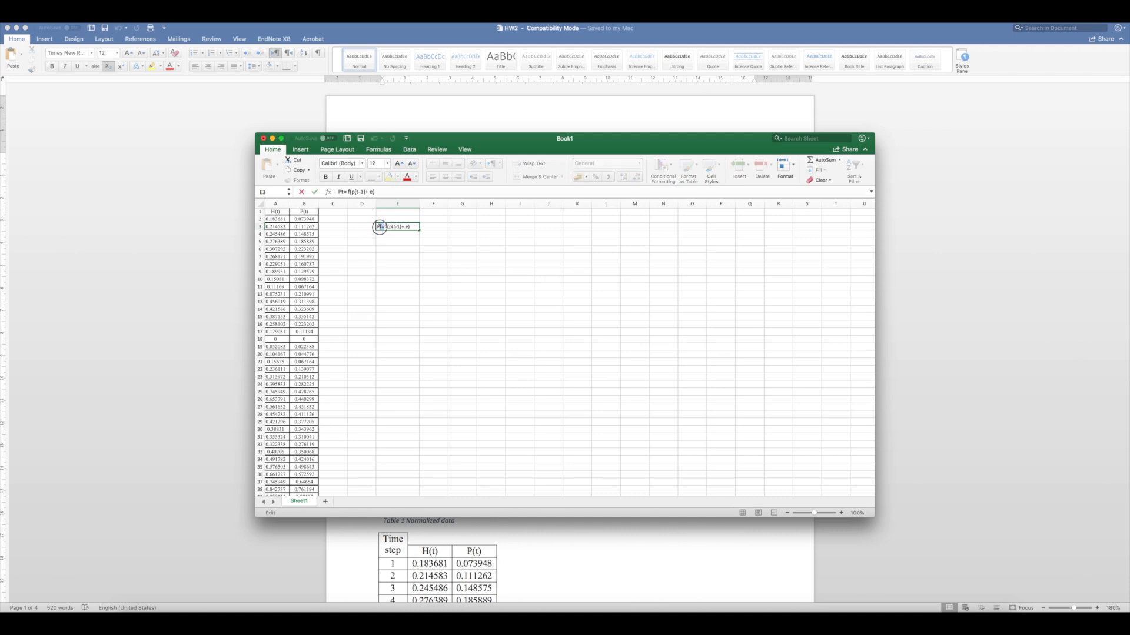
pyautogui.click(403, 237)
pyautogui.click(397, 228)
pyautogui.doubleClick(397, 227)
pyautogui.moveTo(389, 227); pyautogui.dragTo(402, 227)
pyautogui.press('Return')
pyautogui.click(400, 227)
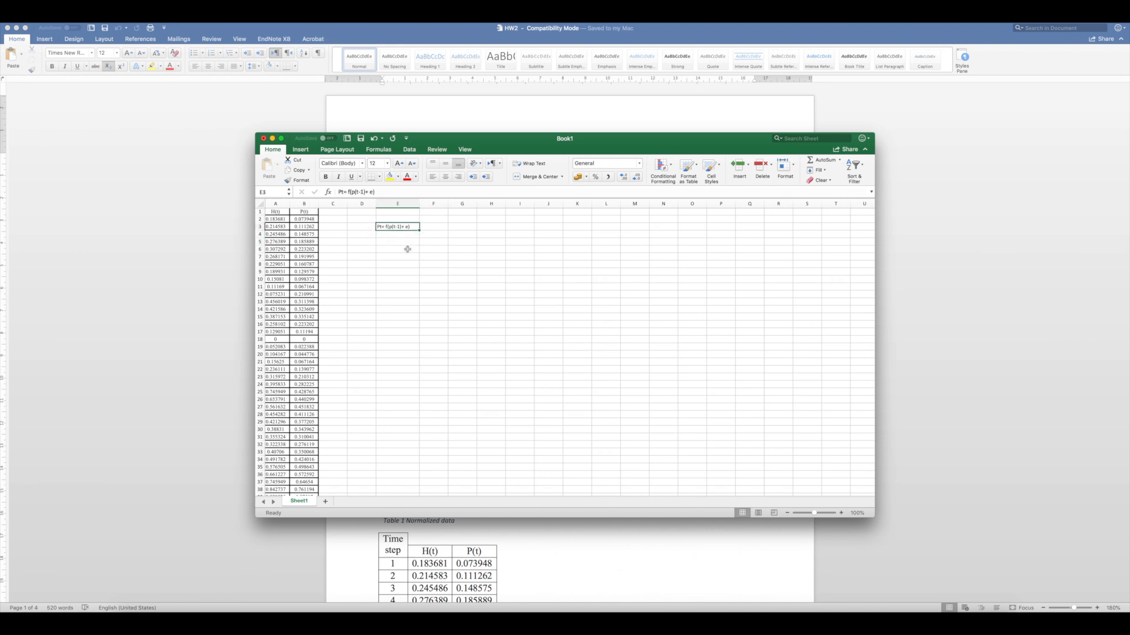
# Step: Copy the entire P(t) column B into column C
pyautogui.click(306, 220)
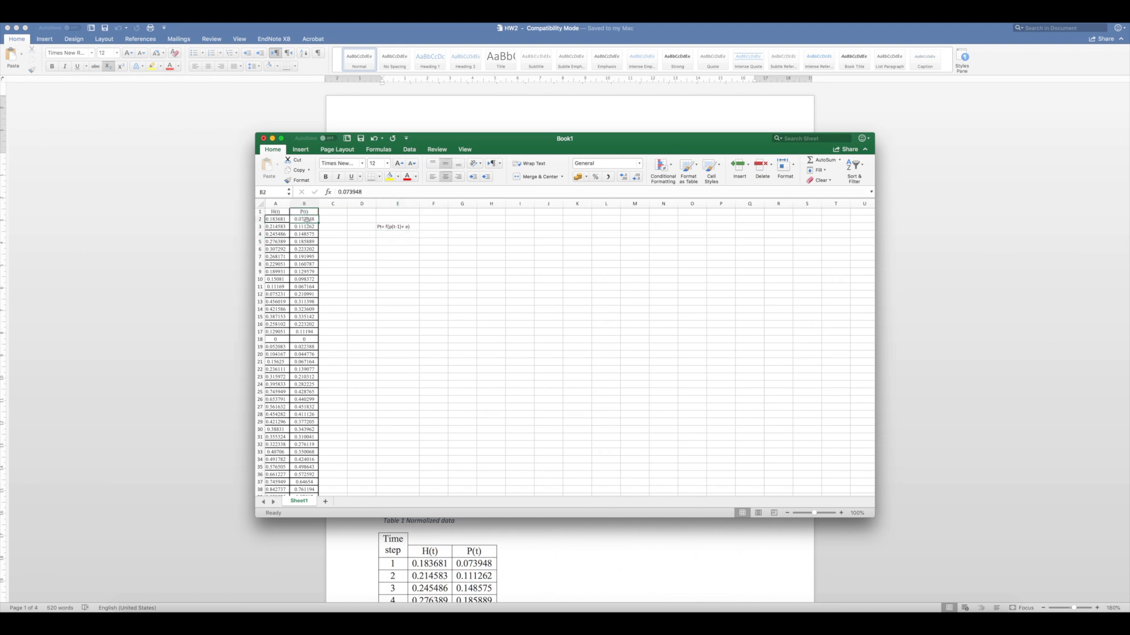
pyautogui.moveTo(306, 220); pyautogui.dragTo(307, 401)
pyautogui.scroll(5, 328, 329)
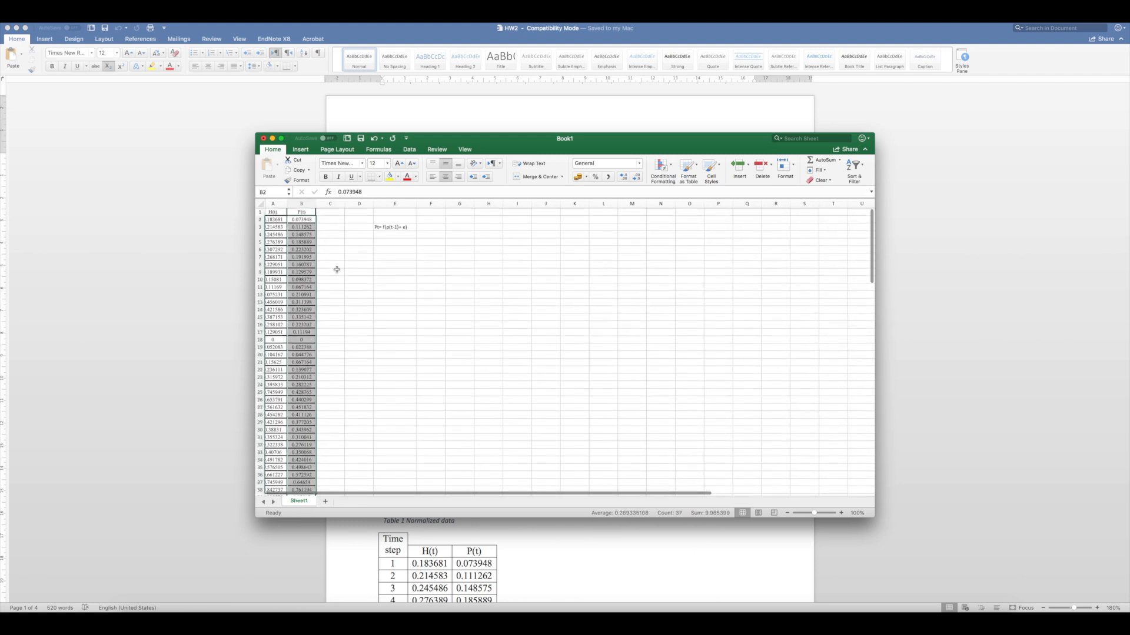
pyautogui.click(302, 205)
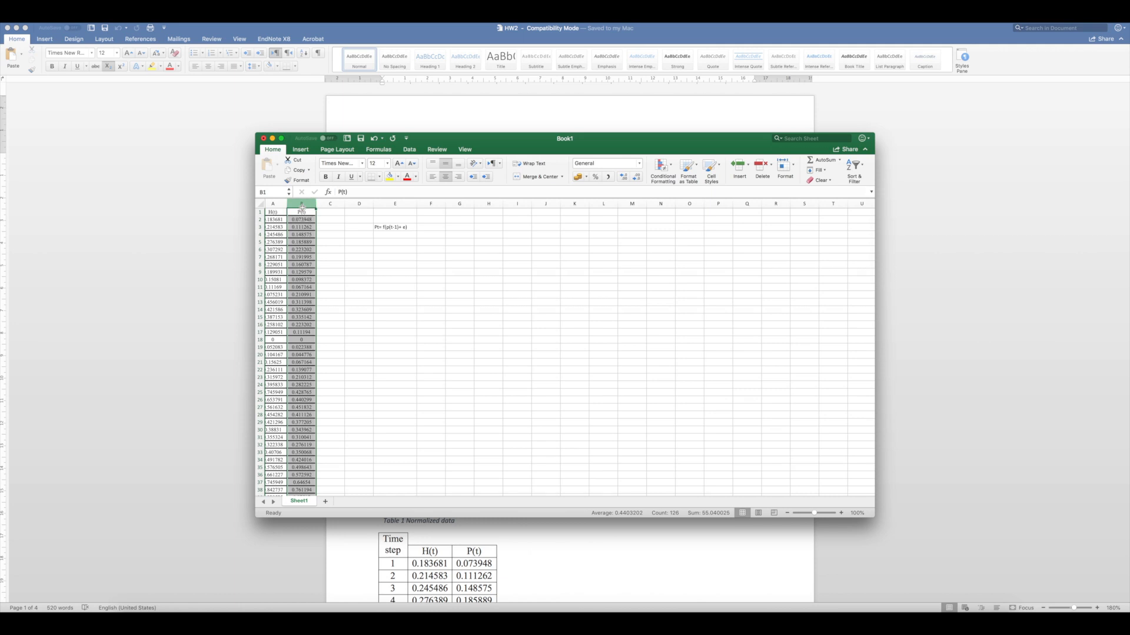
pyautogui.press('super+c')
pyautogui.click(340, 205)
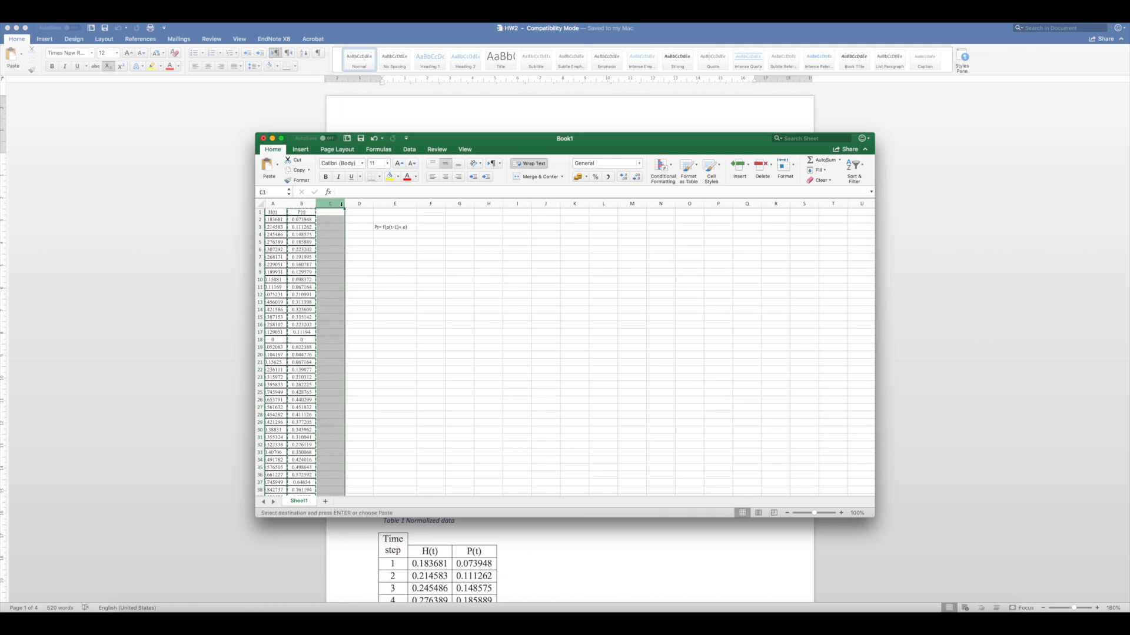
pyautogui.press('super+v')
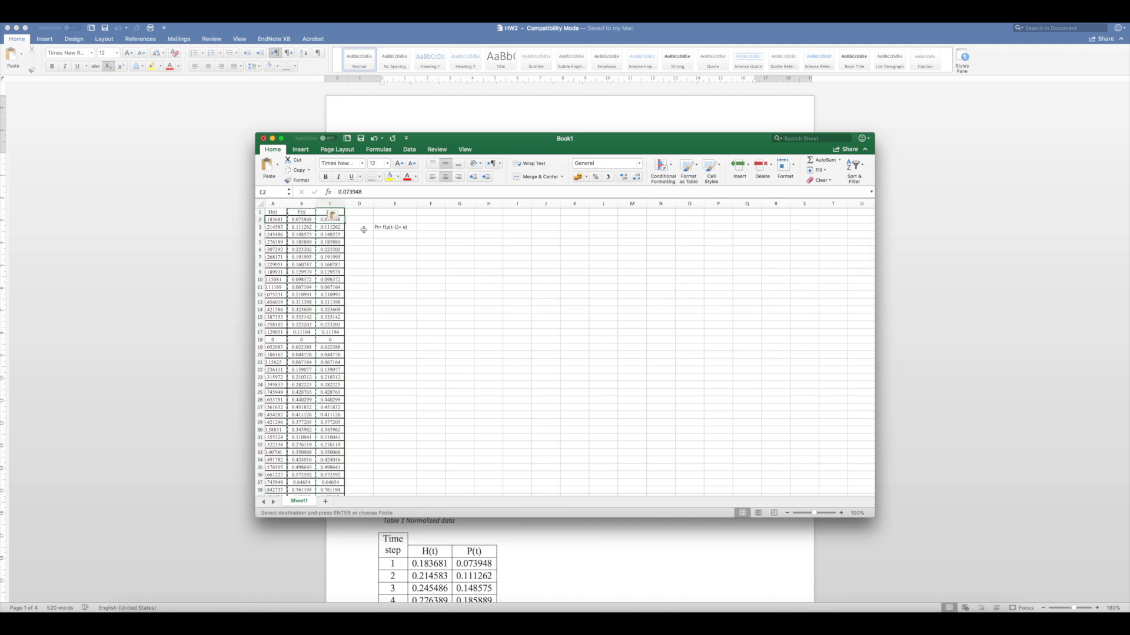
pyautogui.press('Return')
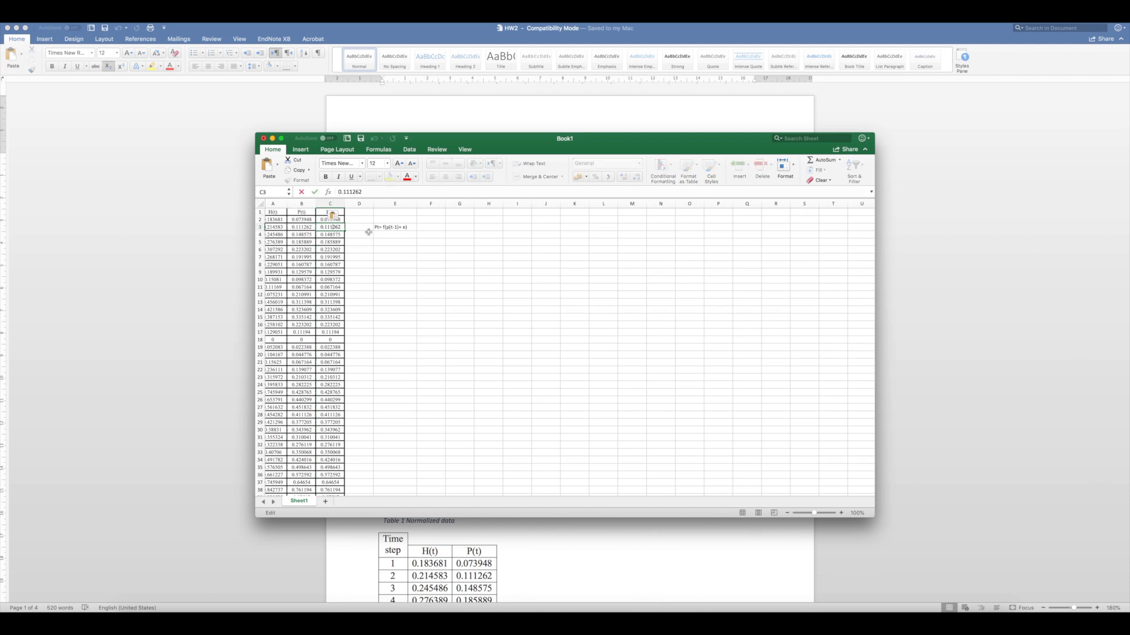
pyautogui.press('Up')
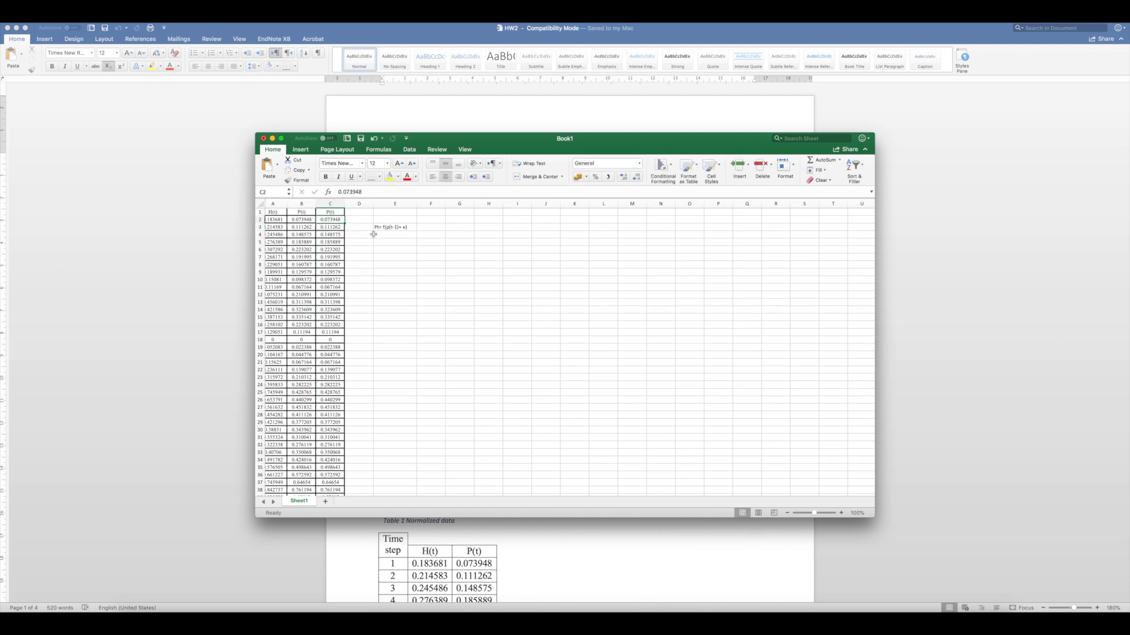
# Step: Delete cell C2 and shift the cells up so each column B value pairs with the following value in column C
pyautogui.click(327, 227)
pyautogui.click(303, 220)
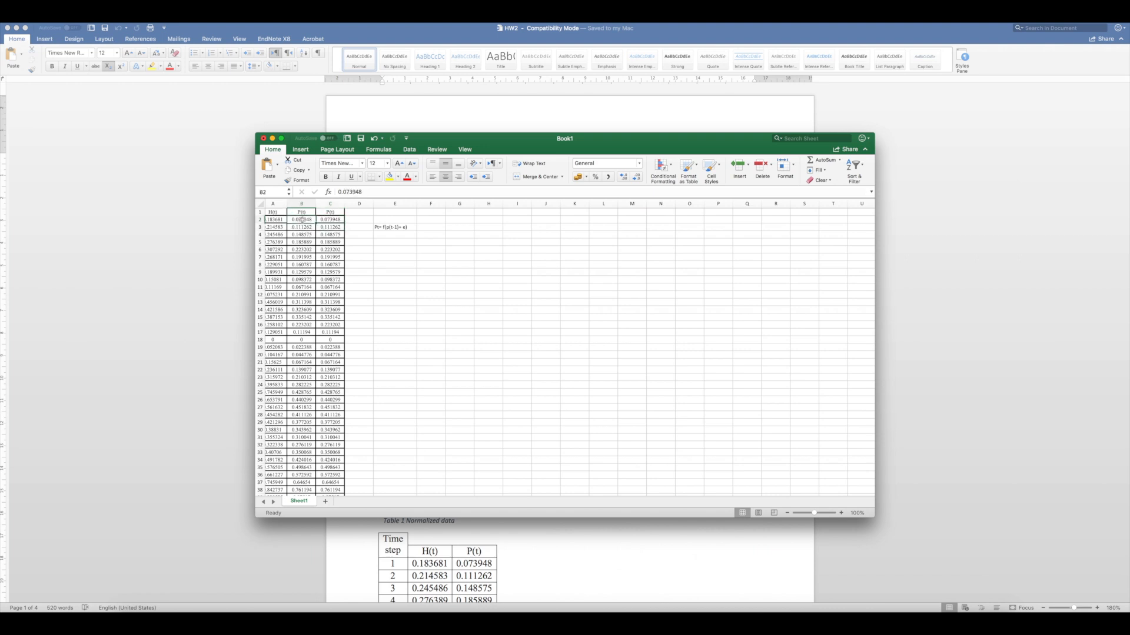
pyautogui.click(330, 227)
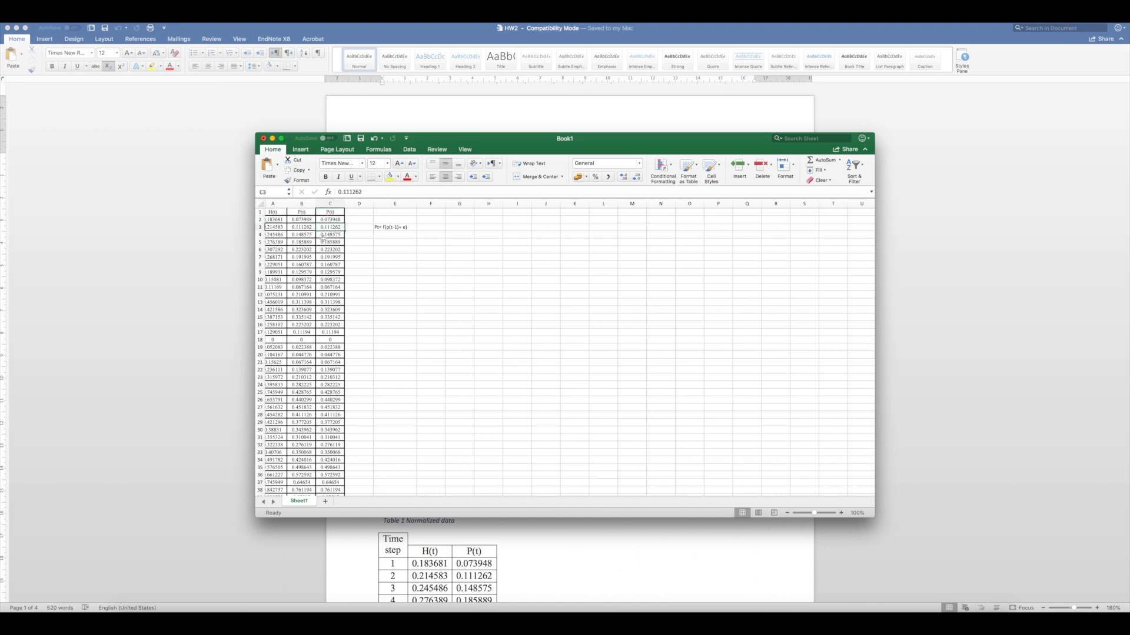
pyautogui.click(297, 220)
pyautogui.click(328, 228)
pyautogui.click(330, 220)
pyautogui.rightClick(330, 220)
pyautogui.click(339, 225)
pyautogui.rightClick(339, 223)
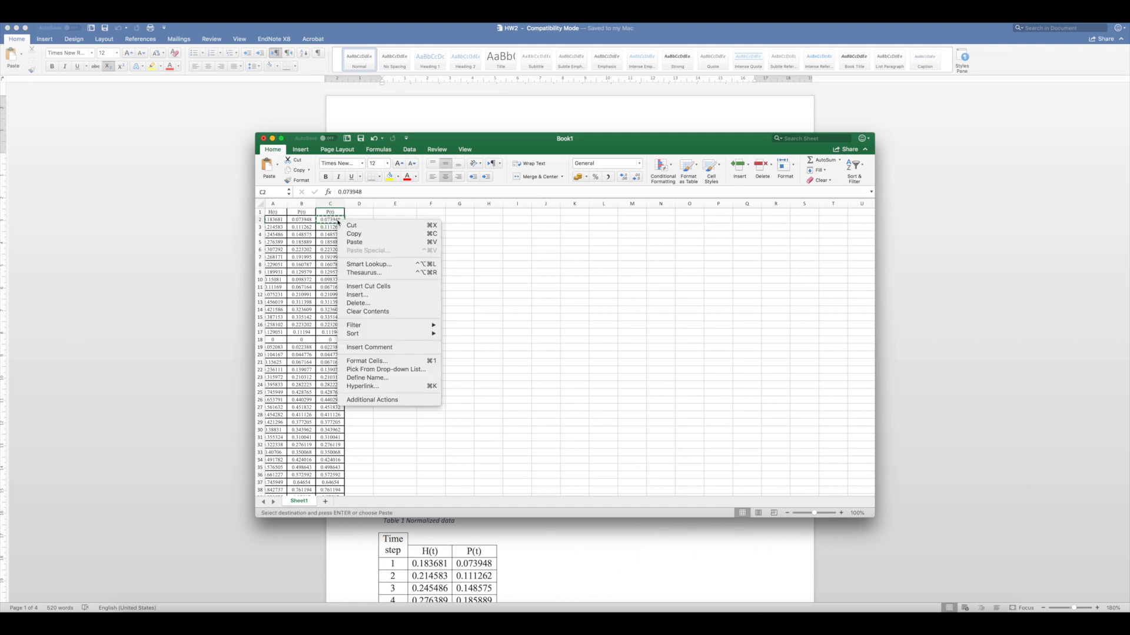
pyautogui.click(367, 303)
pyautogui.click(384, 328)
# Step: Rename the column B header in B1 to P(t-1)
pyautogui.click(311, 219)
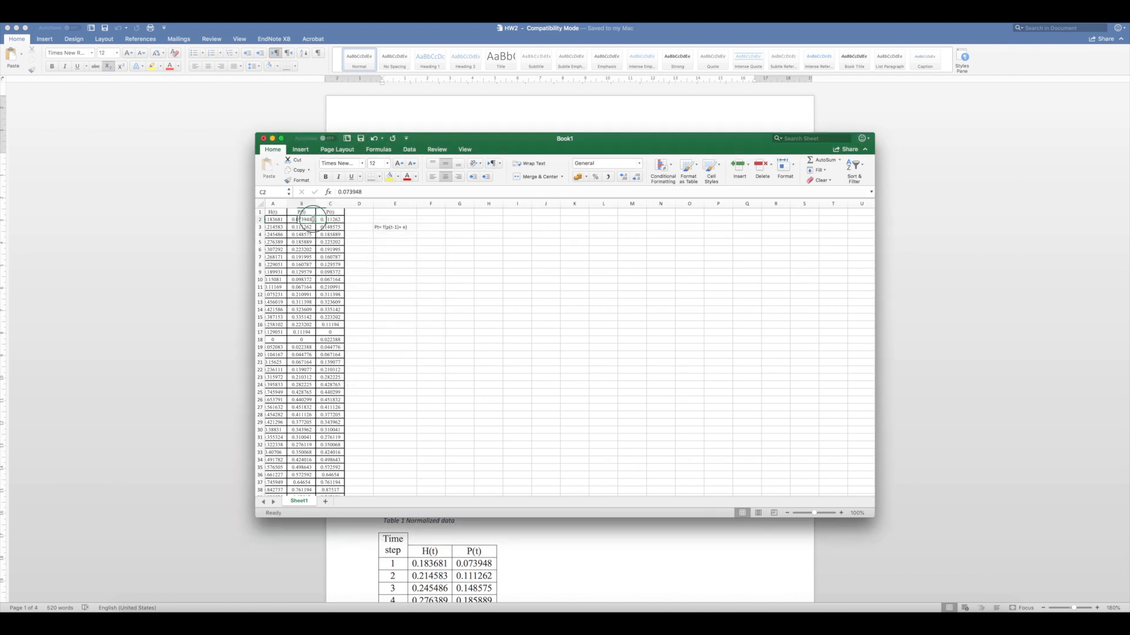
pyautogui.click(308, 211)
pyautogui.doubleClick(306, 211)
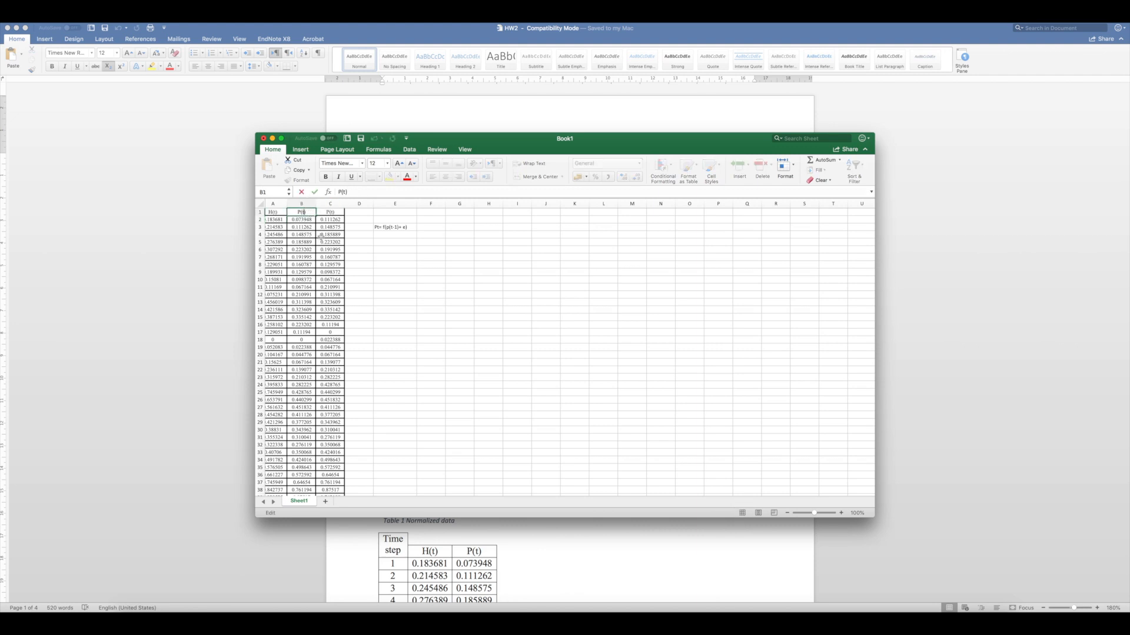
pyautogui.write('-1')
pyautogui.press('Return')
pyautogui.click(341, 213)
pyautogui.click(305, 218)
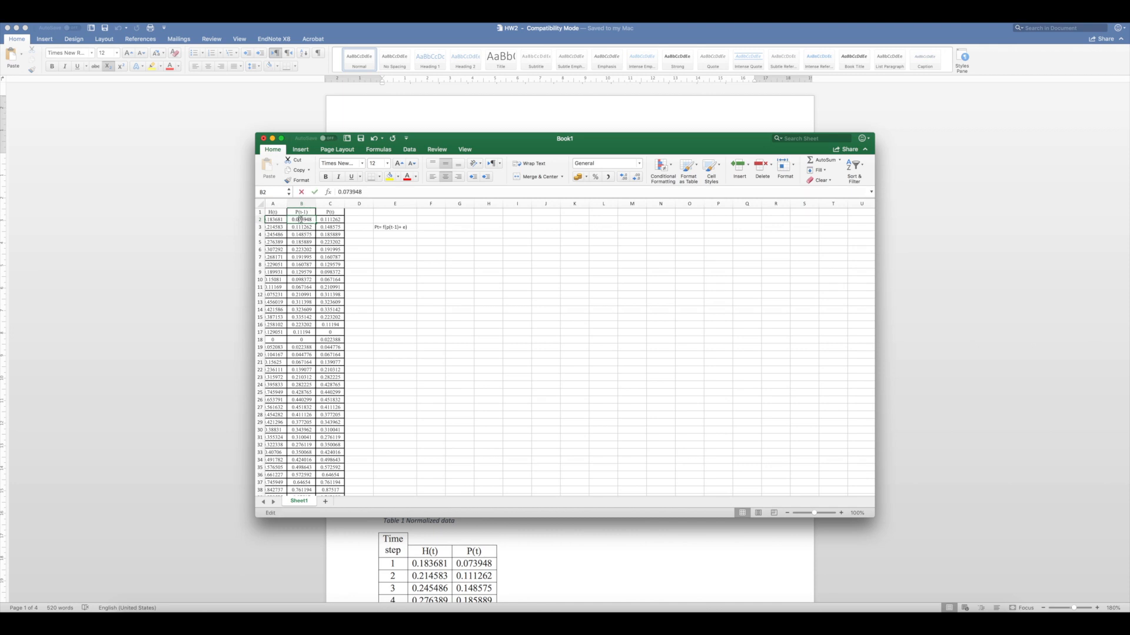
# Step: Examine the paired P(t-1) and P(t) values in the first rows and compare the H(t), P(t-1) and P(t) columns
pyautogui.doubleClick(304, 219)
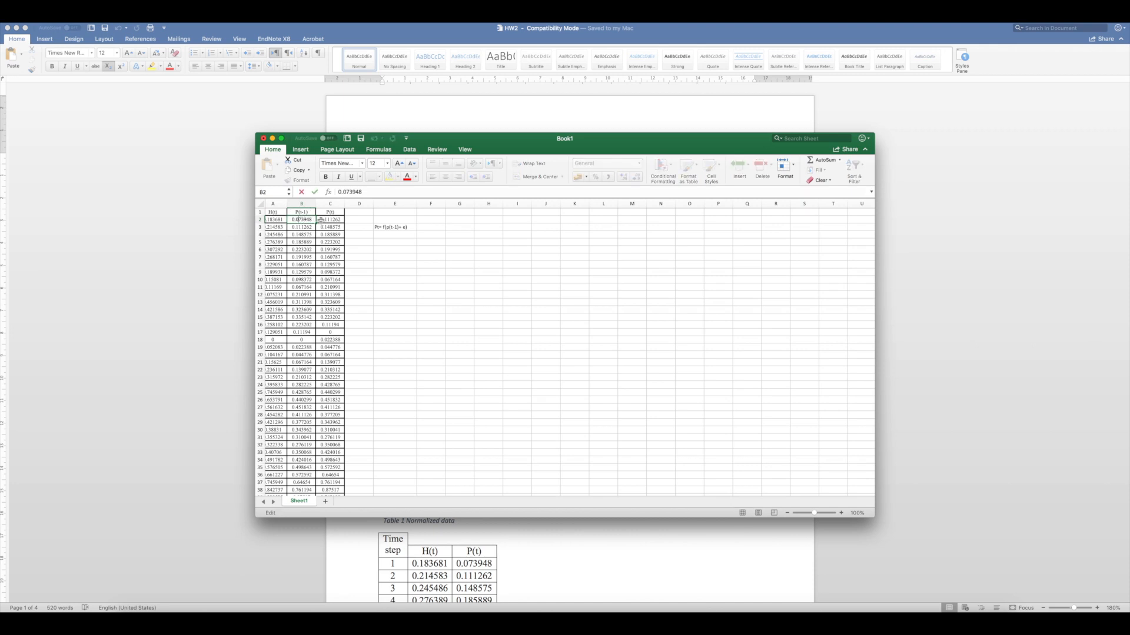
pyautogui.click(328, 221)
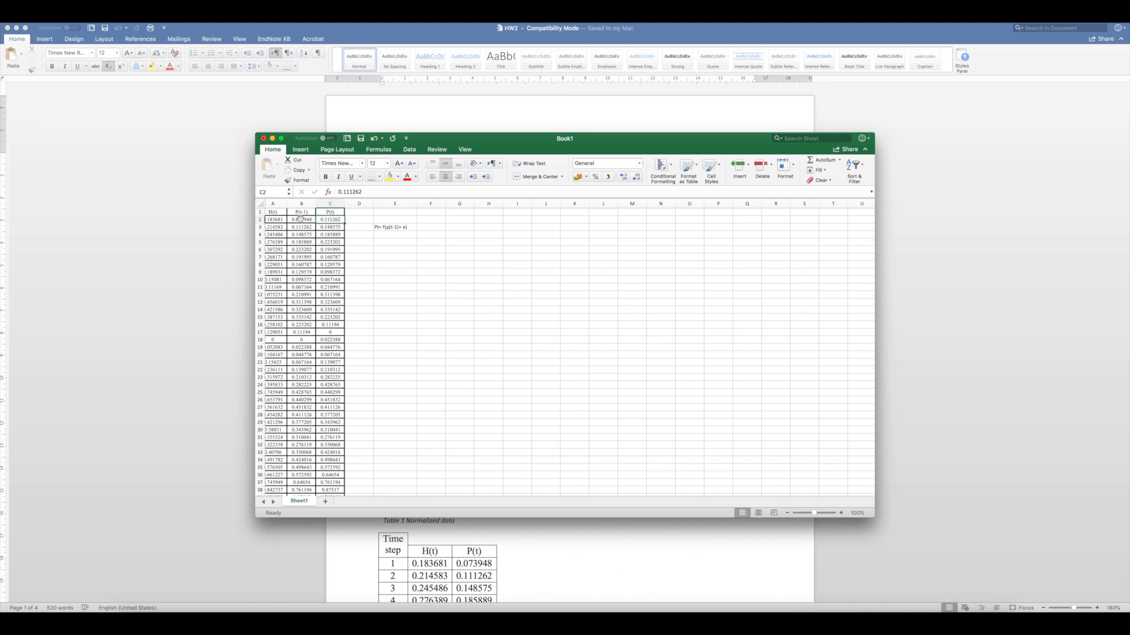
pyautogui.click(300, 218)
pyautogui.click(300, 227)
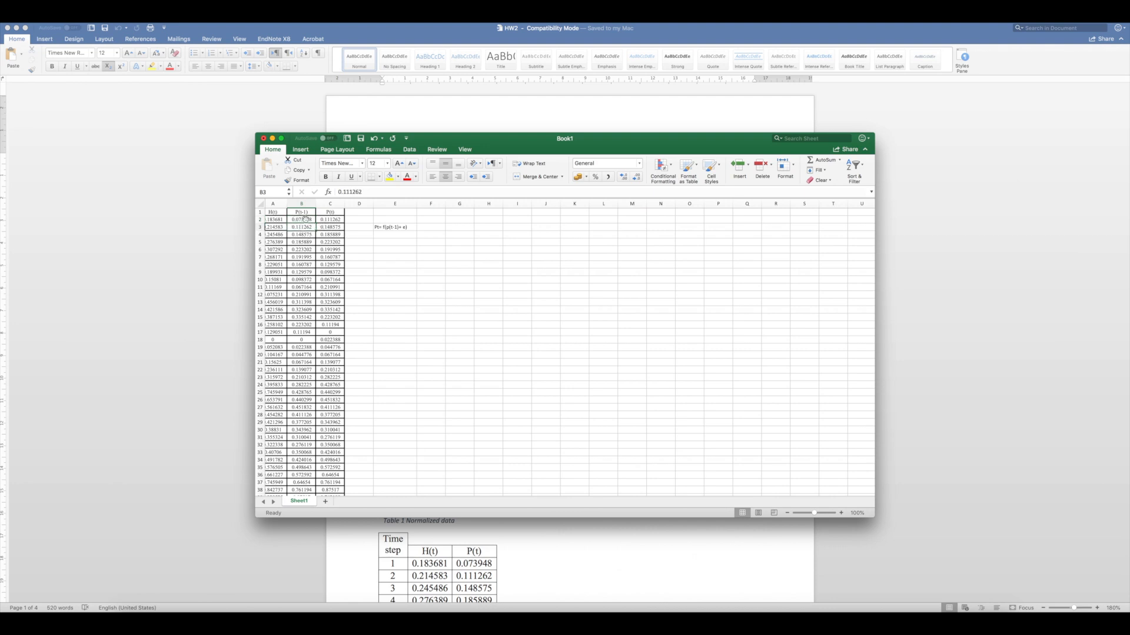
pyautogui.click(332, 204)
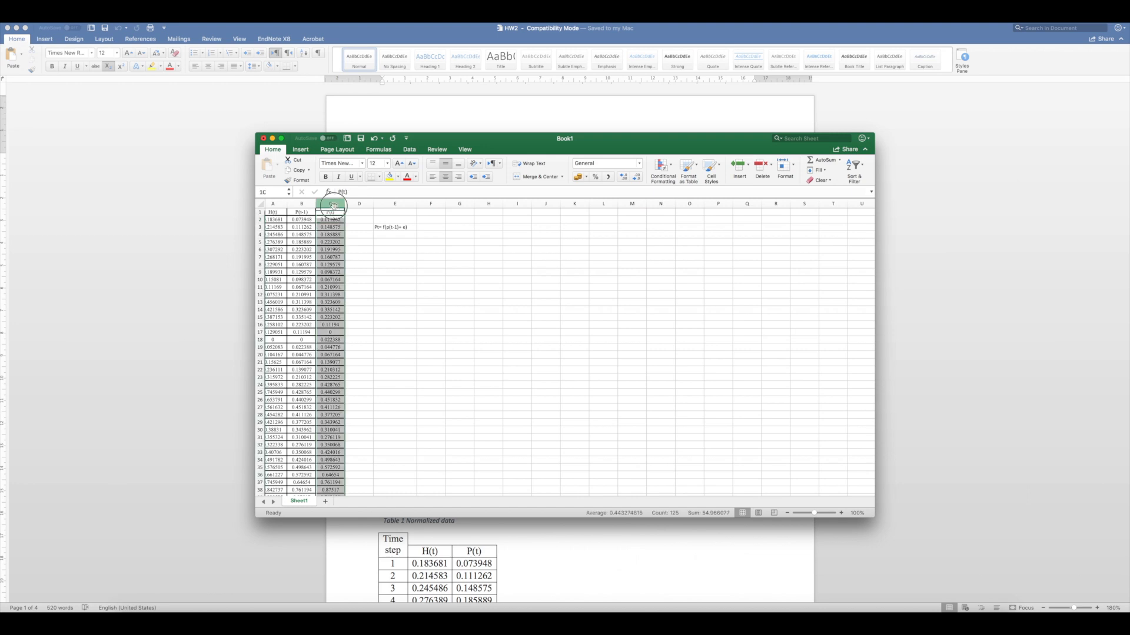
pyautogui.click(302, 204)
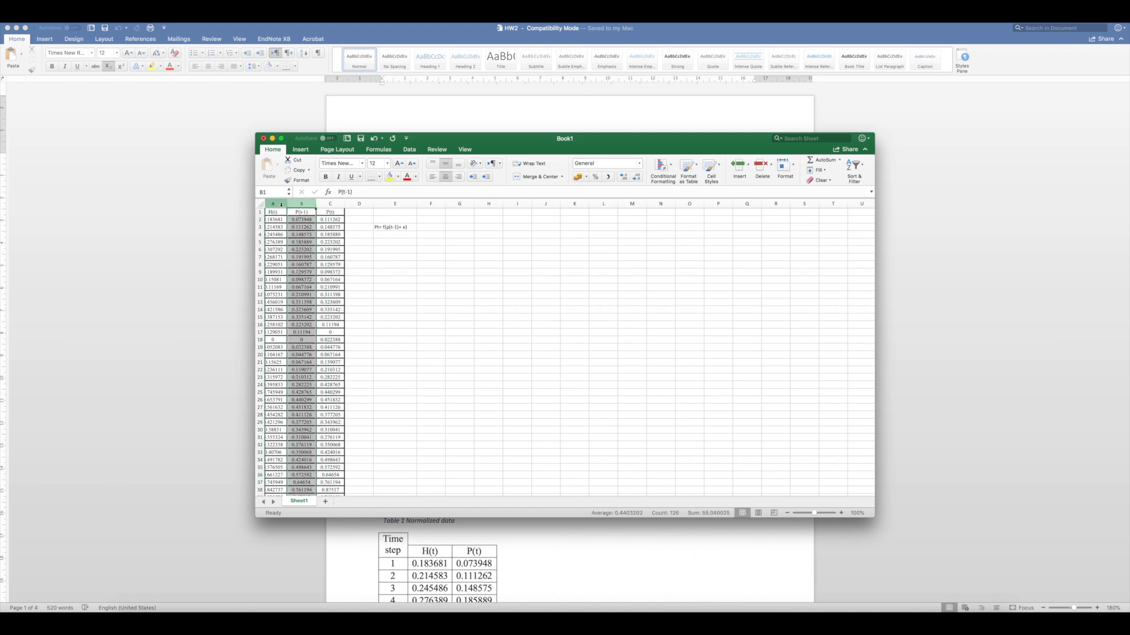
pyautogui.click(272, 204)
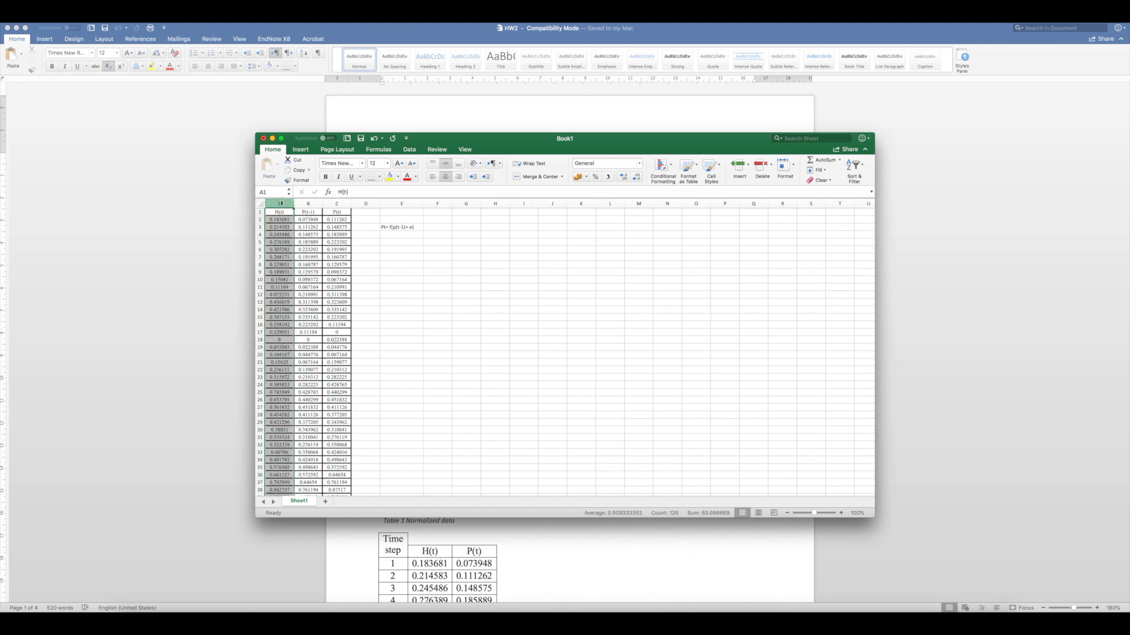
pyautogui.click(304, 204)
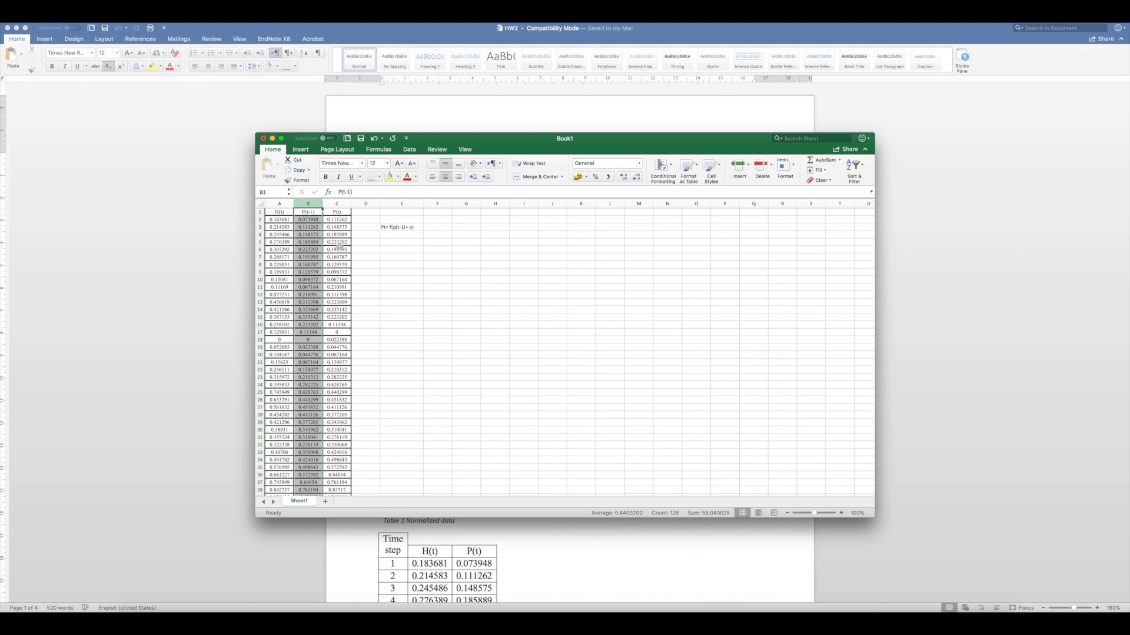
pyautogui.hscroll(2, 331, 239)
pyautogui.hscroll(-2, 331, 238)
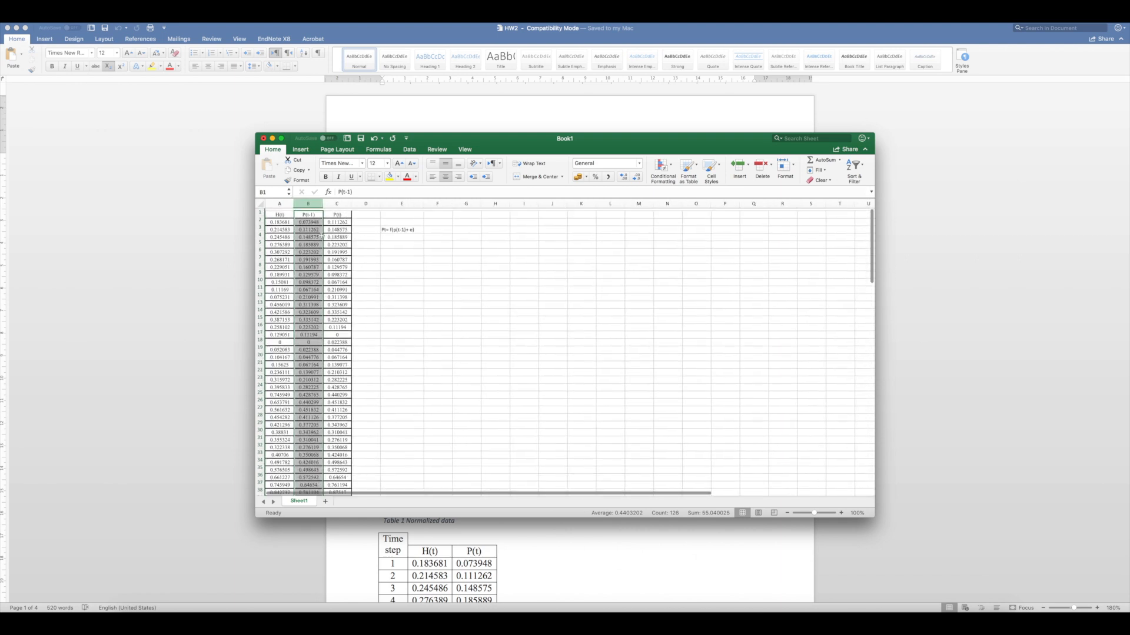
# Step: Hide the H(t) column A
pyautogui.click(280, 203)
pyautogui.rightClick(287, 206)
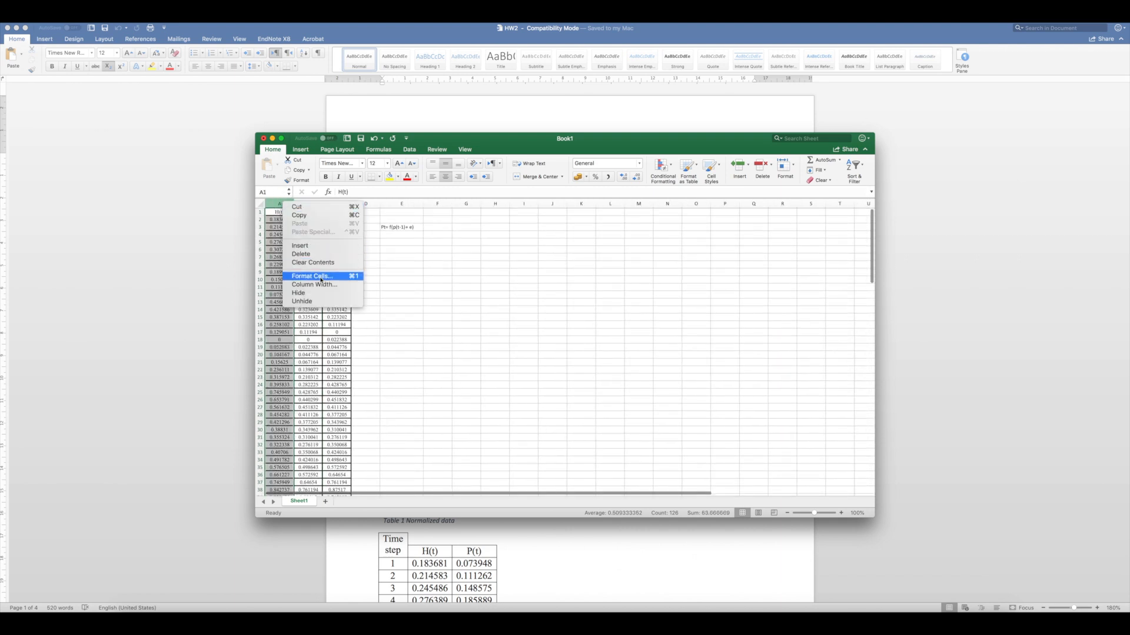
pyautogui.click(311, 296)
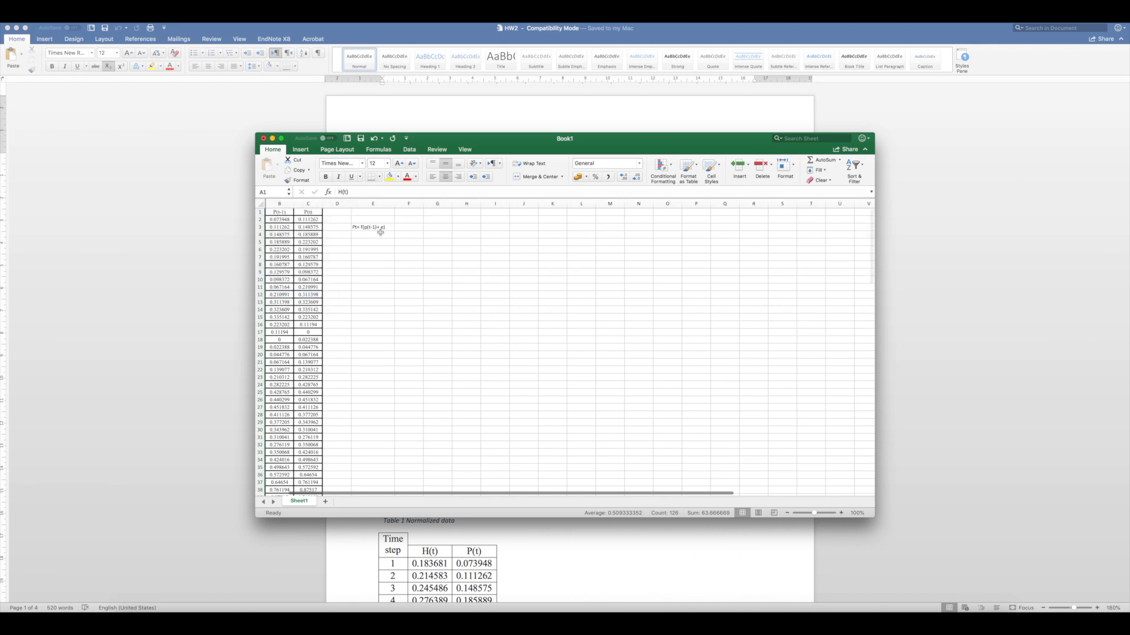
# Step: Examine the P(t-1) input column B against the P(t) output column C, including their row 2 values
pyautogui.click(283, 201)
pyautogui.click(280, 202)
pyautogui.click(308, 204)
pyautogui.click(280, 202)
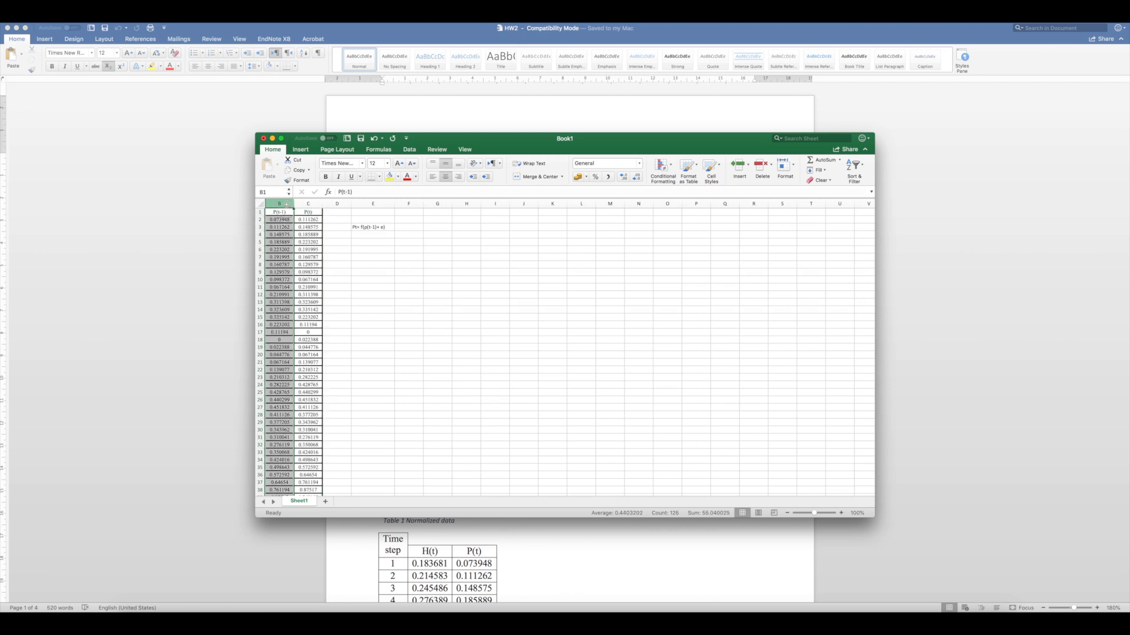
pyautogui.click(308, 203)
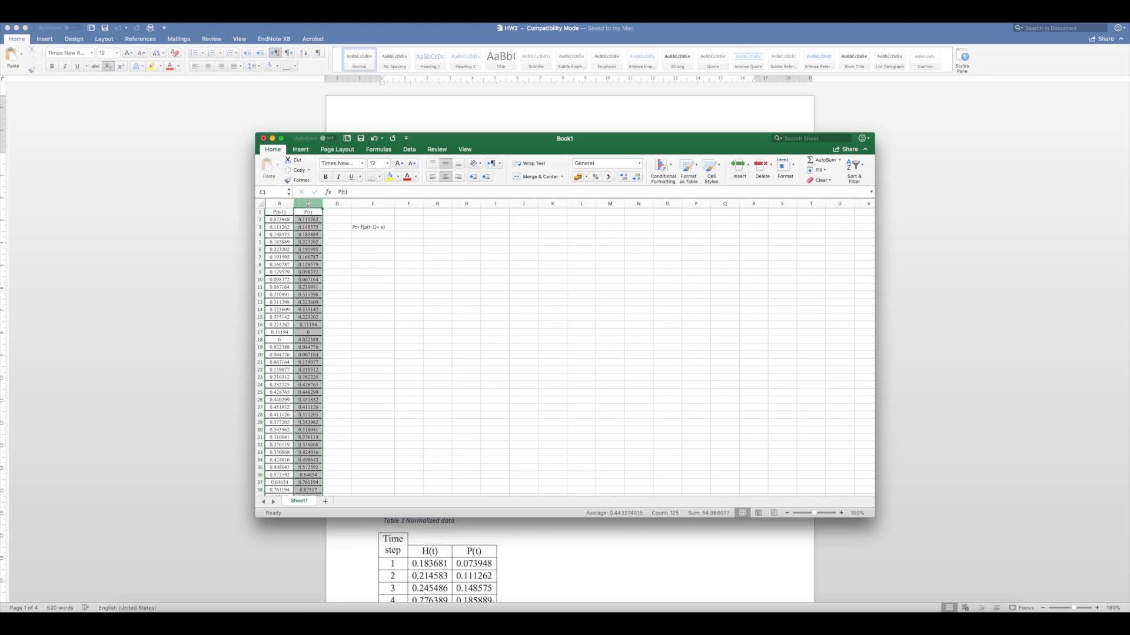
pyautogui.click(280, 204)
pyautogui.click(273, 220)
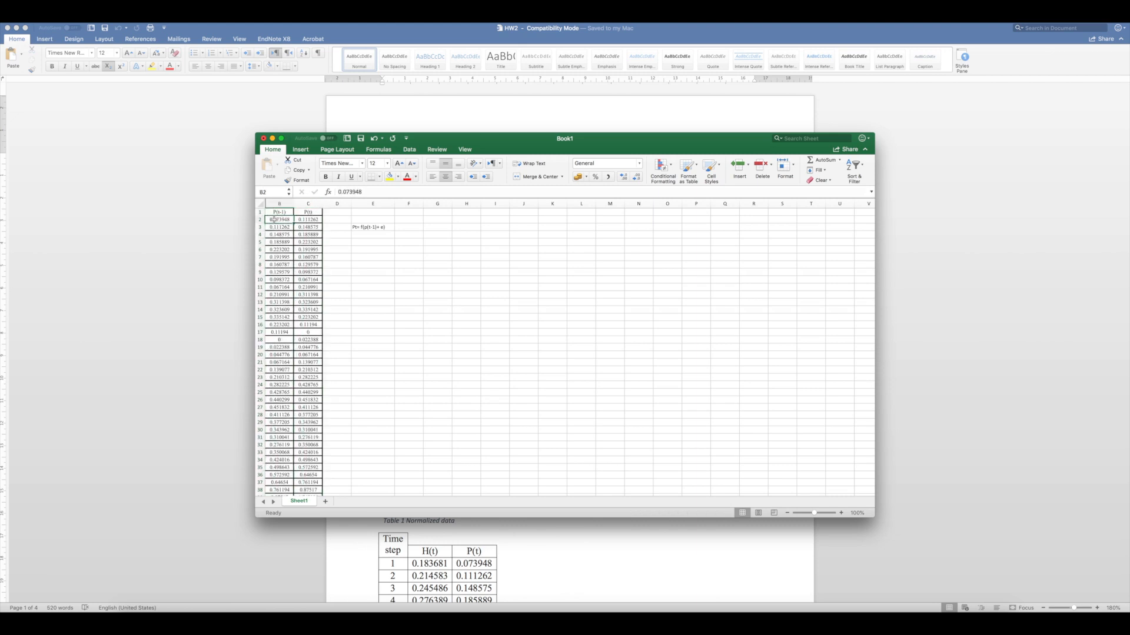
pyautogui.click(309, 219)
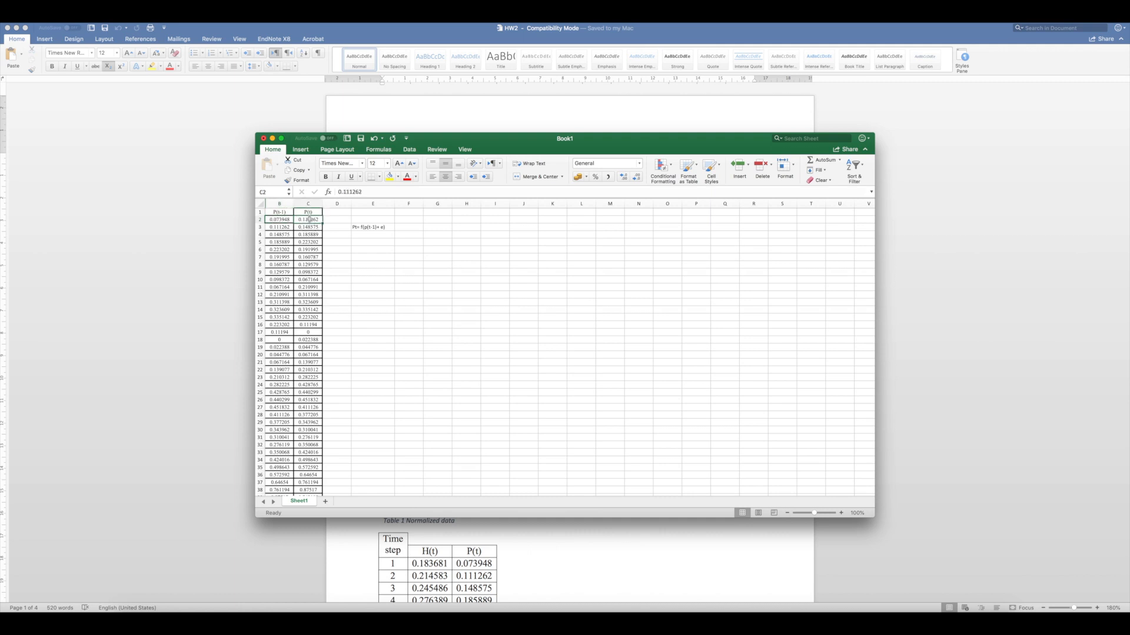
pyautogui.click(269, 220)
pyautogui.click(310, 221)
pyautogui.click(285, 221)
pyautogui.click(314, 220)
# Step: Move the relationship text from E3 to G3 and widen column G
pyautogui.click(365, 227)
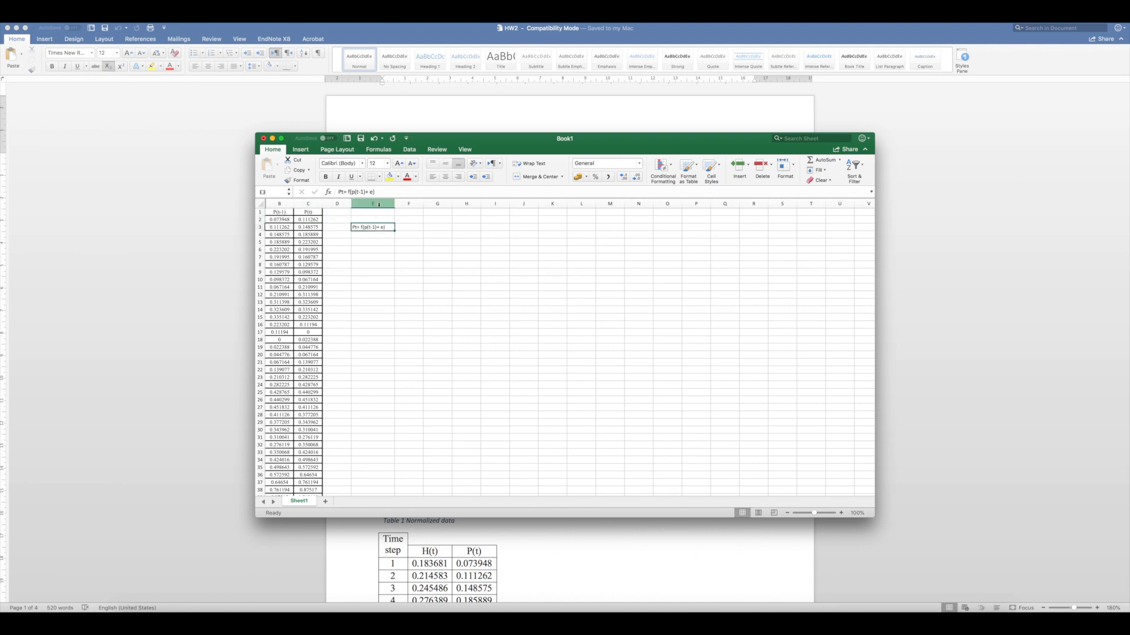
pyautogui.click(443, 230)
pyautogui.press('super+v')
pyautogui.moveTo(452, 203); pyautogui.dragTo(459, 203)
# Step: Add p(t-2) after p(t-1) in the G3 relationship and widen column G to fit the longer text
pyautogui.doubleClick(449, 227)
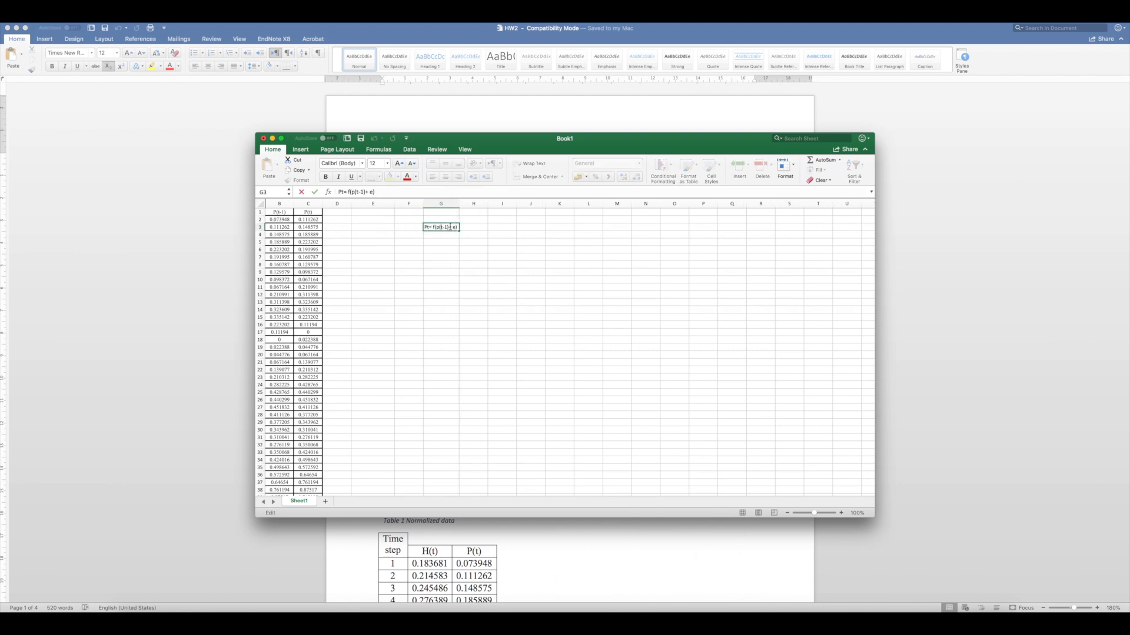
pyautogui.write(', p(t-2)')
pyautogui.click(453, 259)
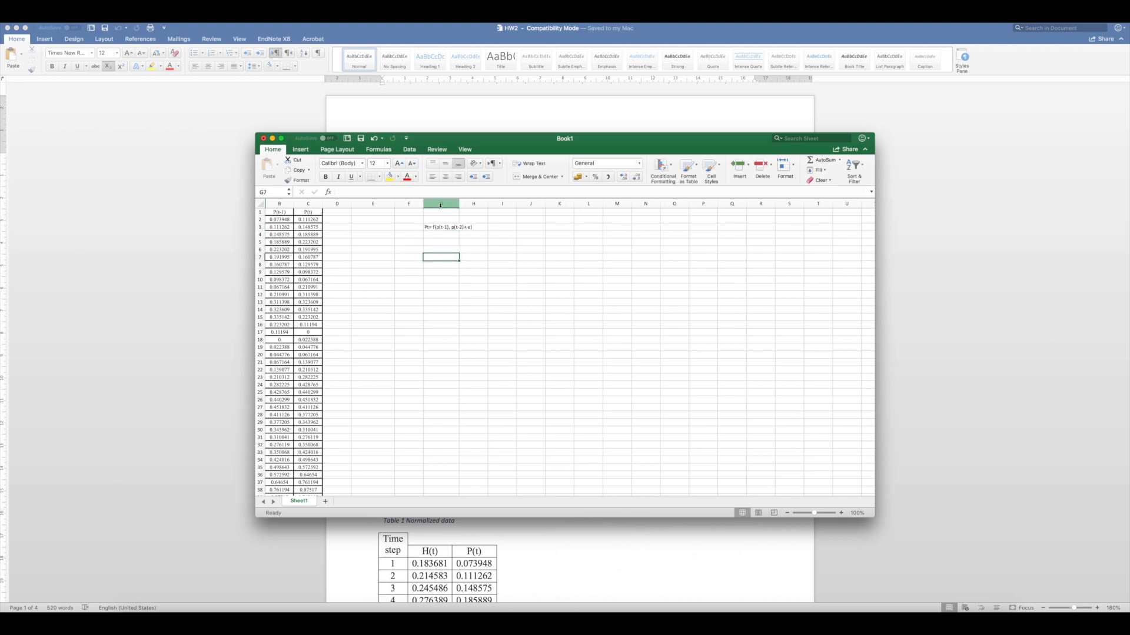
pyautogui.moveTo(459, 204); pyautogui.dragTo(474, 204)
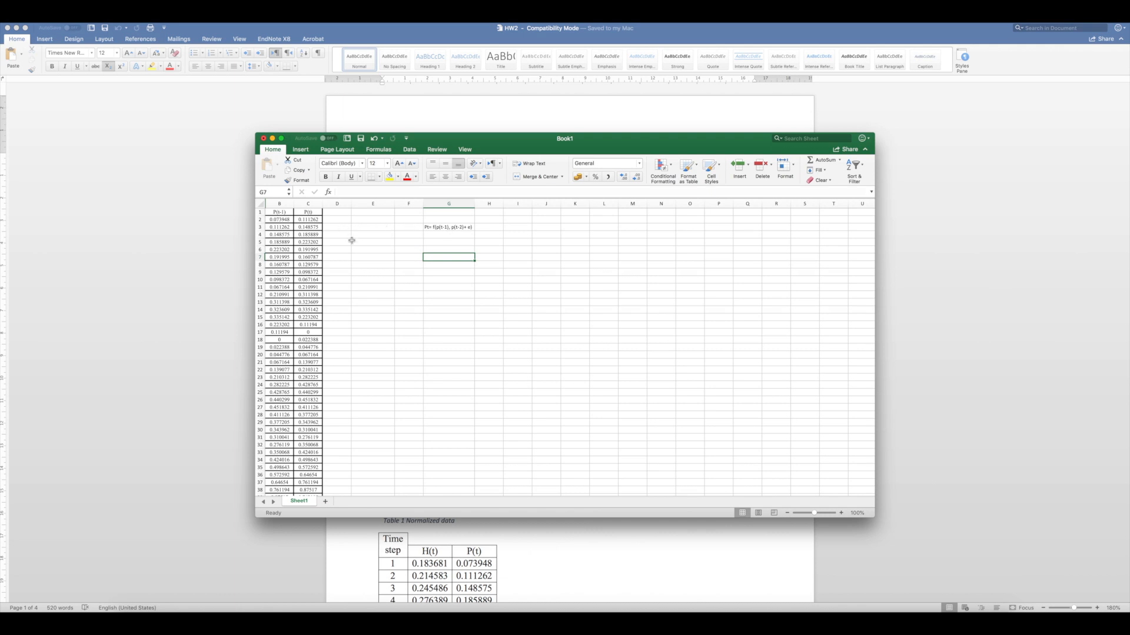
# Step: Insert a copy of the P(t-1) column B directly before the original
pyautogui.click(307, 203)
pyautogui.click(278, 203)
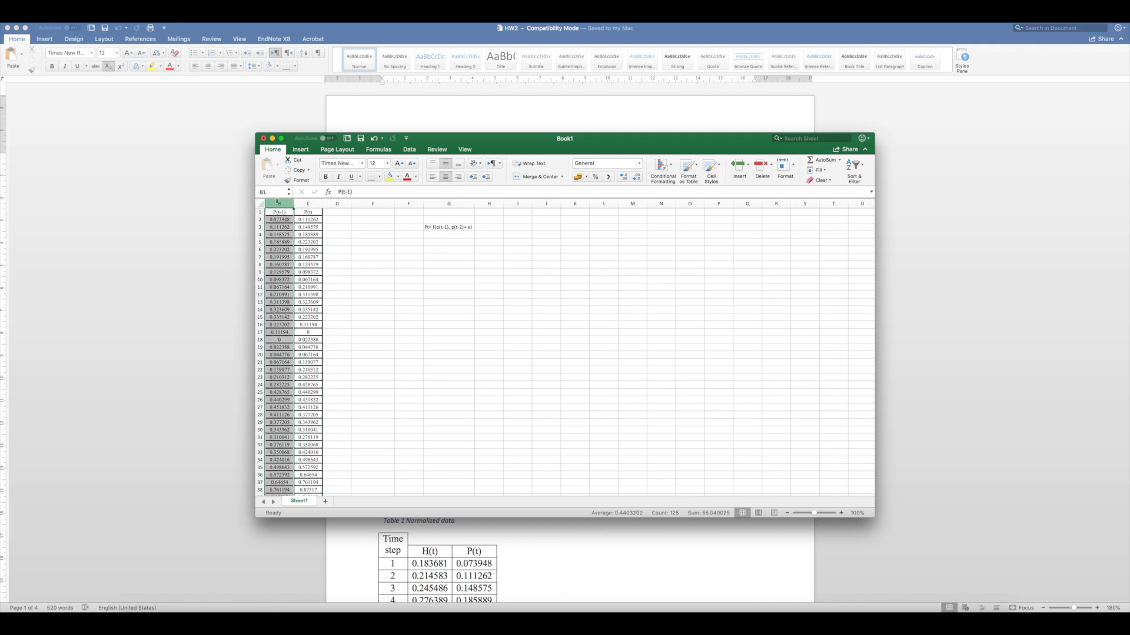
pyautogui.rightClick(279, 204)
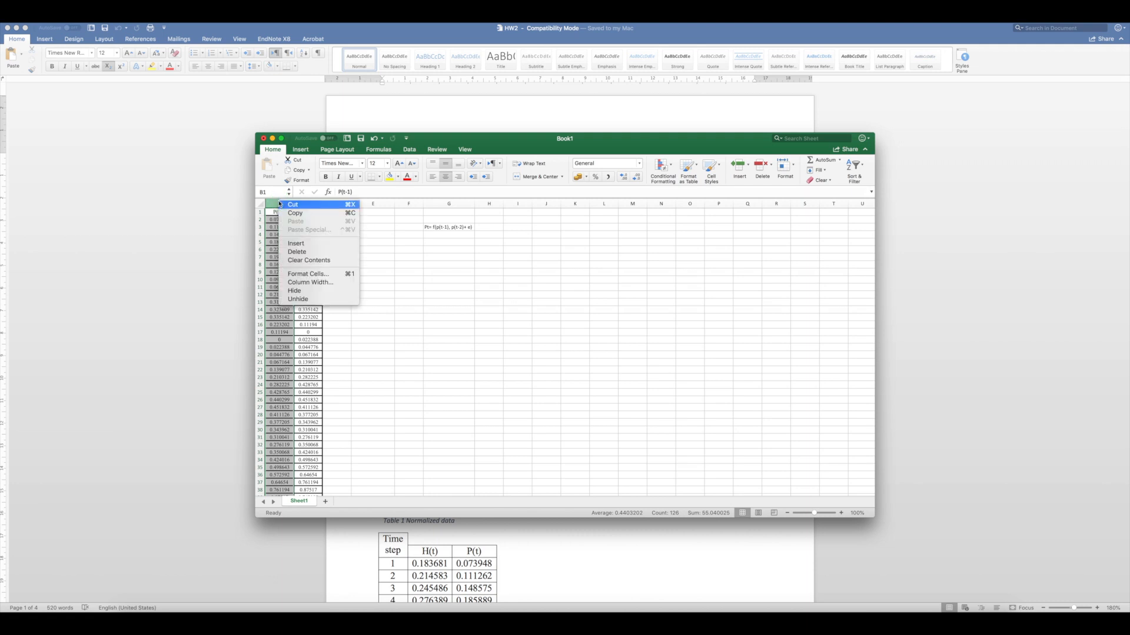
pyautogui.click(295, 213)
pyautogui.rightClick(270, 203)
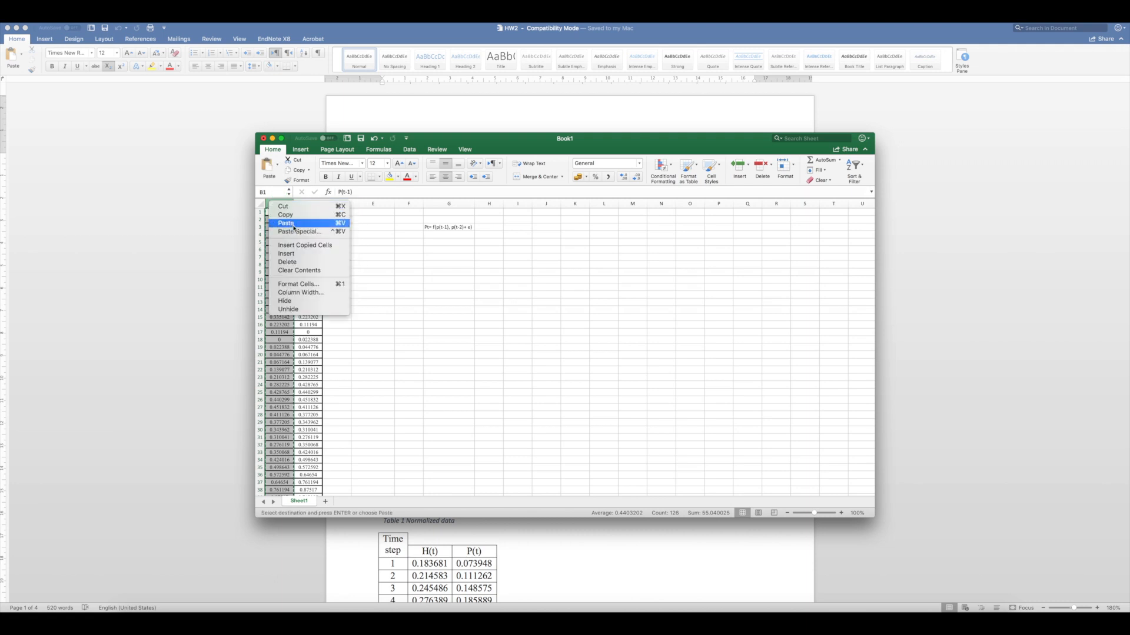
pyautogui.click(296, 245)
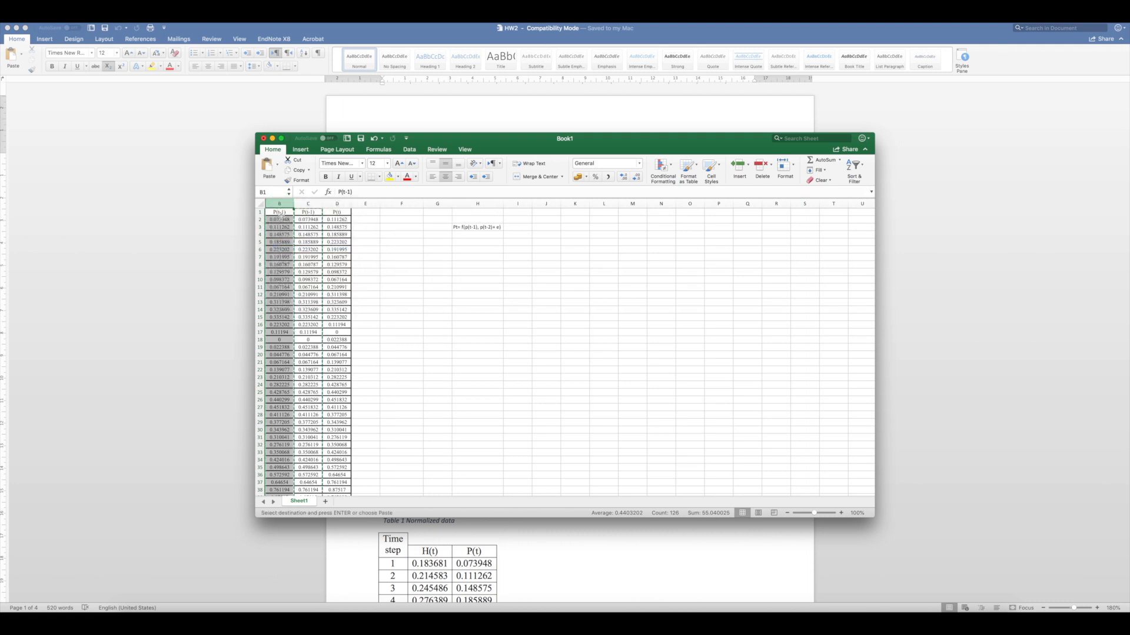
pyautogui.click(280, 218)
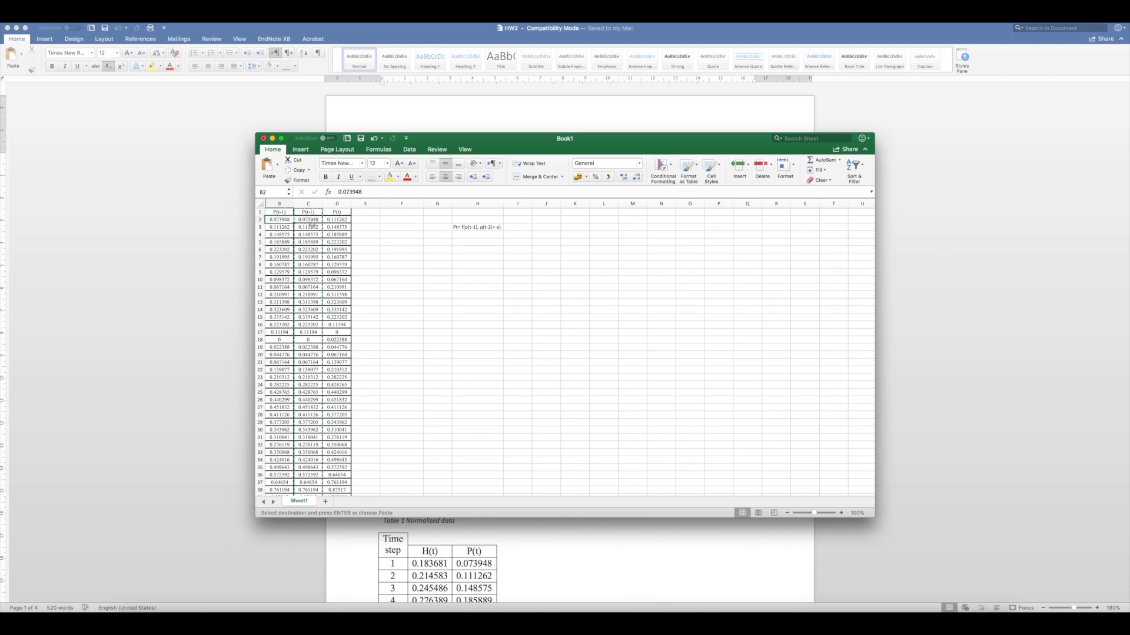
pyautogui.press('Escape')
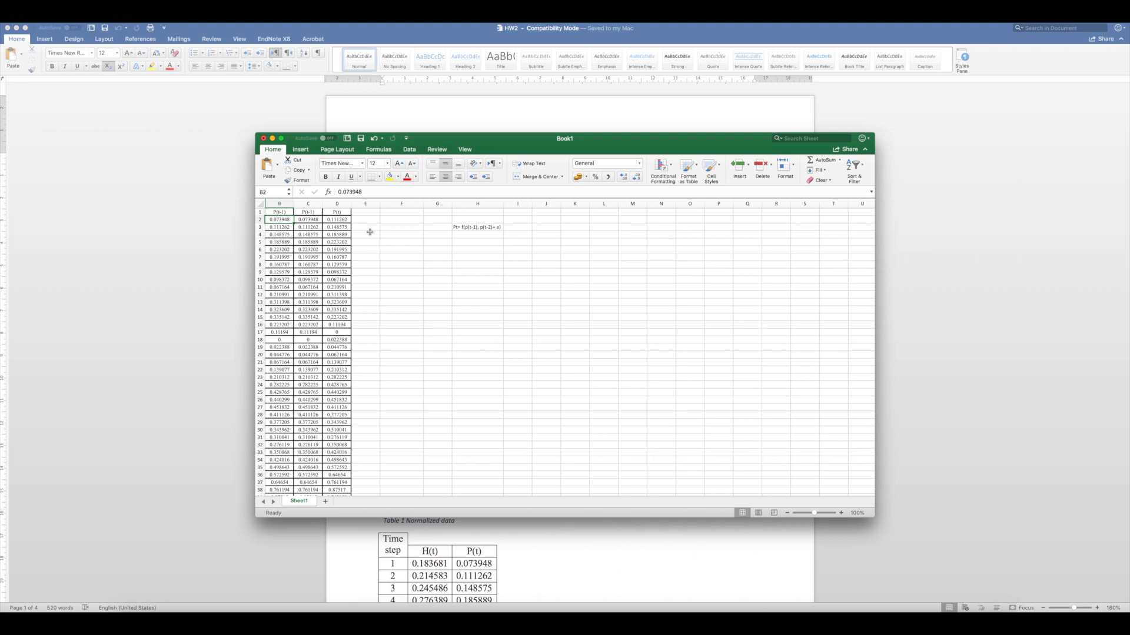
# Step: Examine the consecutive values in rows 2 to 5 of column C to work out the two-step lag
pyautogui.click(311, 219)
pyautogui.click(304, 234)
pyautogui.click(304, 228)
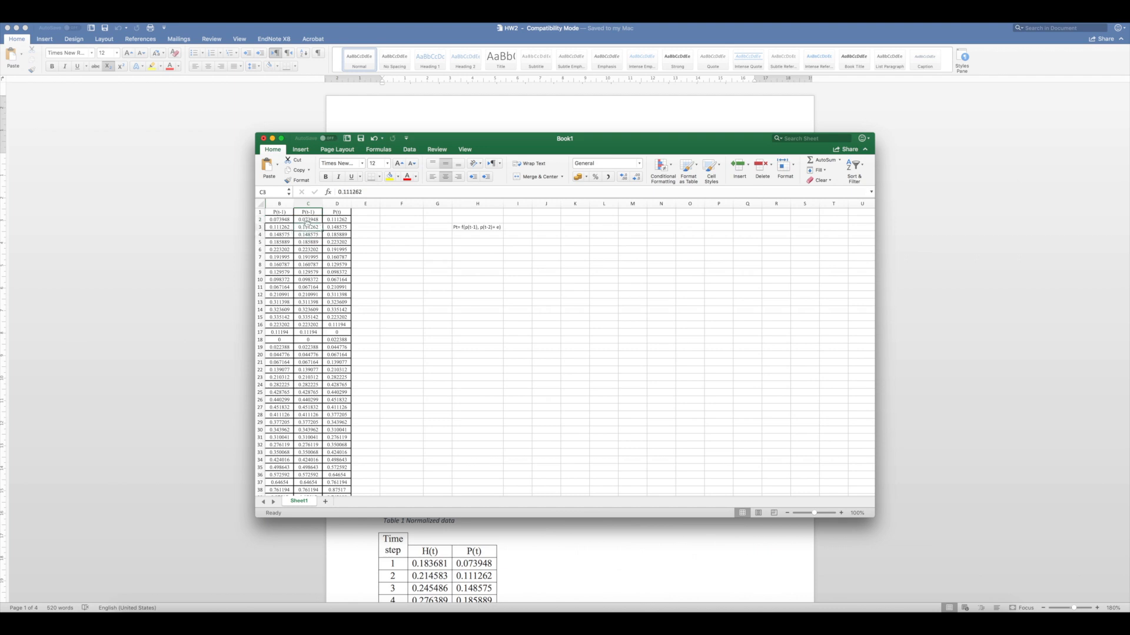
pyautogui.click(307, 221)
pyautogui.click(303, 227)
pyautogui.click(303, 235)
pyautogui.click(306, 219)
pyautogui.click(304, 238)
pyautogui.click(372, 235)
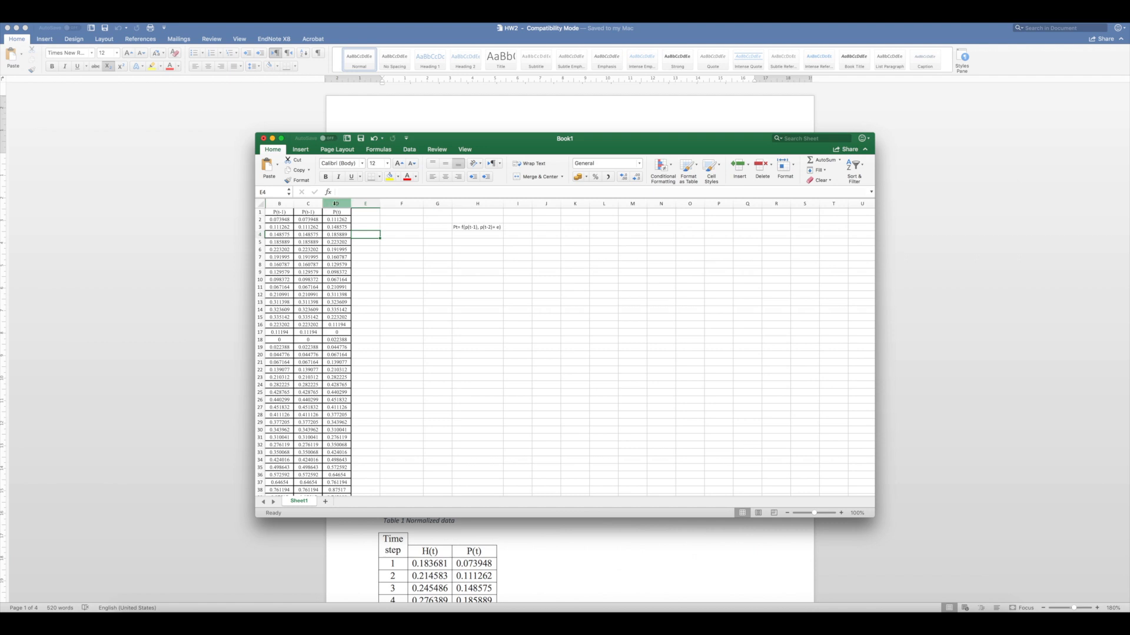
# Step: Delete the P(t) column D and the duplicate P(t-1) column B so only one P data column remains
pyautogui.click(279, 203)
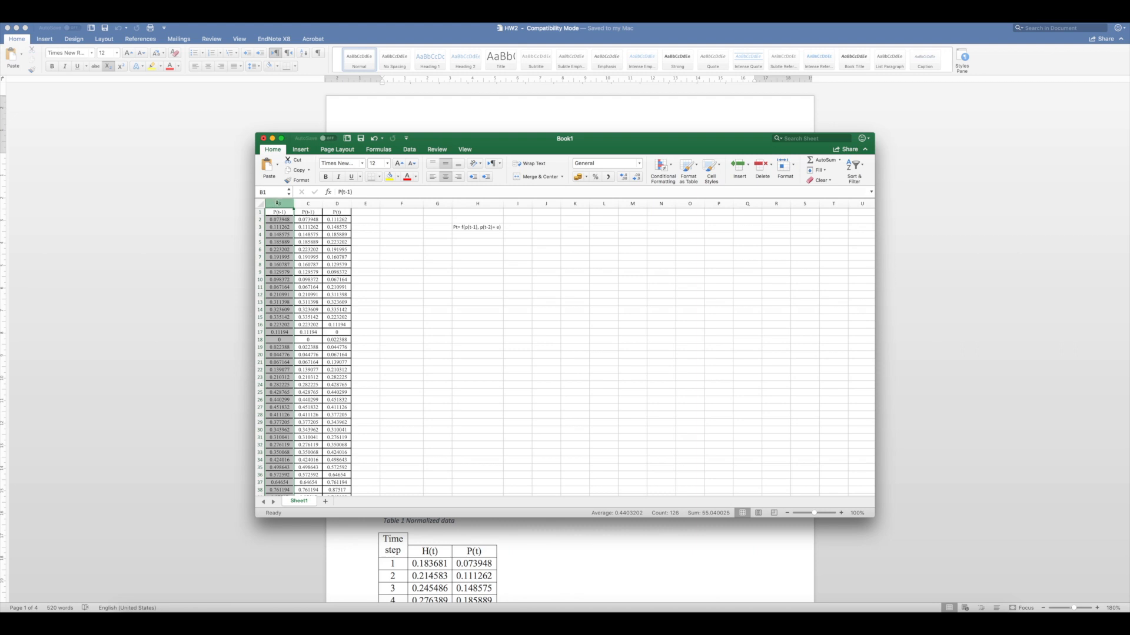
pyautogui.click(336, 203)
pyautogui.rightClick(341, 204)
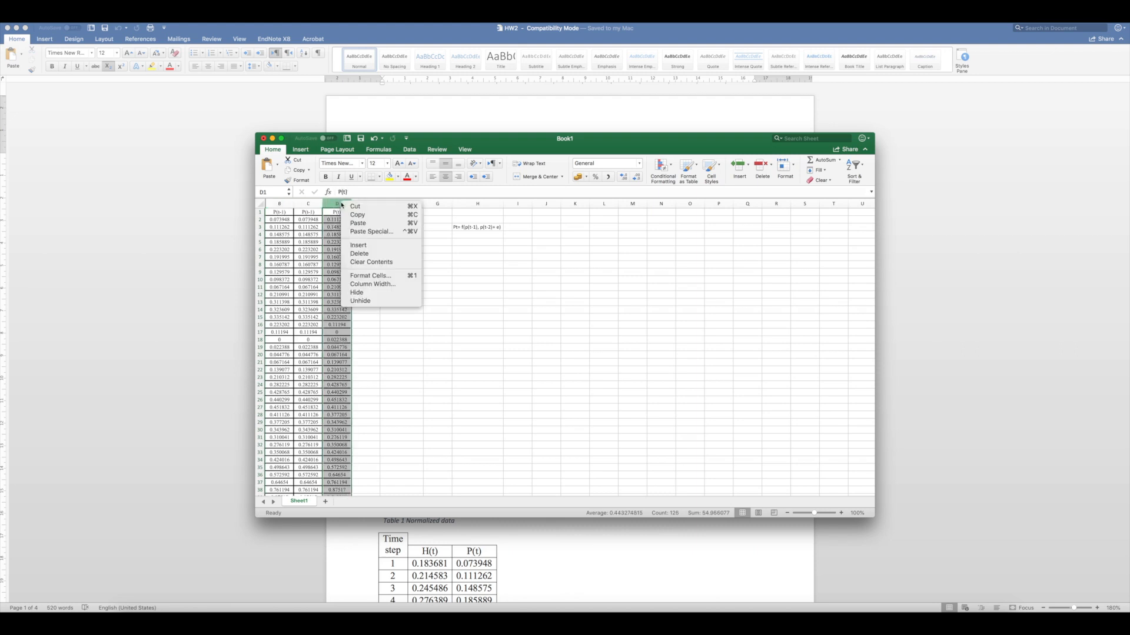
pyautogui.click(379, 254)
pyautogui.click(279, 204)
pyautogui.rightClick(279, 203)
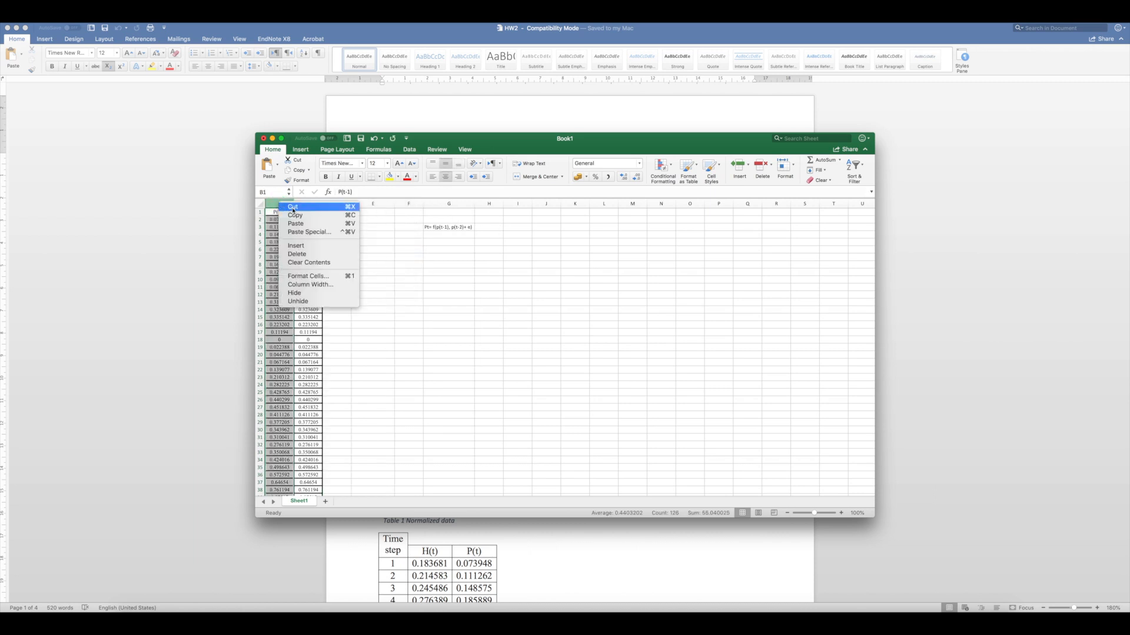
pyautogui.click(302, 256)
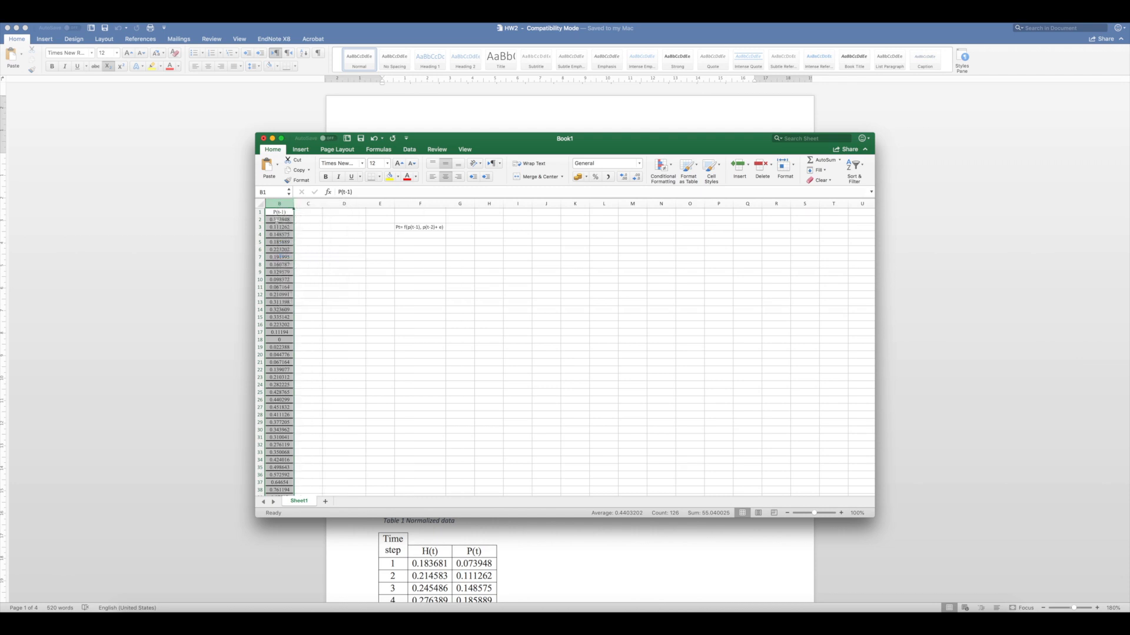
# Step: Rename the header in B1 to P(t)
pyautogui.doubleClick(279, 212)
pyautogui.press('BackSpace')
pyautogui.press('BackSpace')
pyautogui.press('Delete')
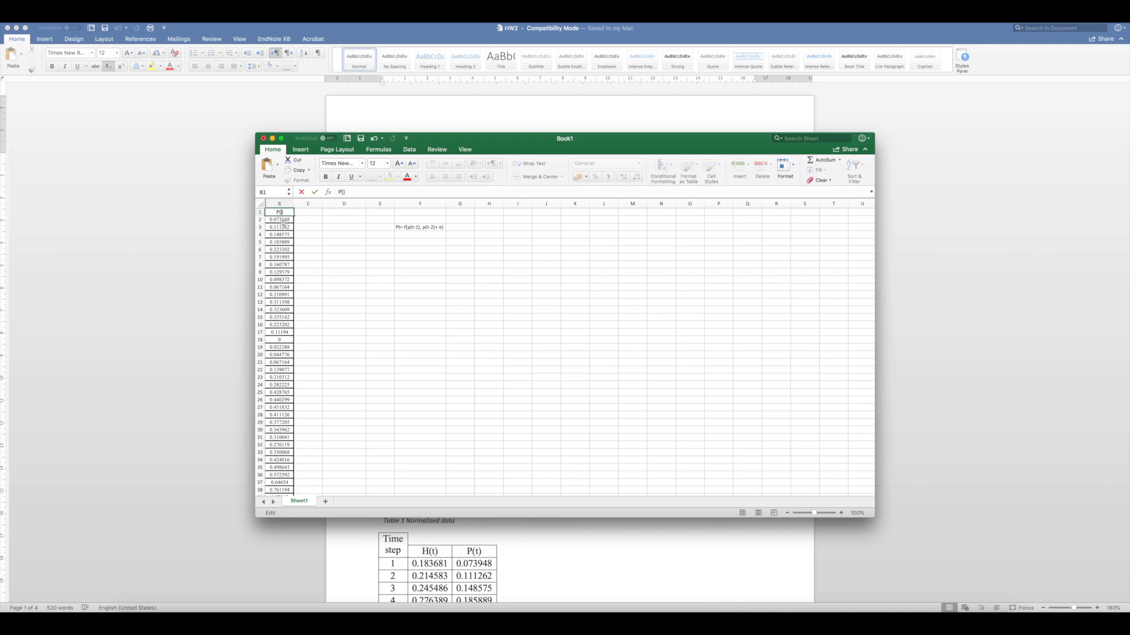
pyautogui.write('t')
# Step: Label the first three P(t) values in column C as pt-2 in C2, pt-1 in C3 and pt in C4
pyautogui.click(308, 236)
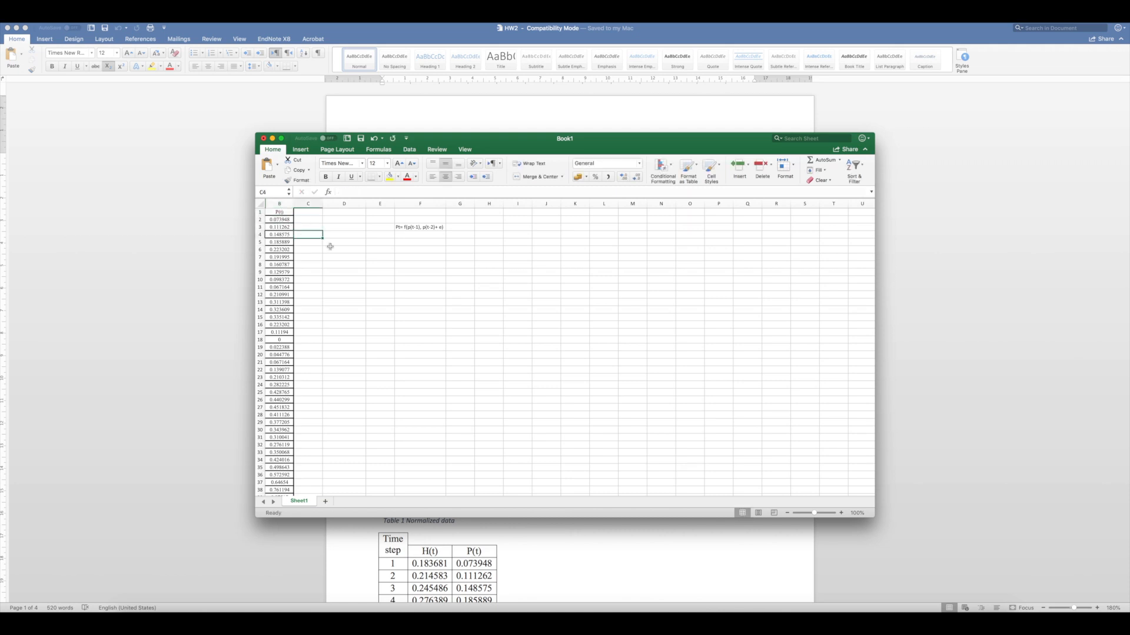
pyautogui.write('pt')
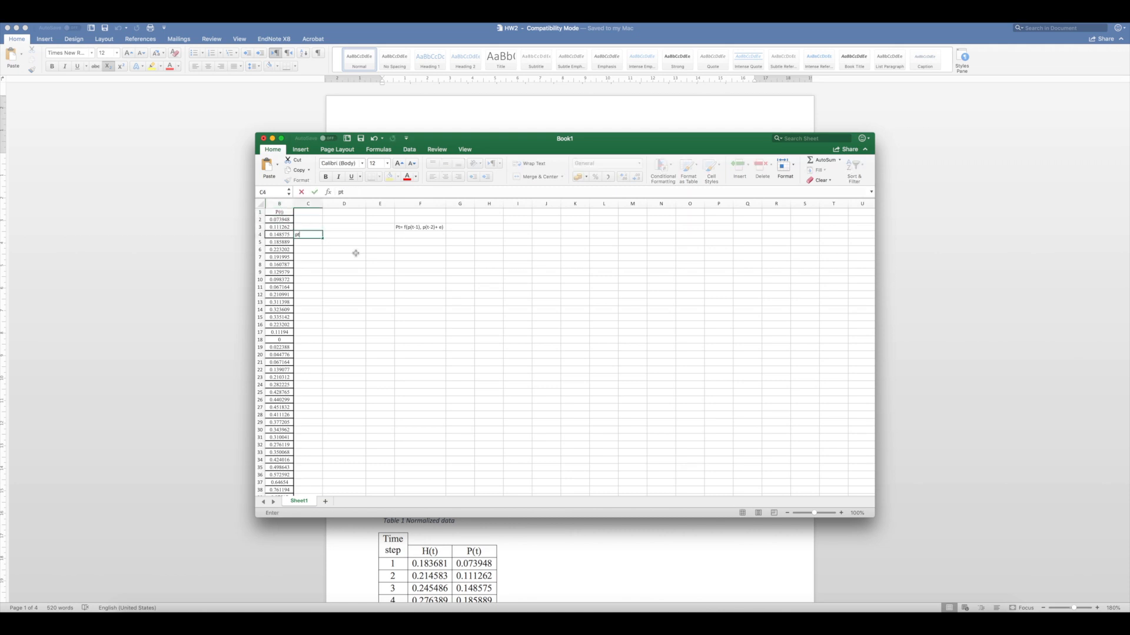
pyautogui.press('Up')
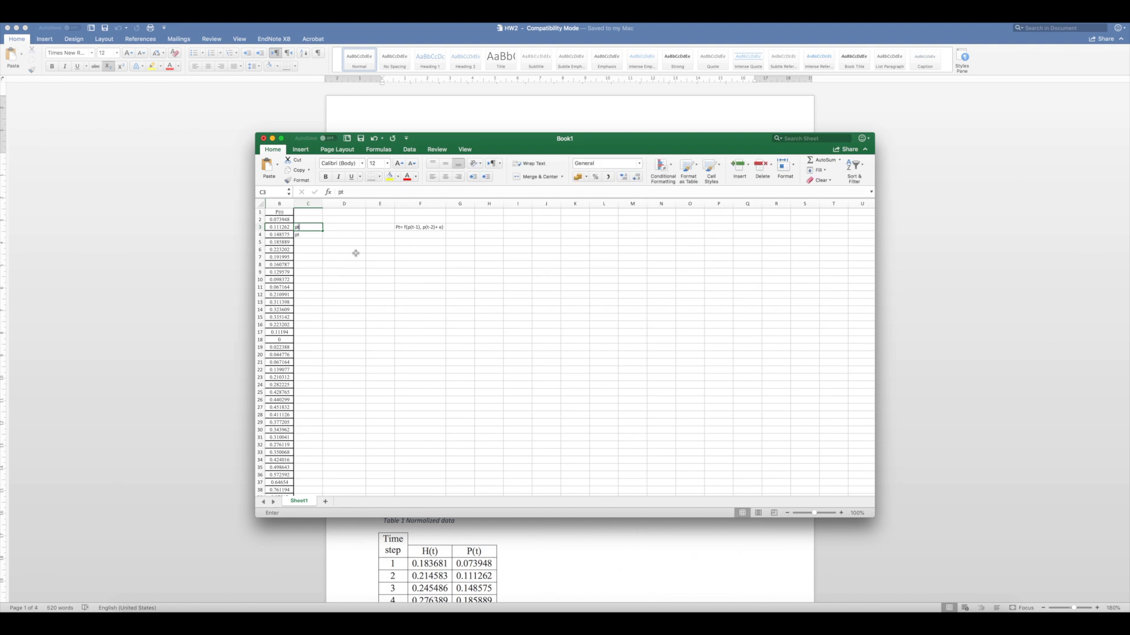
pyautogui.press('Up')
pyautogui.write('pt-2')
pyautogui.press('Return')
pyautogui.moveTo(309, 235); pyautogui.dragTo(308, 230)
pyautogui.click(299, 235)
pyautogui.click(287, 230)
pyautogui.click(280, 235)
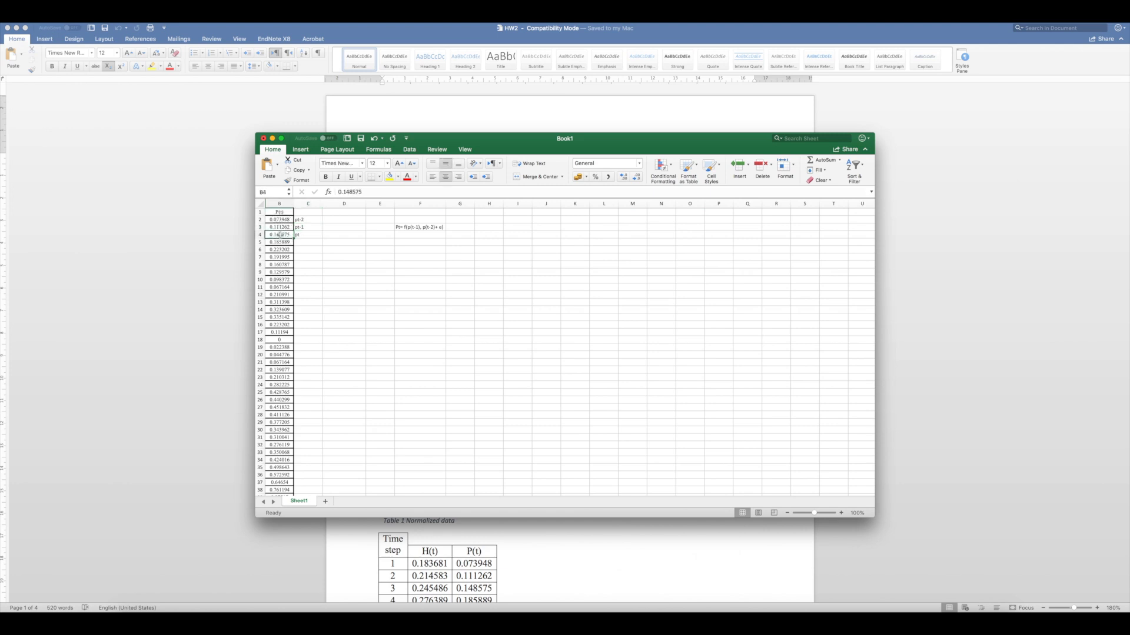
# Step: Clear the pt-2, pt-1 and pt labels from cells C2 to C4
pyautogui.click(275, 228)
pyautogui.click(274, 235)
pyautogui.moveTo(306, 219); pyautogui.dragTo(306, 233)
pyautogui.press('Delete')
pyautogui.click(308, 242)
# Step: Copy the whole P(t) column B into columns C and D
pyautogui.click(280, 219)
pyautogui.moveTo(279, 219)
pyautogui.mouseDown()
pyautogui.moveTo(285, 479)
pyautogui.moveTo(285, 407)
pyautogui.mouseUp()
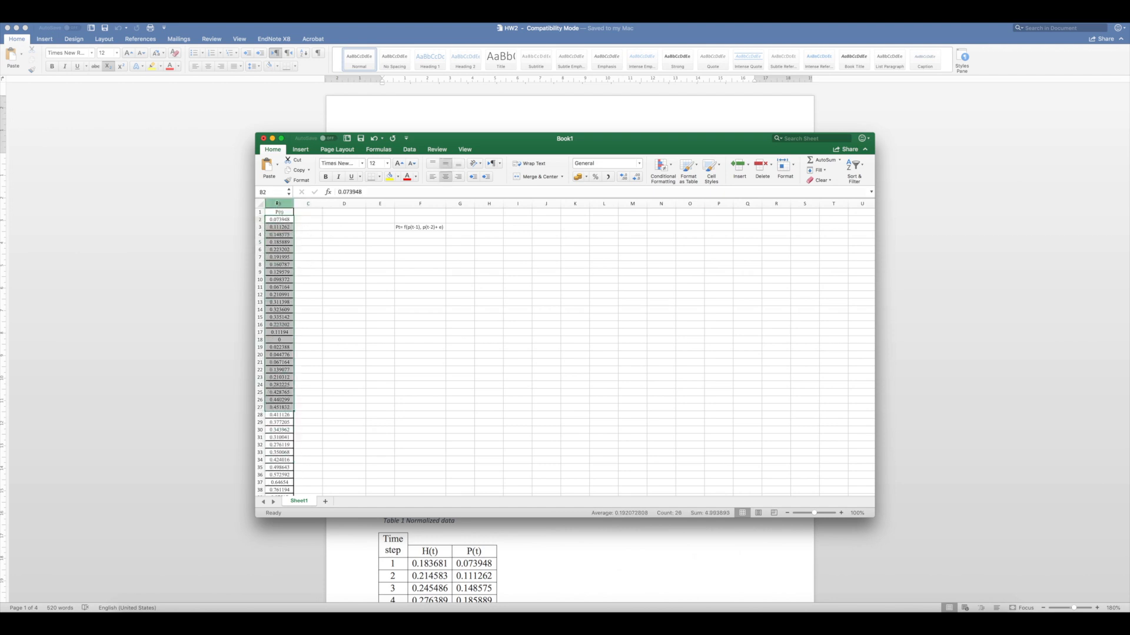
pyautogui.click(278, 203)
pyautogui.press('super+c')
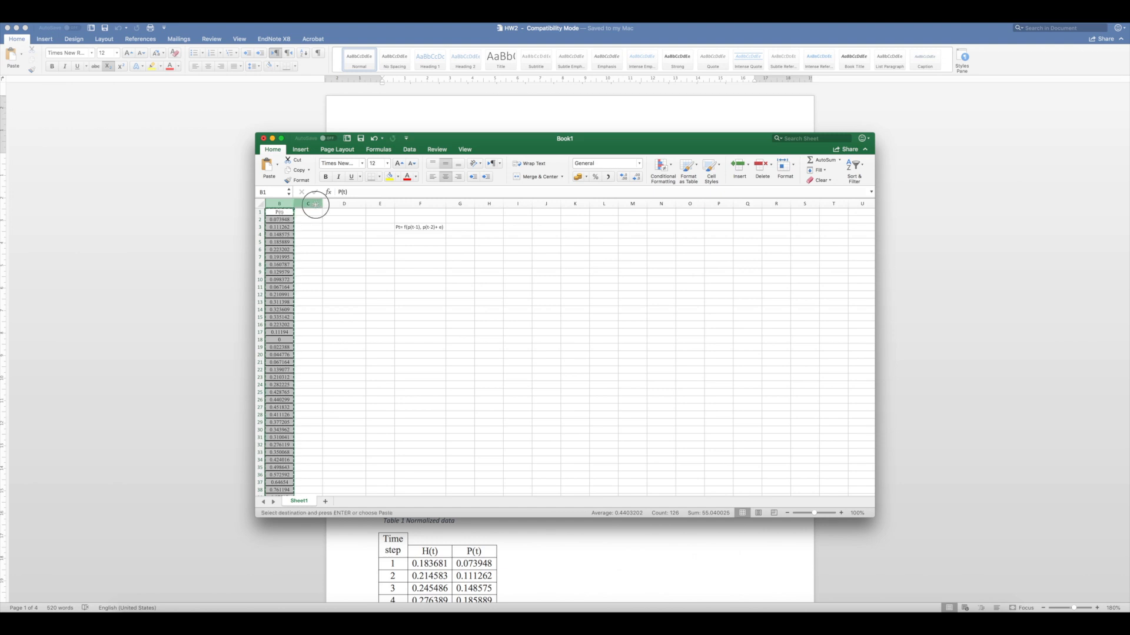
pyautogui.click(316, 205)
pyautogui.press('super+v')
pyautogui.click(344, 204)
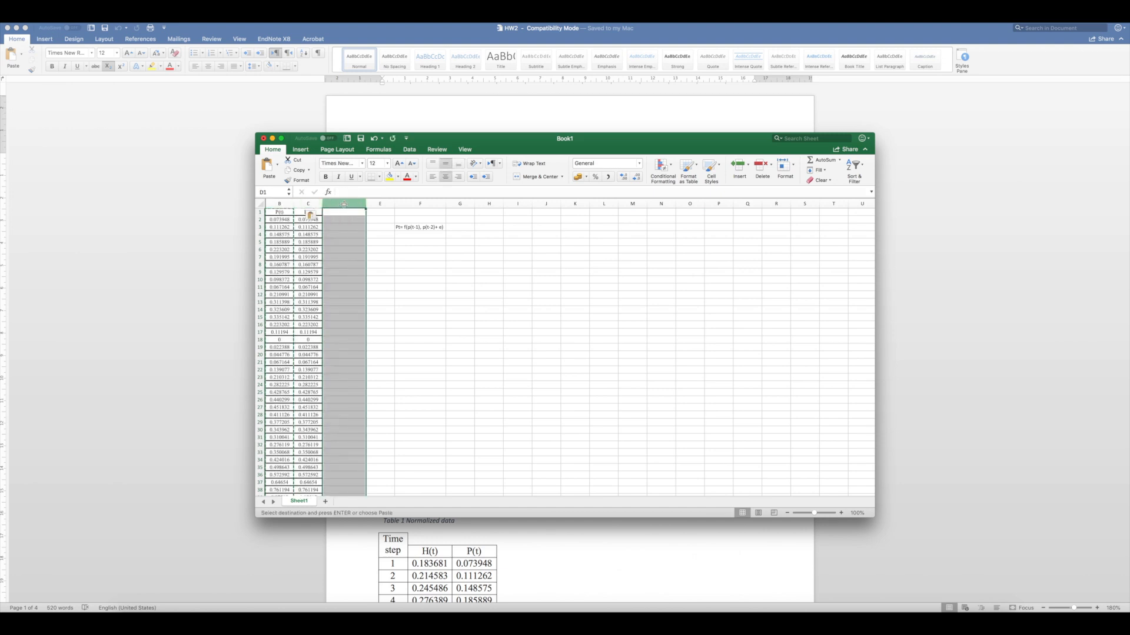
pyautogui.press('super+v')
# Step: Compare cells B2, C3 and D4 to work out how far each copied P(t) column has to shift
pyautogui.click(276, 220)
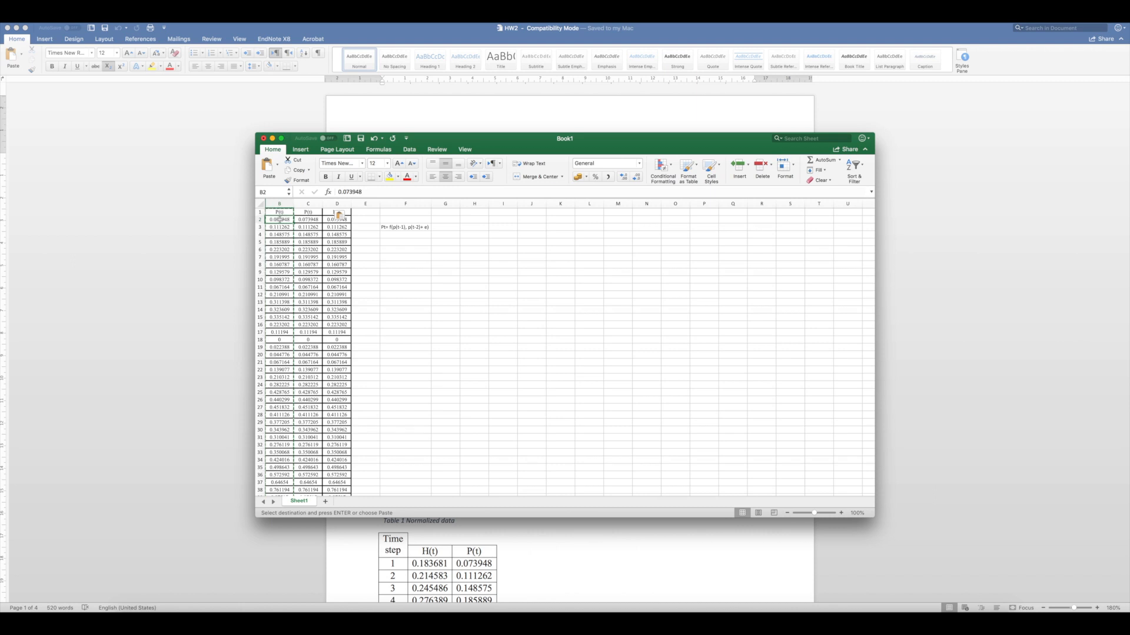
pyautogui.click(312, 229)
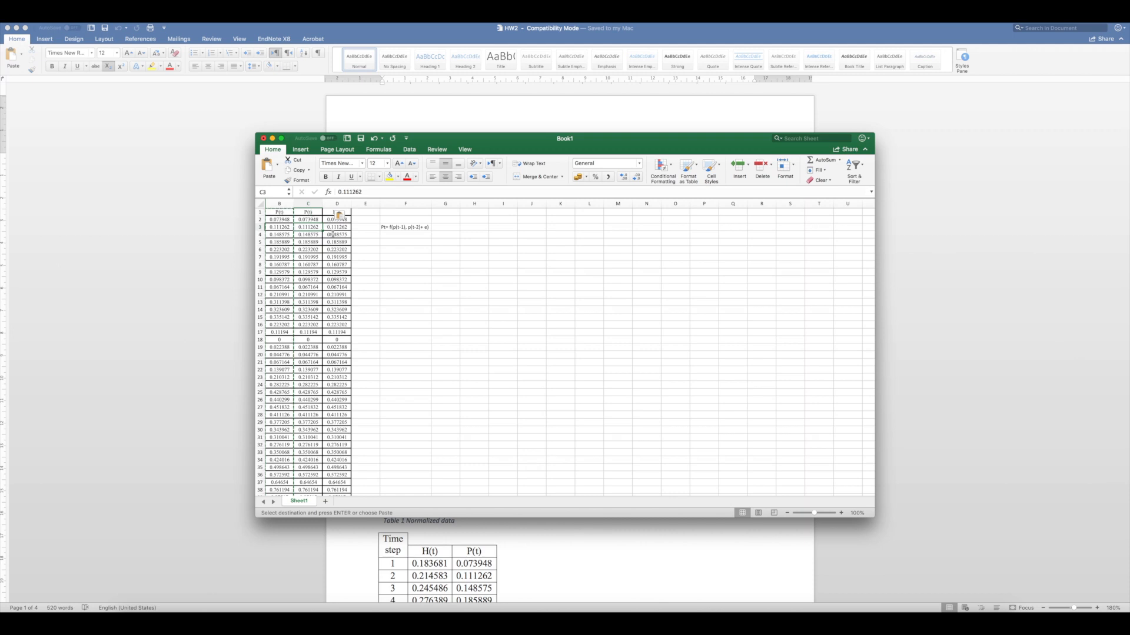
pyautogui.click(338, 234)
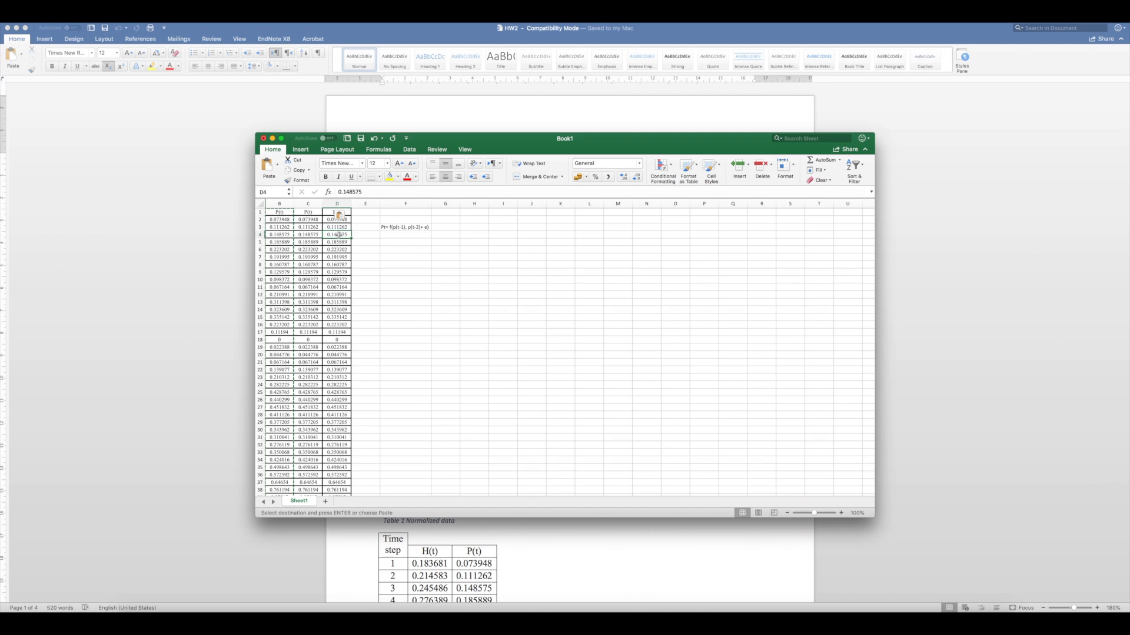
pyautogui.click(308, 204)
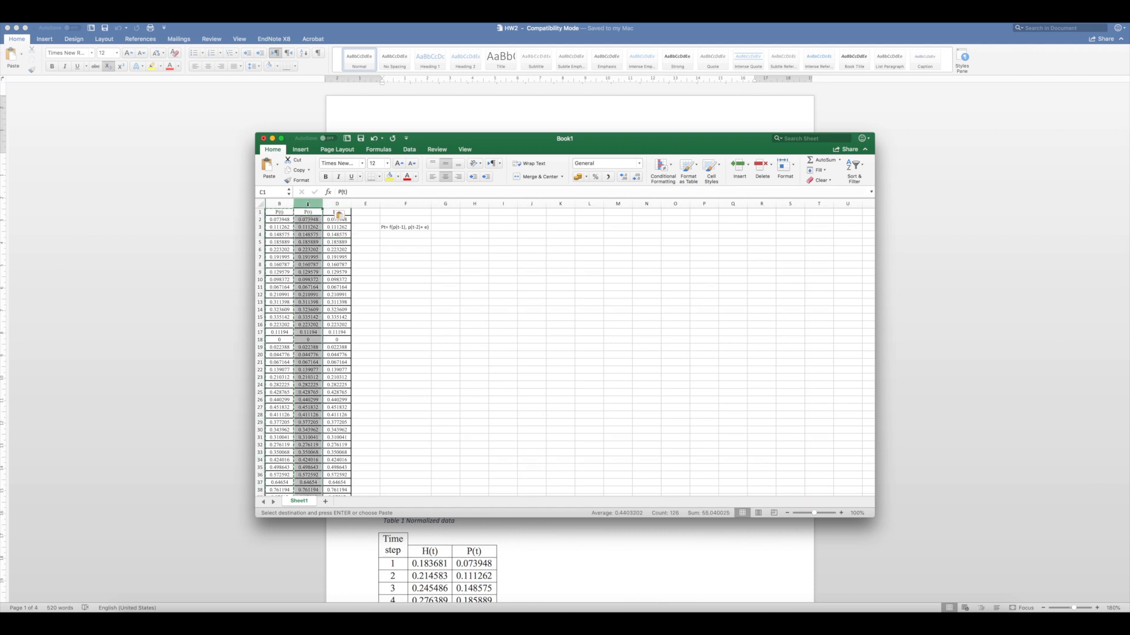
pyautogui.click(352, 204)
pyautogui.click(365, 211)
pyautogui.click(342, 213)
pyautogui.click(335, 235)
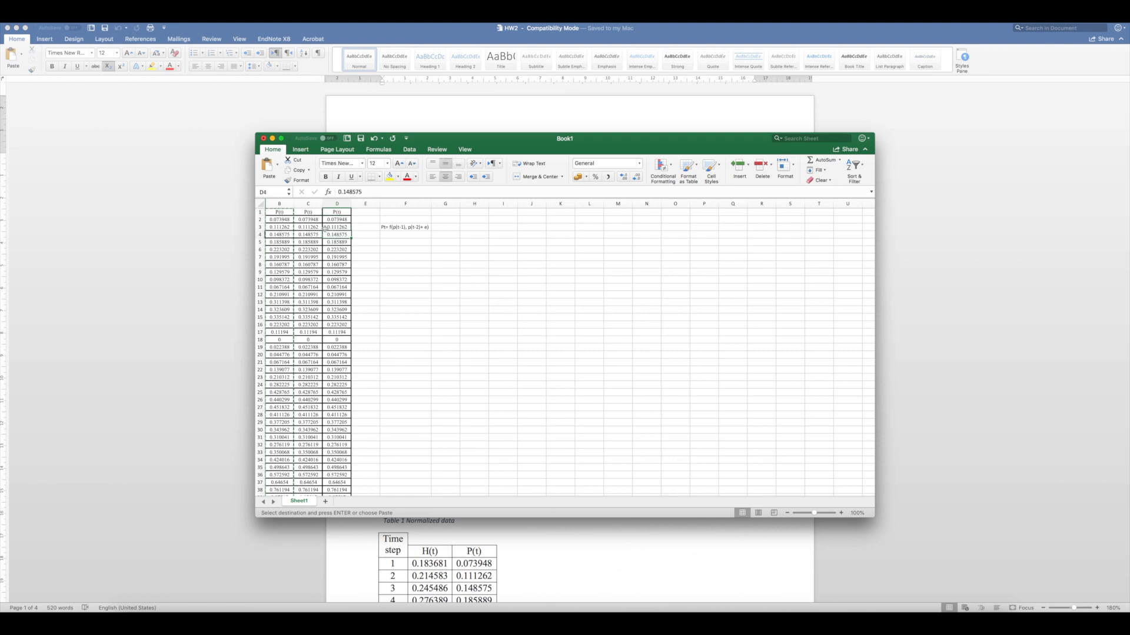
# Step: Delete cells D2 and D3, shifting the rest of column D up
pyautogui.moveTo(336, 219); pyautogui.dragTo(336, 226)
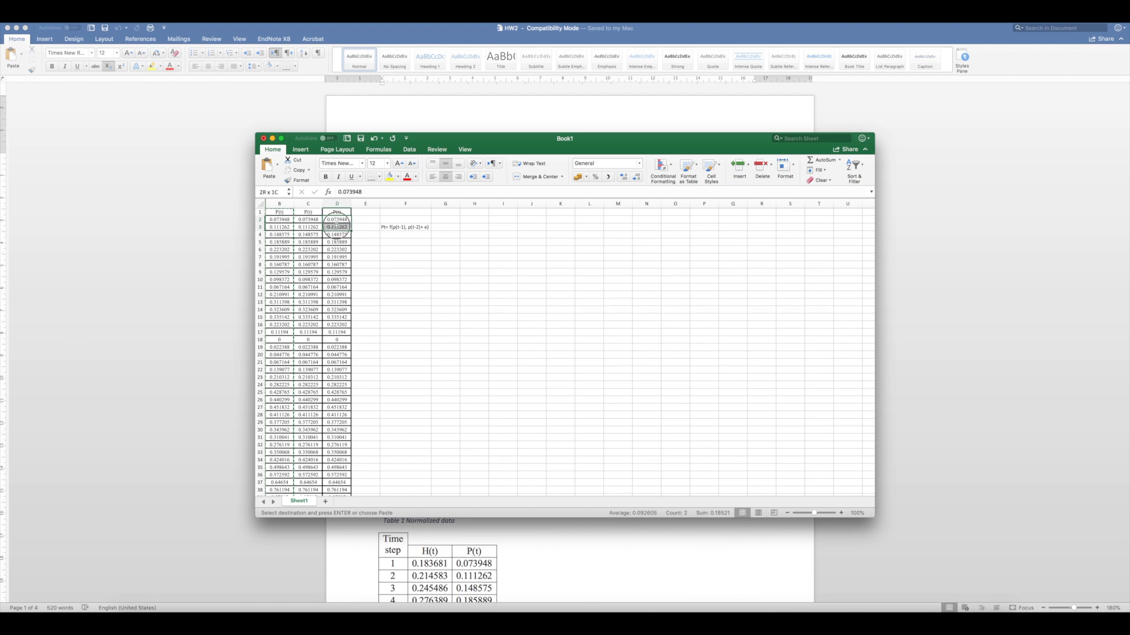
pyautogui.rightClick(340, 219)
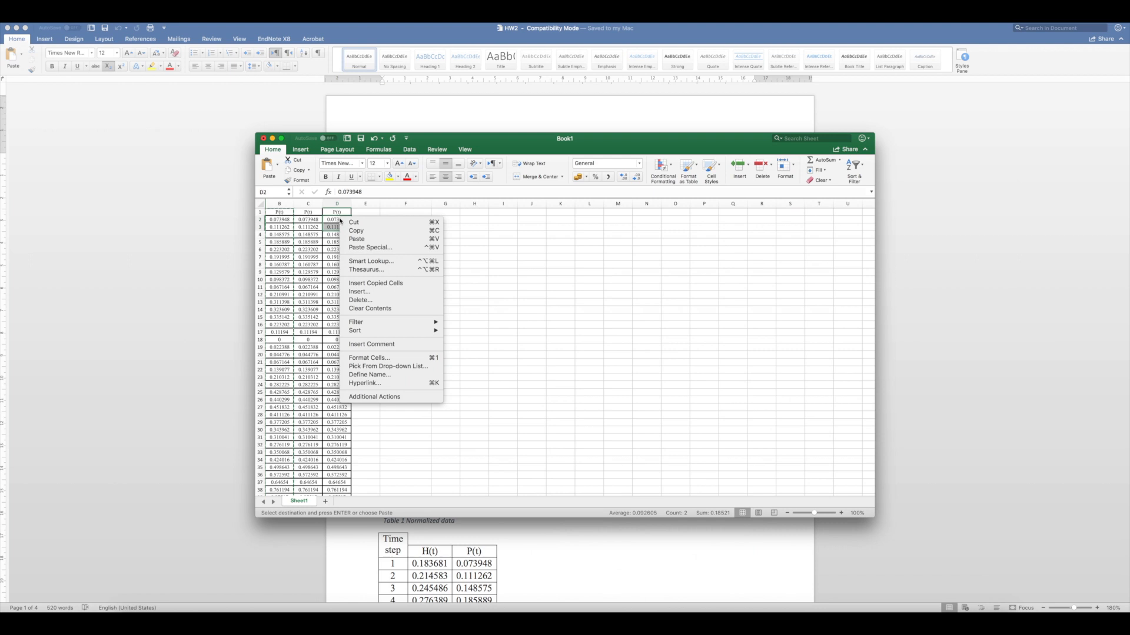
pyautogui.click(368, 302)
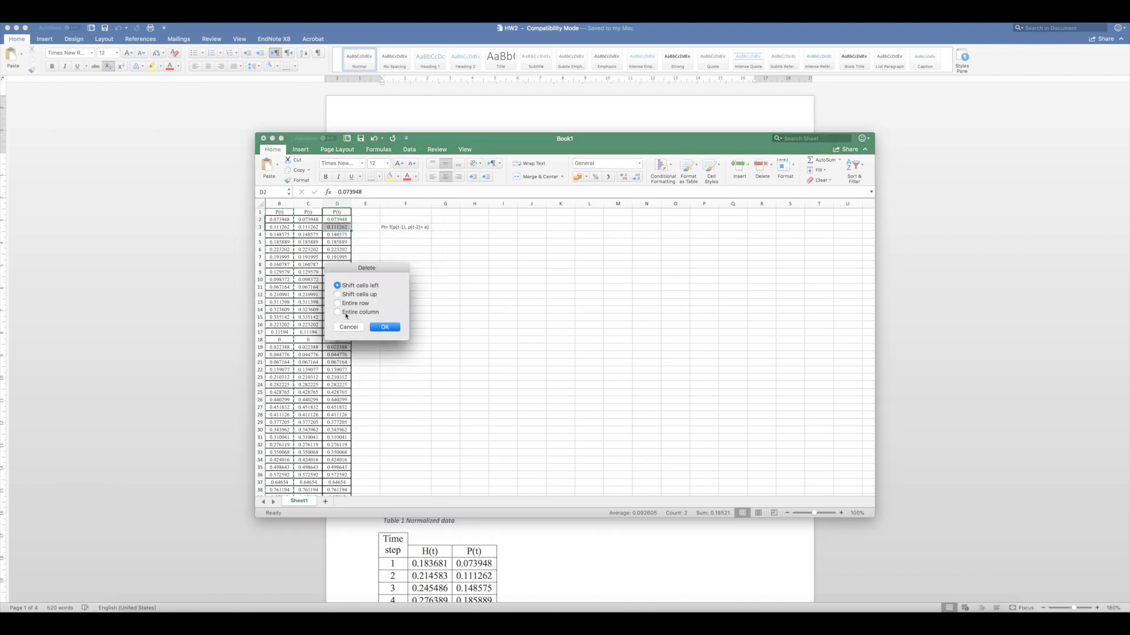
pyautogui.click(350, 297)
pyautogui.click(385, 328)
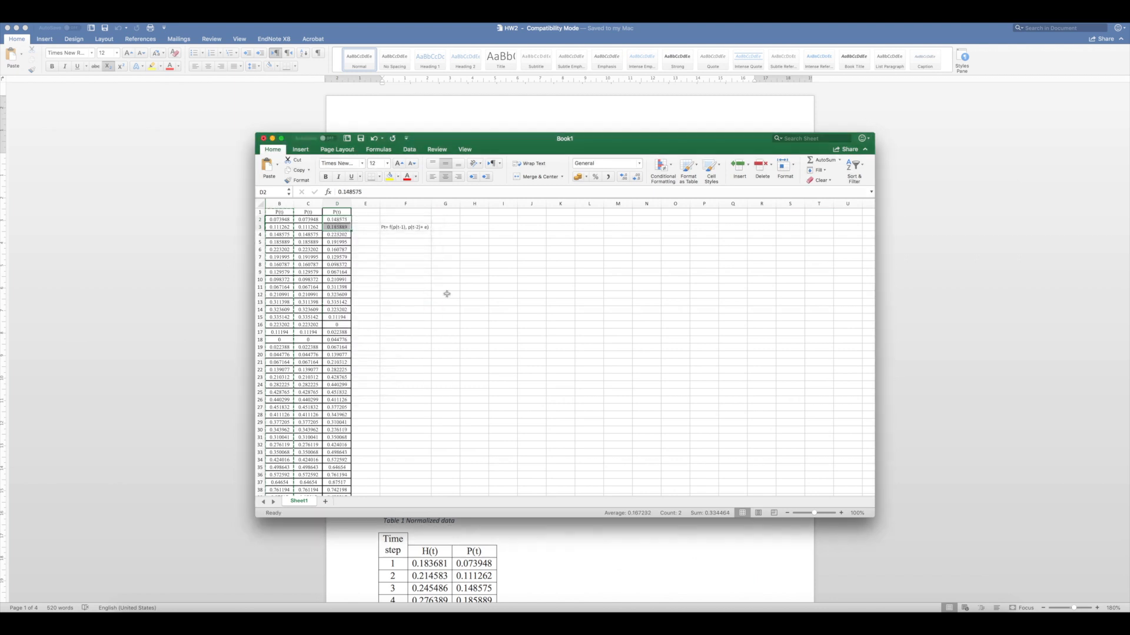
# Step: Delete cell C2, shifting the rest of column C up
pyautogui.click(302, 221)
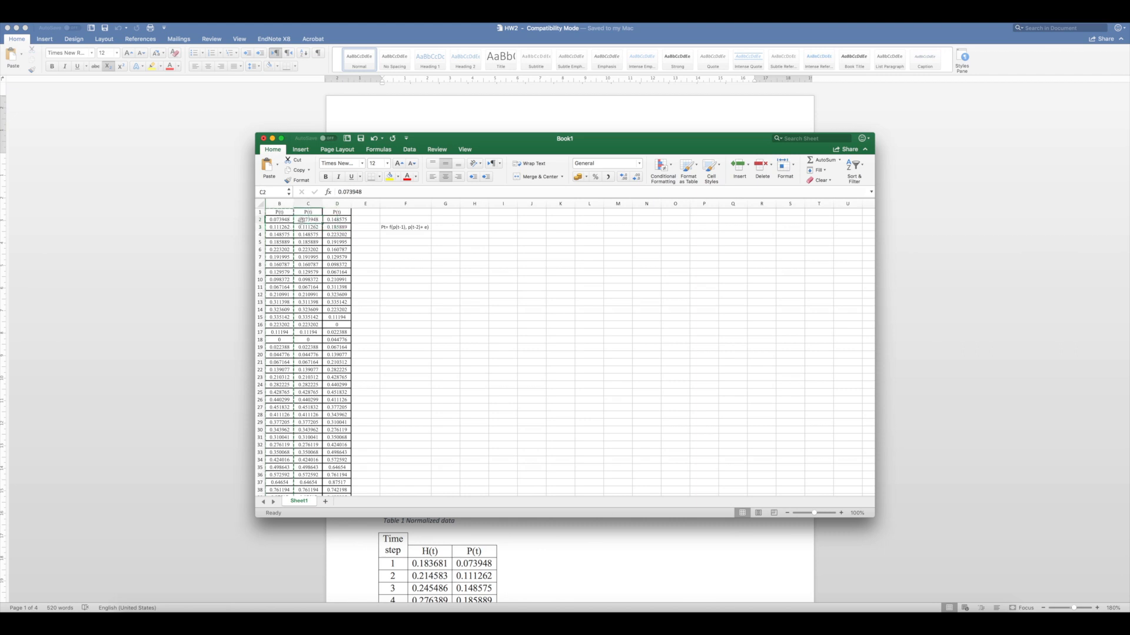
pyautogui.rightClick(302, 222)
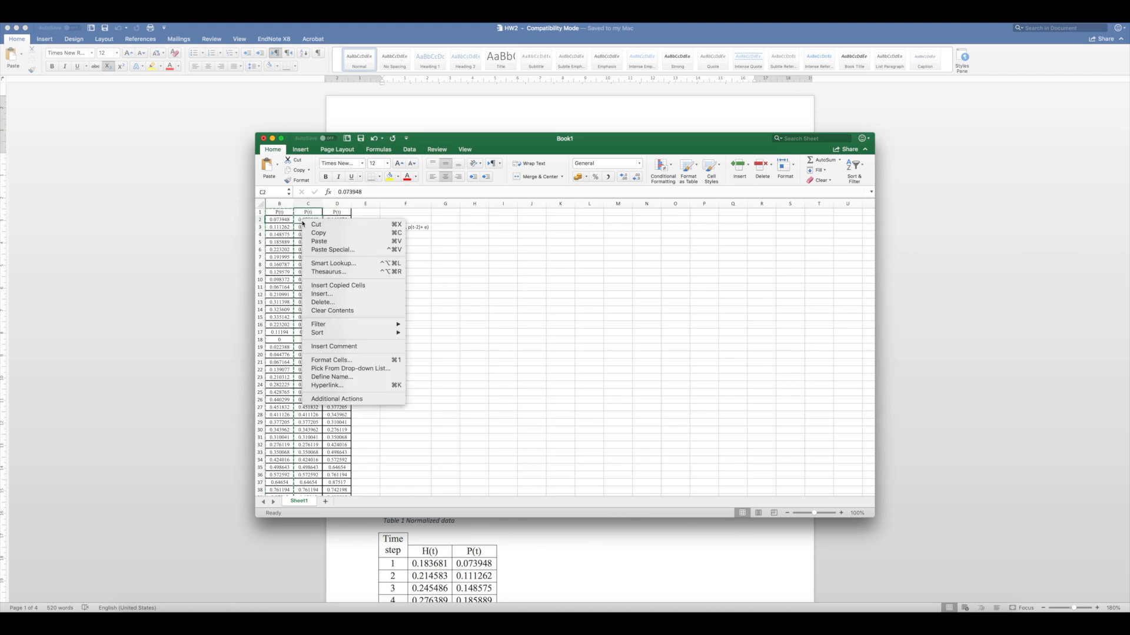
pyautogui.click(328, 302)
pyautogui.click(347, 328)
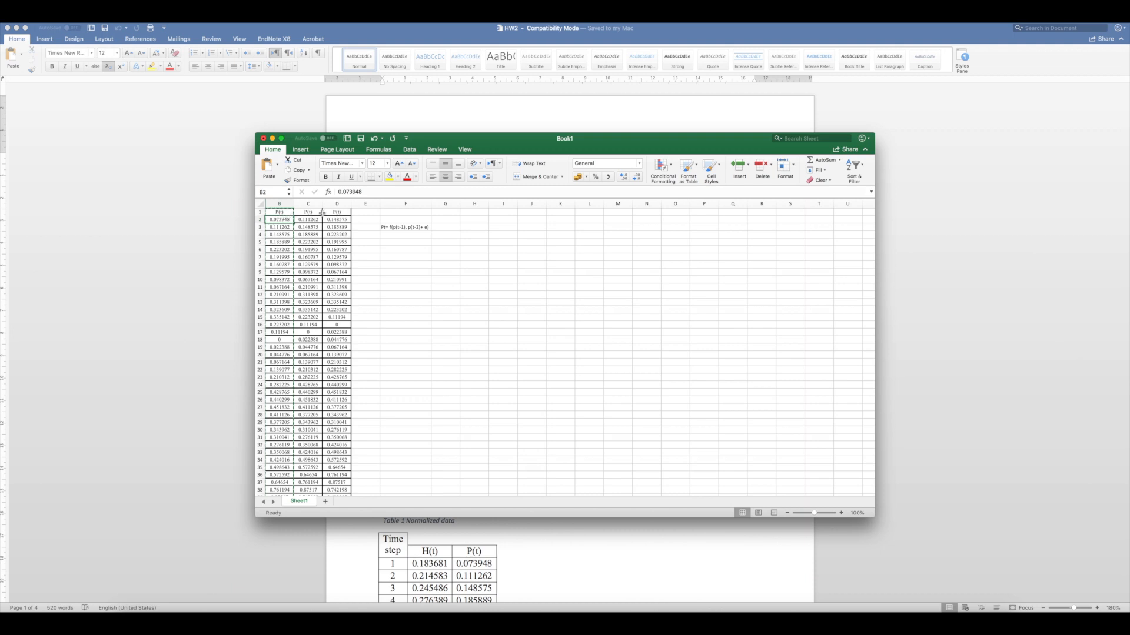
# Step: Rename the header in C1 to P(t-1) and the header in B1 to P(t-2)
pyautogui.doubleClick(310, 212)
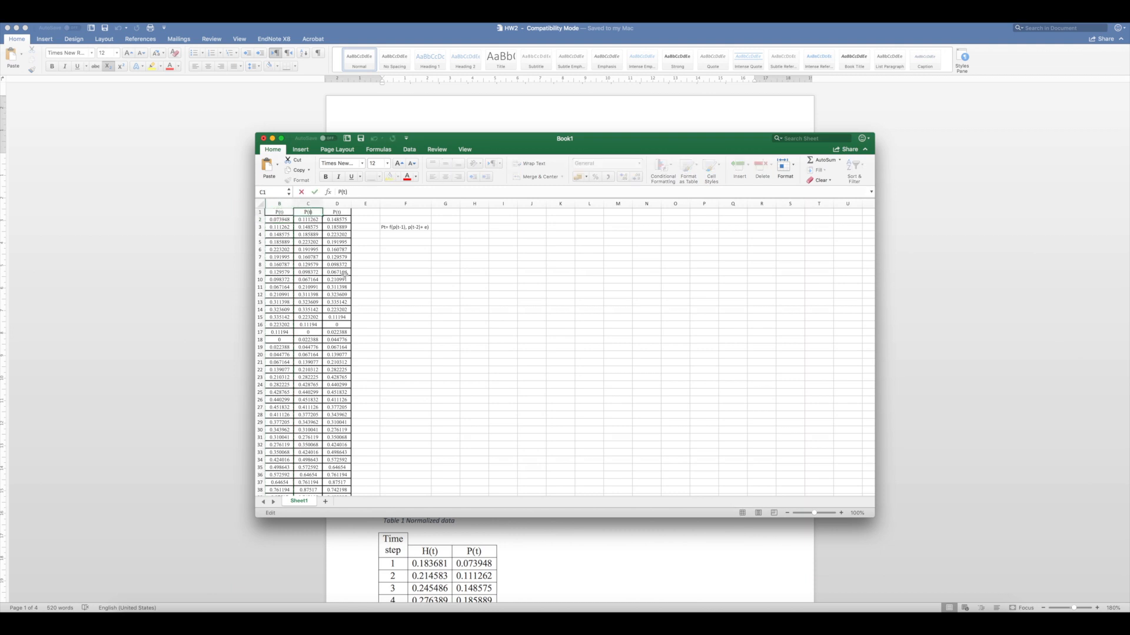
pyautogui.write('-1')
pyautogui.press('Return')
pyautogui.doubleClick(283, 213)
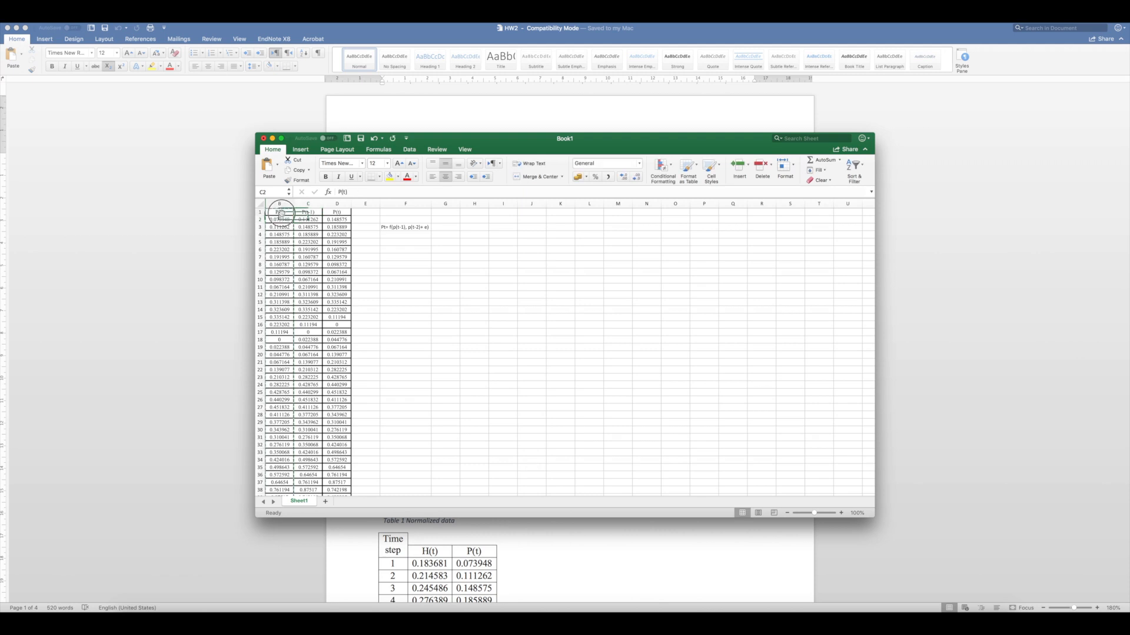
pyautogui.write('-2')
pyautogui.press('Return')
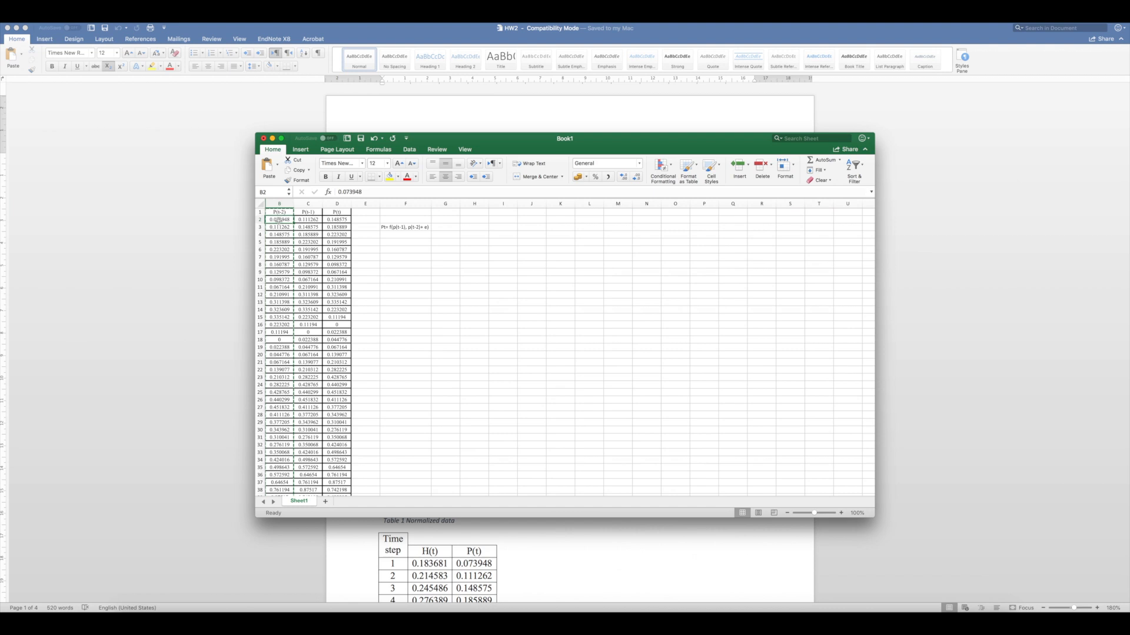
pyautogui.press('Escape')
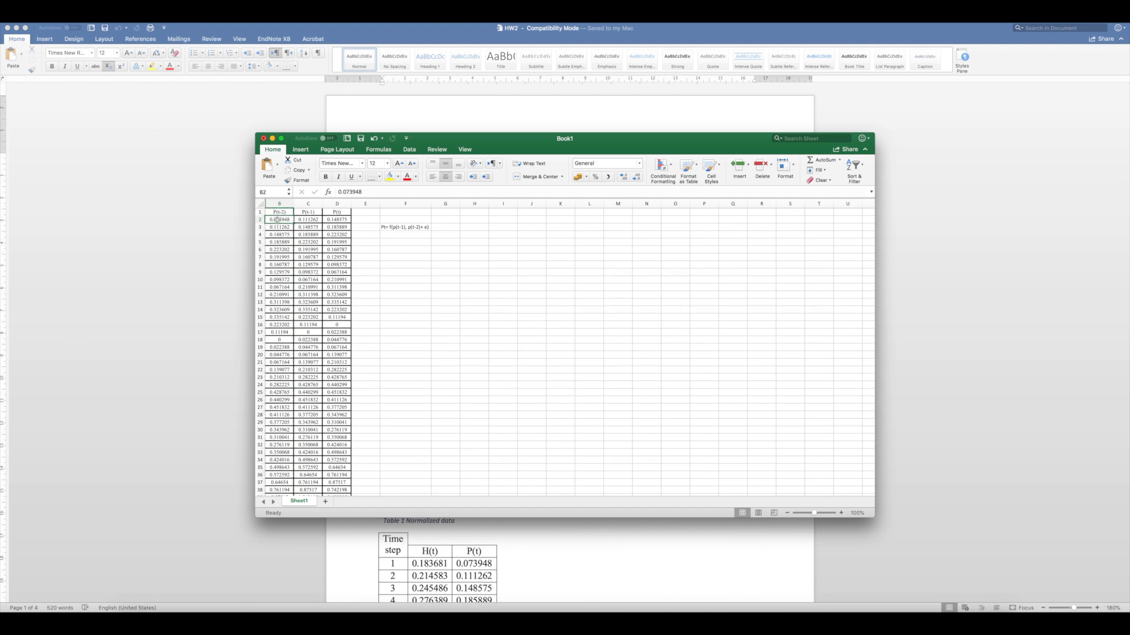
# Step: Check the first rows of the P(t-2), P(t-1) and P(t) columns against the consecutive values in B2 to B4
pyautogui.click(308, 204)
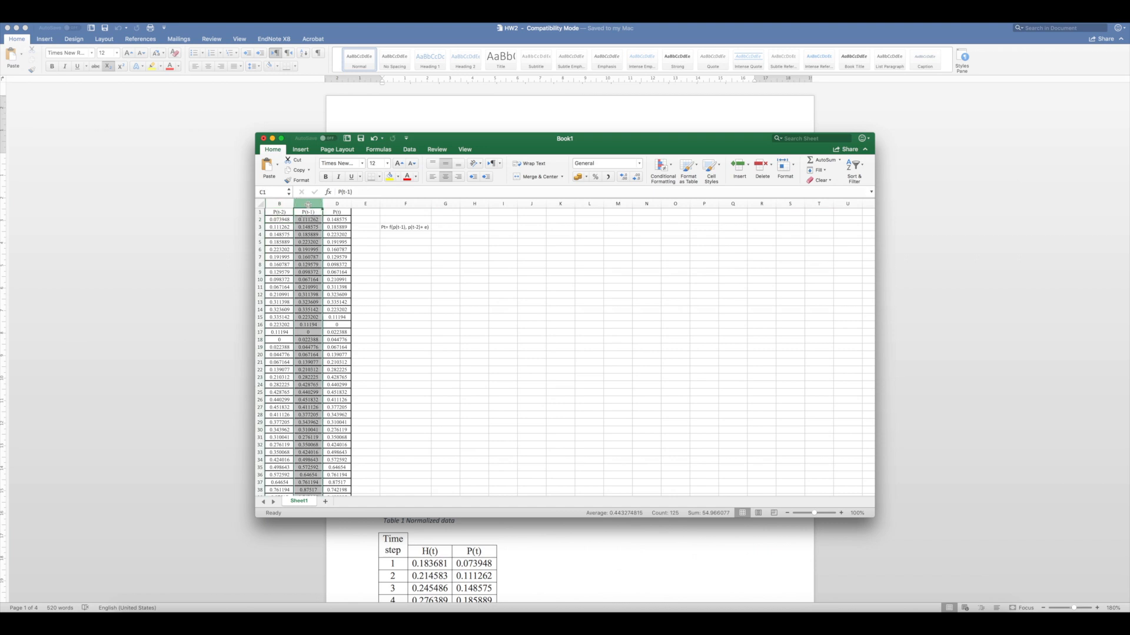
pyautogui.click(274, 219)
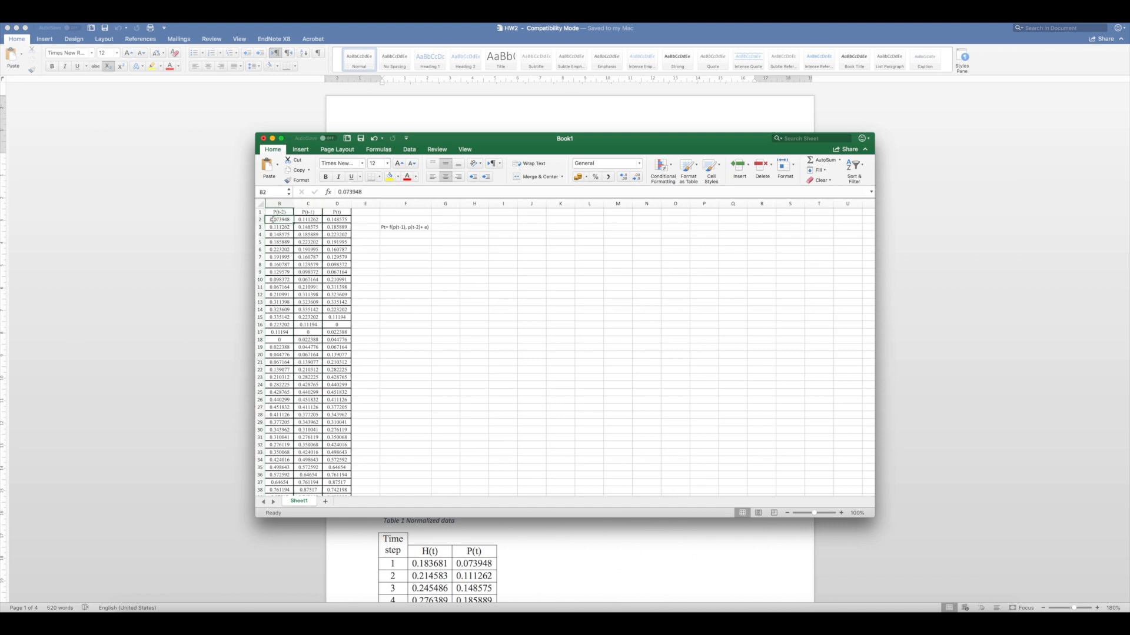
pyautogui.press('Down')
pyautogui.press('Down')
pyautogui.keyDown('shift'); pyautogui.click(278, 219); pyautogui.keyUp('shift')
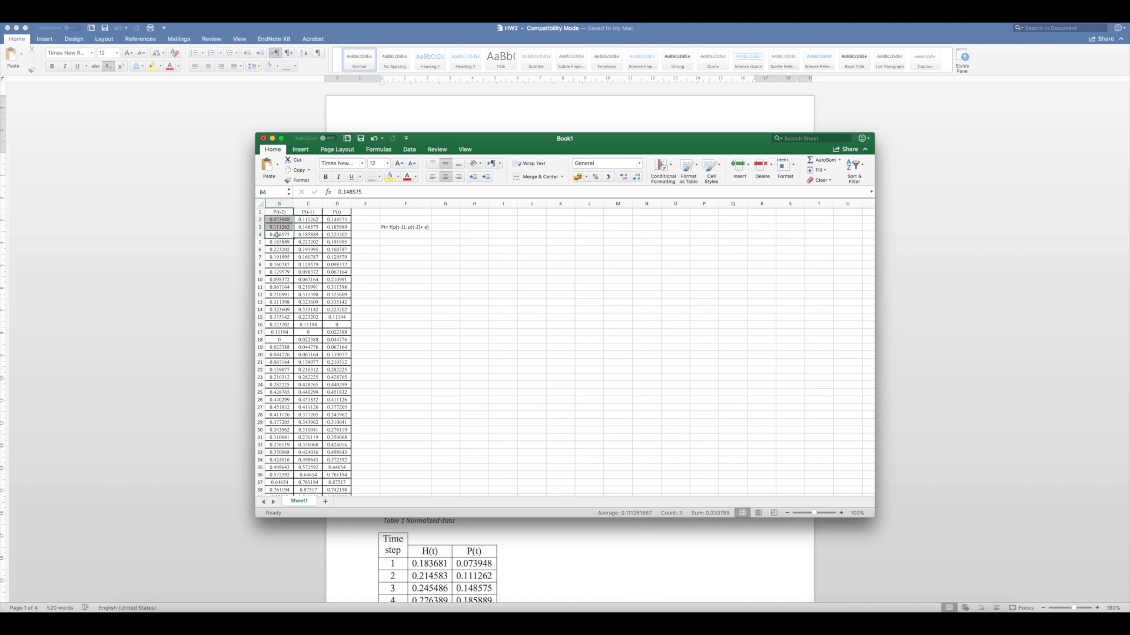
pyautogui.click(332, 219)
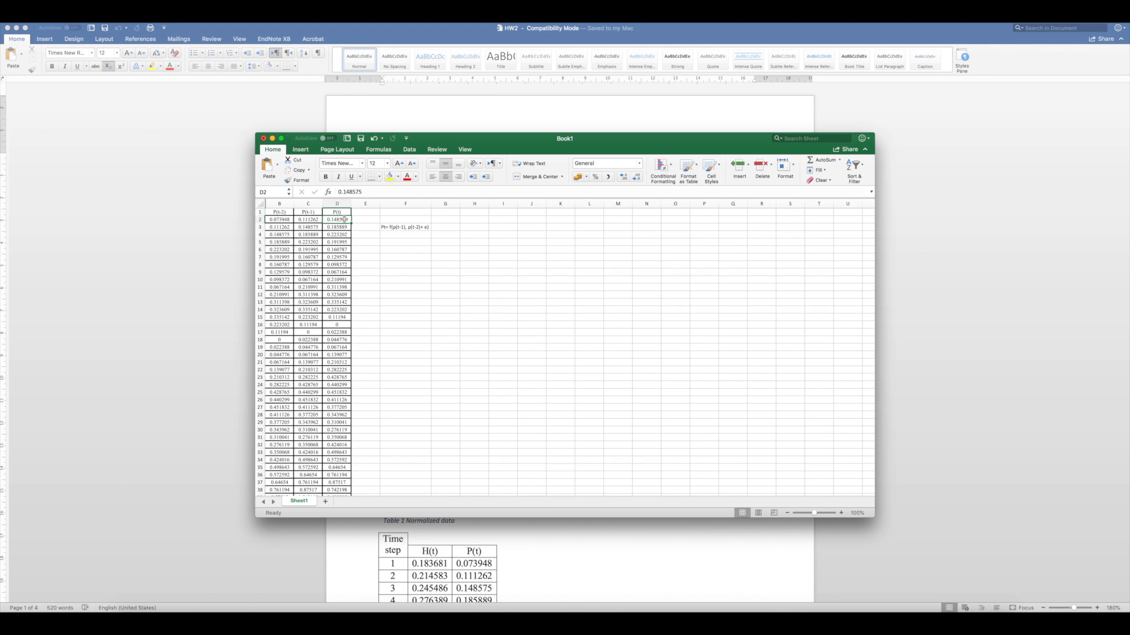
pyautogui.click(316, 220)
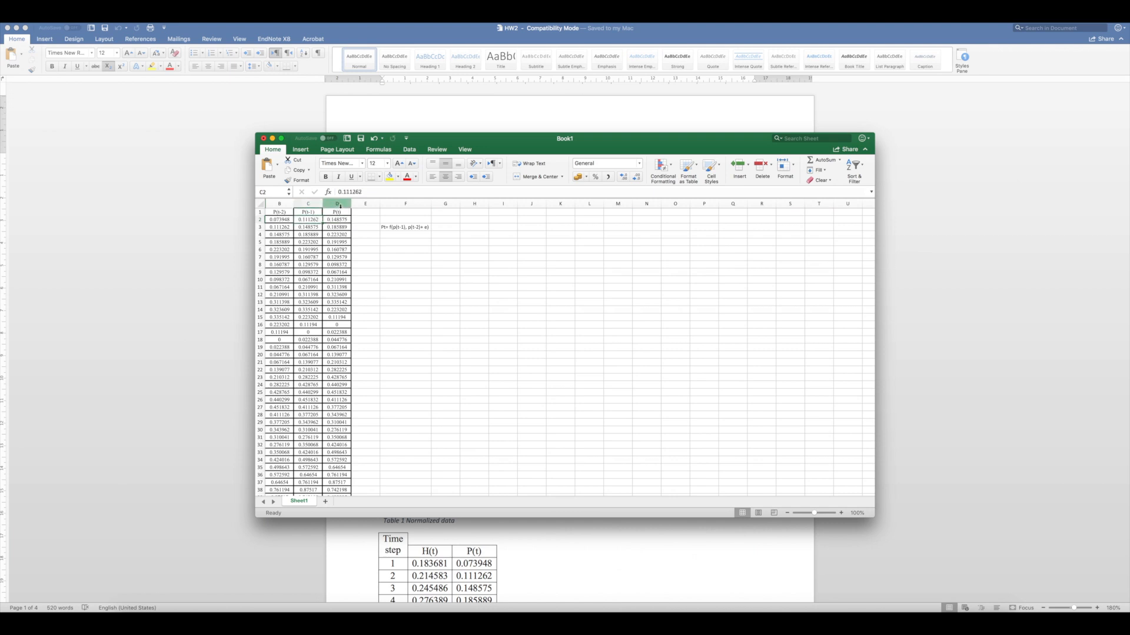
pyautogui.click(339, 204)
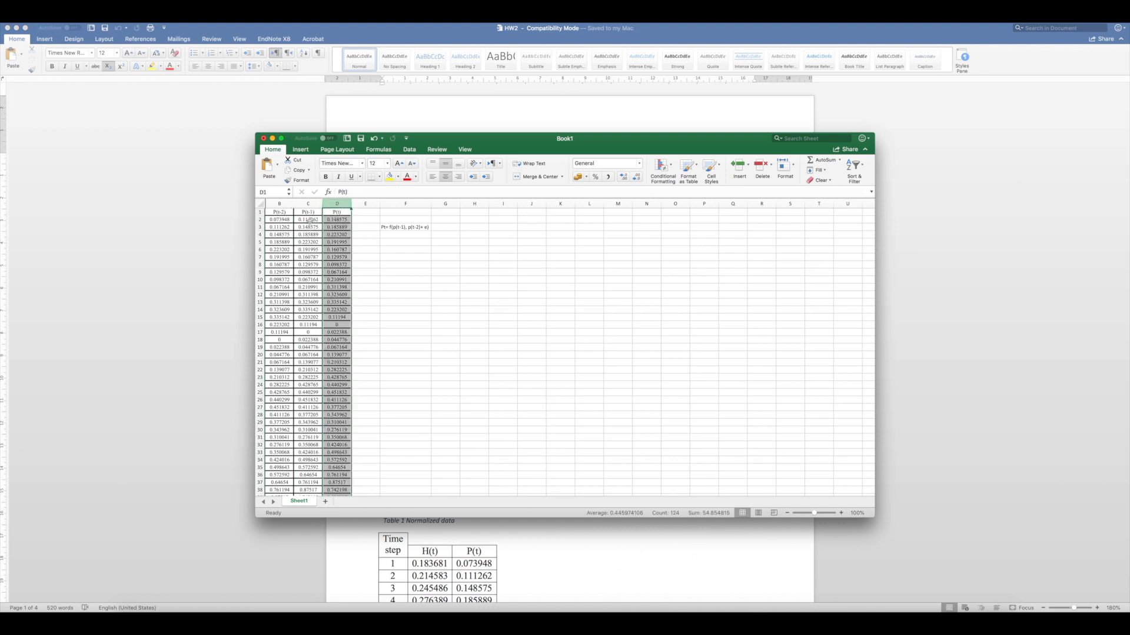
pyautogui.click(309, 220)
pyautogui.click(339, 220)
pyautogui.click(316, 221)
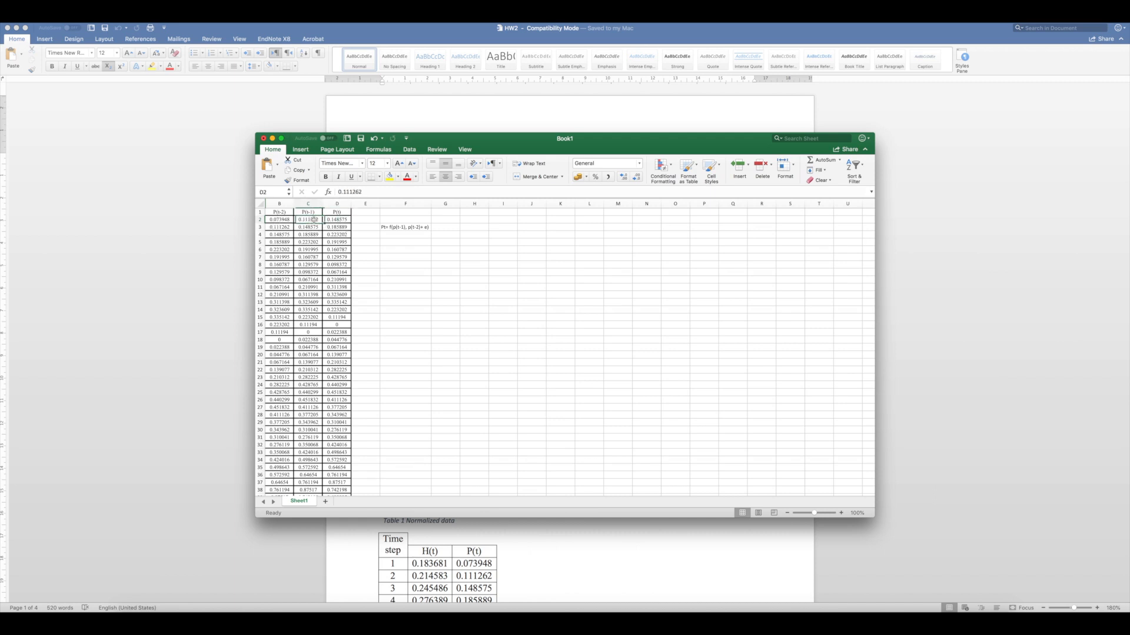
pyautogui.click(280, 227)
pyautogui.click(278, 233)
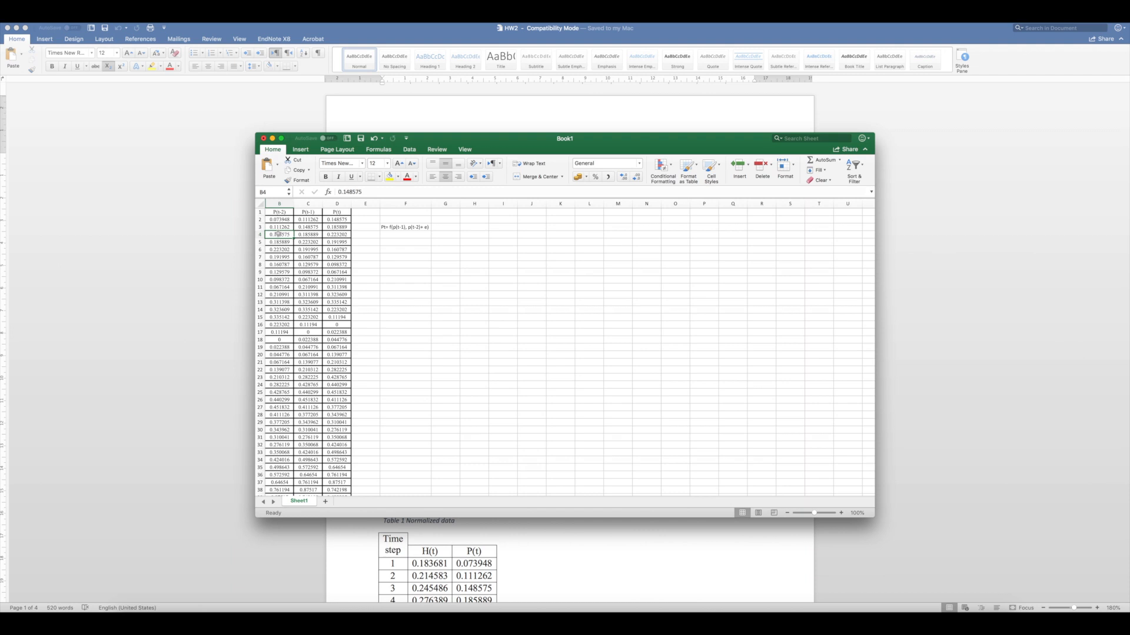
pyautogui.scroll(-1, 278, 233)
pyautogui.scroll(1, 278, 234)
pyautogui.moveTo(363, 219); pyautogui.dragTo(366, 235)
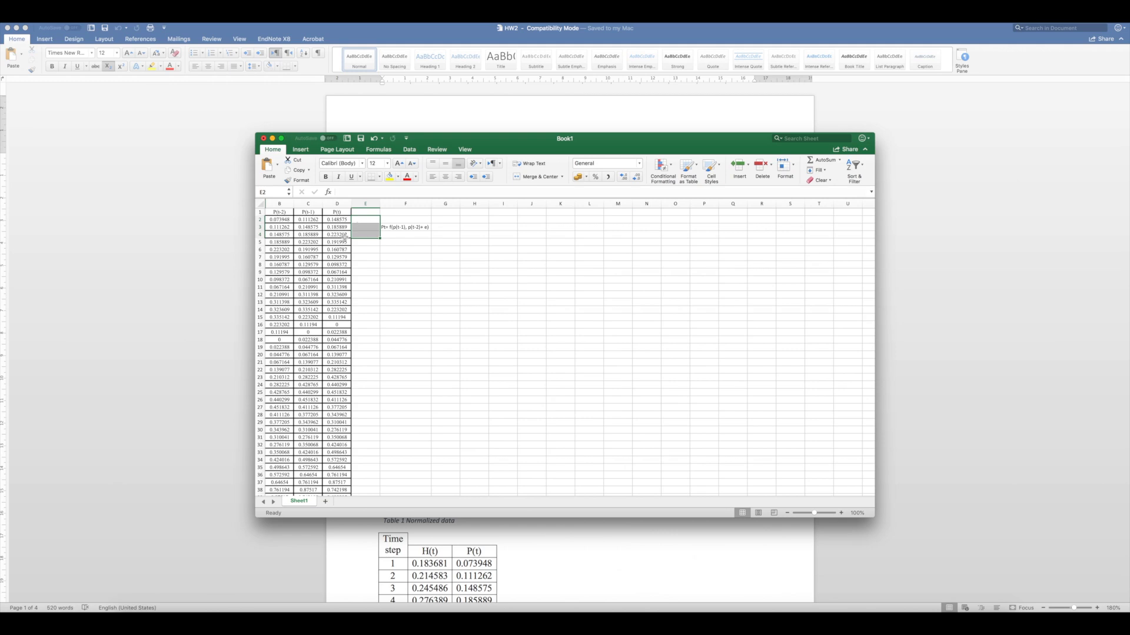
# Step: Inspect the uneven ends of the three lagged columns in rows 124 to 126
pyautogui.scroll(-20, 345, 237)
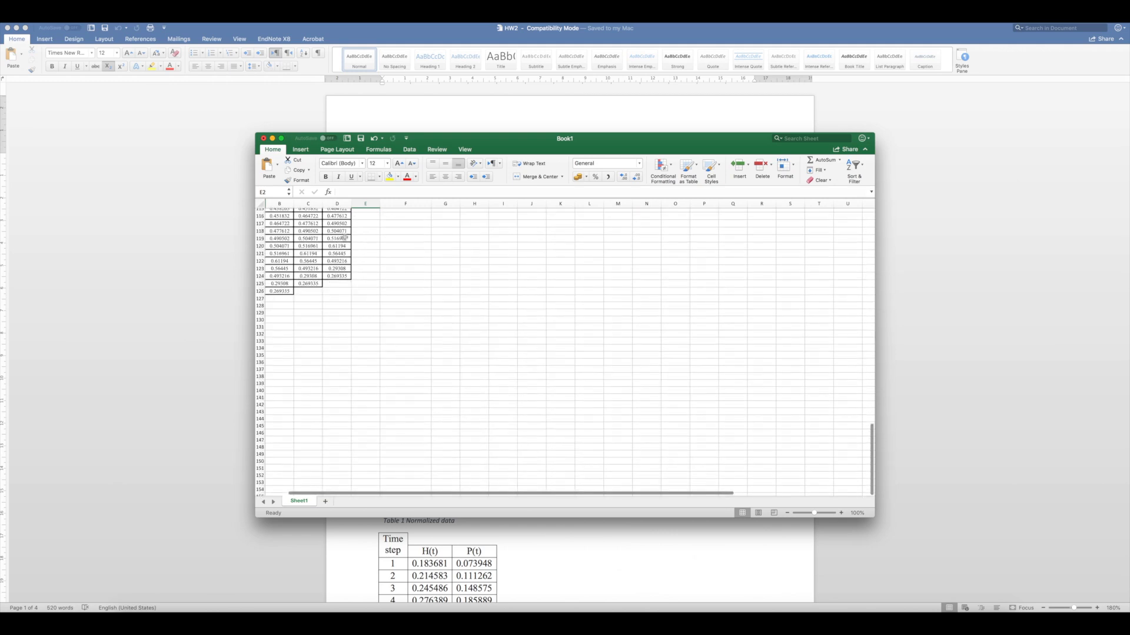
pyautogui.moveTo(290, 291); pyautogui.dragTo(272, 282)
pyautogui.click(281, 276)
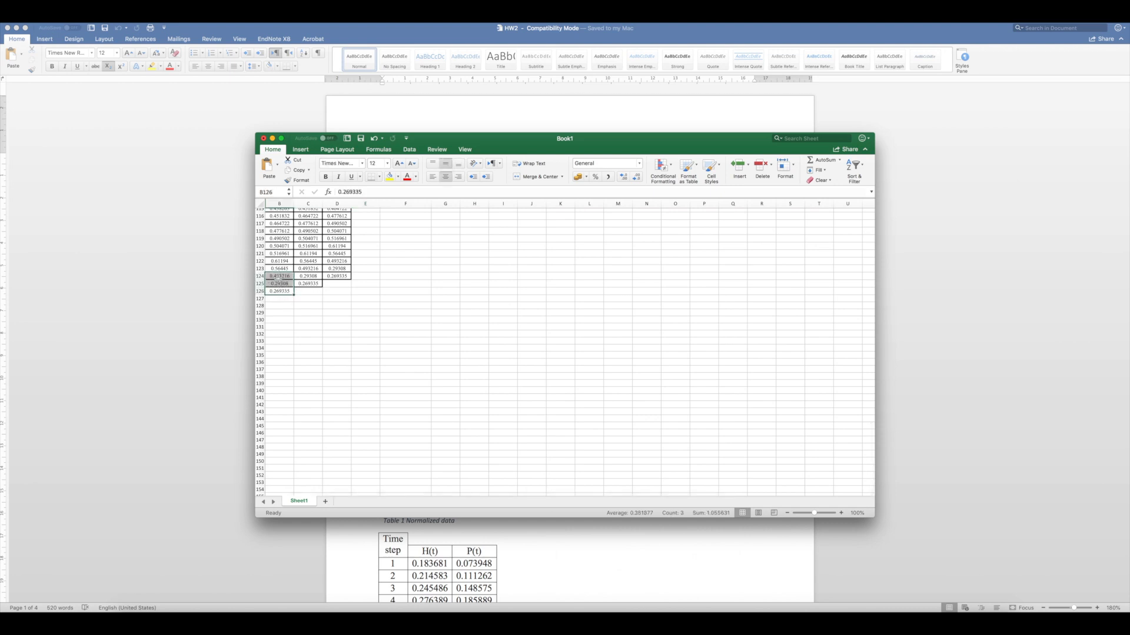
pyautogui.moveTo(282, 277); pyautogui.dragTo(333, 290)
pyautogui.scroll(20, 333, 291)
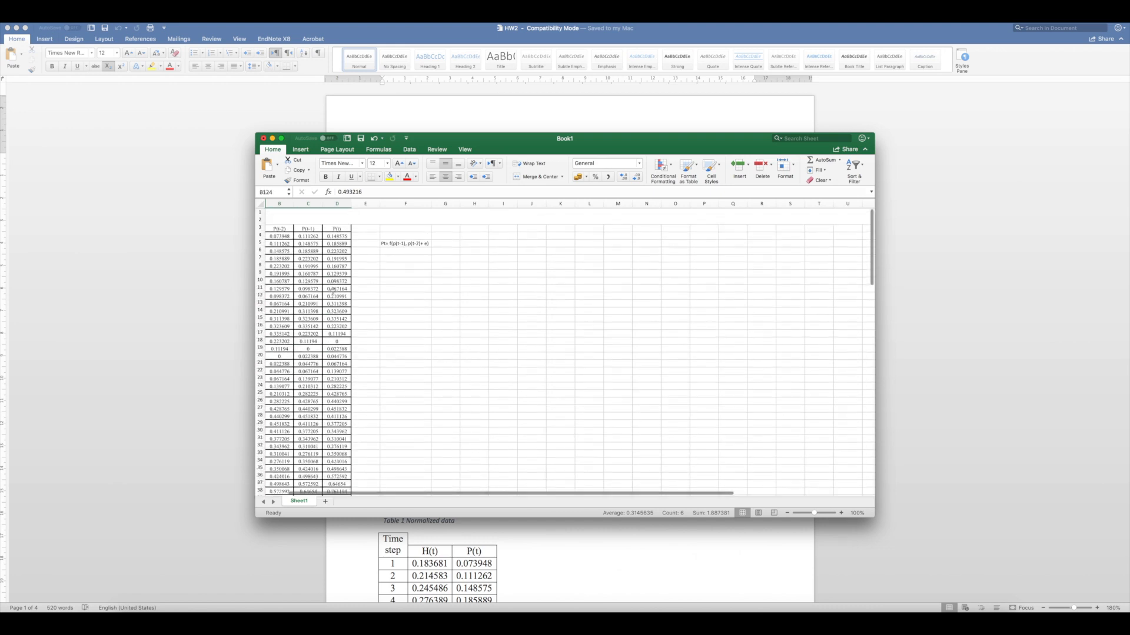
# Step: Trace the zero value diagonally through B18, C17 and D16 to verify the one-step and two-step lags
pyautogui.click(339, 217)
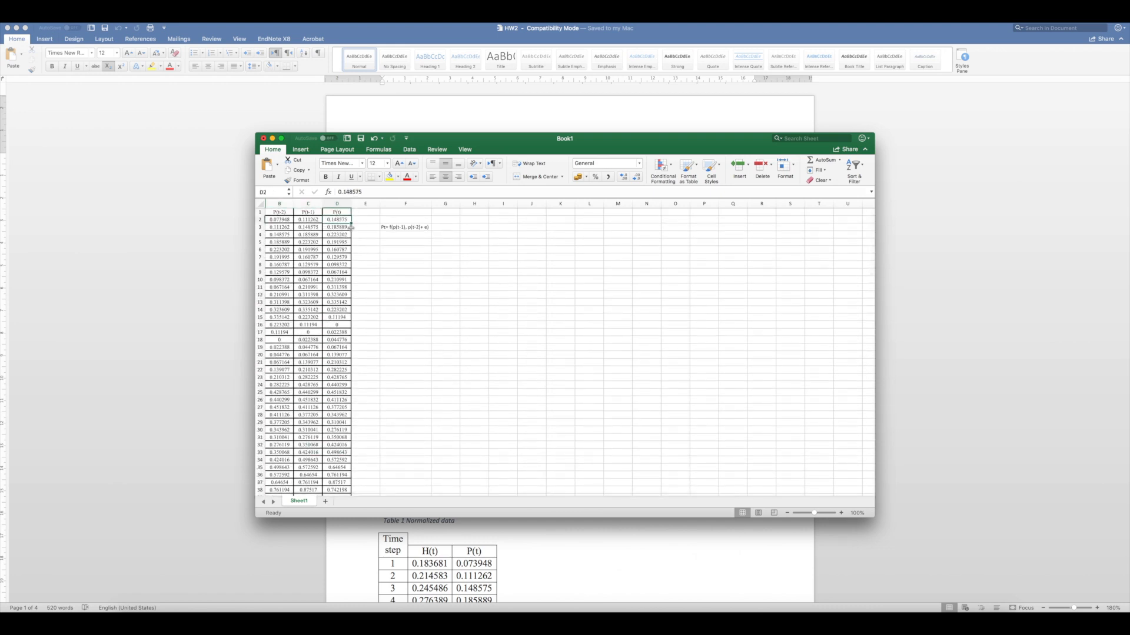
pyautogui.click(364, 220)
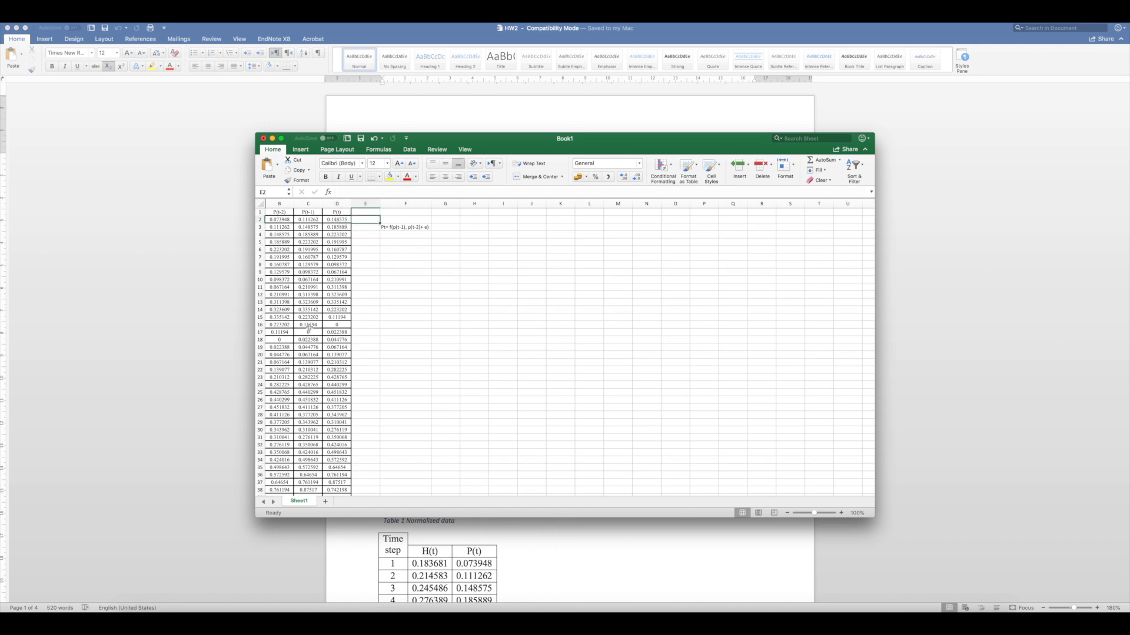
pyautogui.click(288, 339)
pyautogui.click(303, 333)
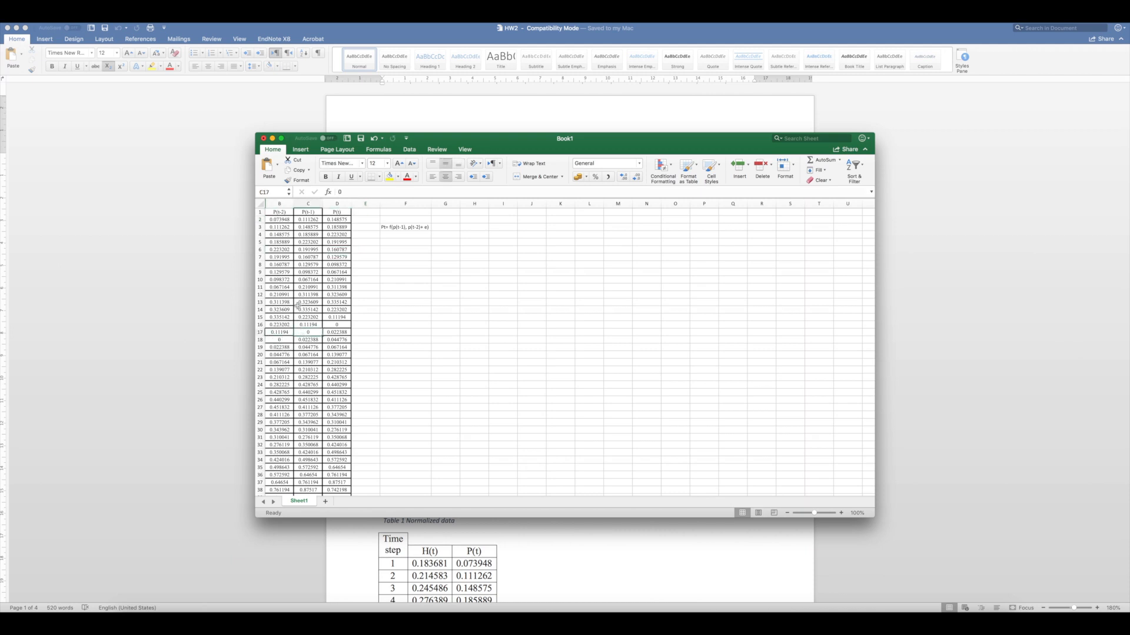
pyautogui.click(275, 220)
pyautogui.click(275, 341)
pyautogui.click(303, 325)
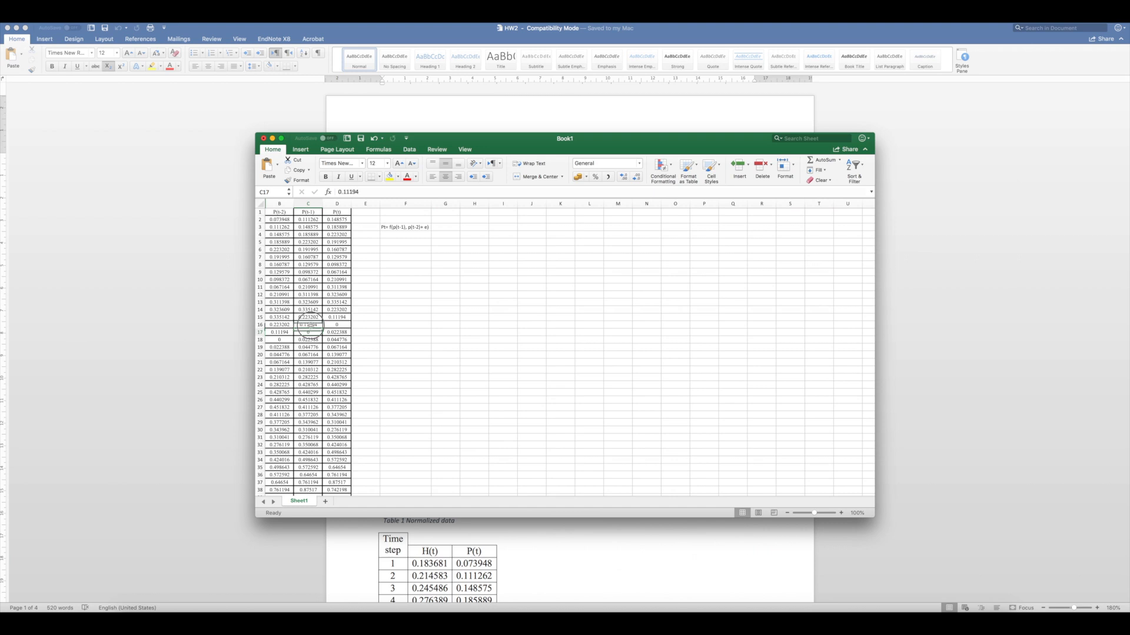
# Step: Label cell E18 as pt, beside the zero in the P(t-2) column
pyautogui.click(272, 324)
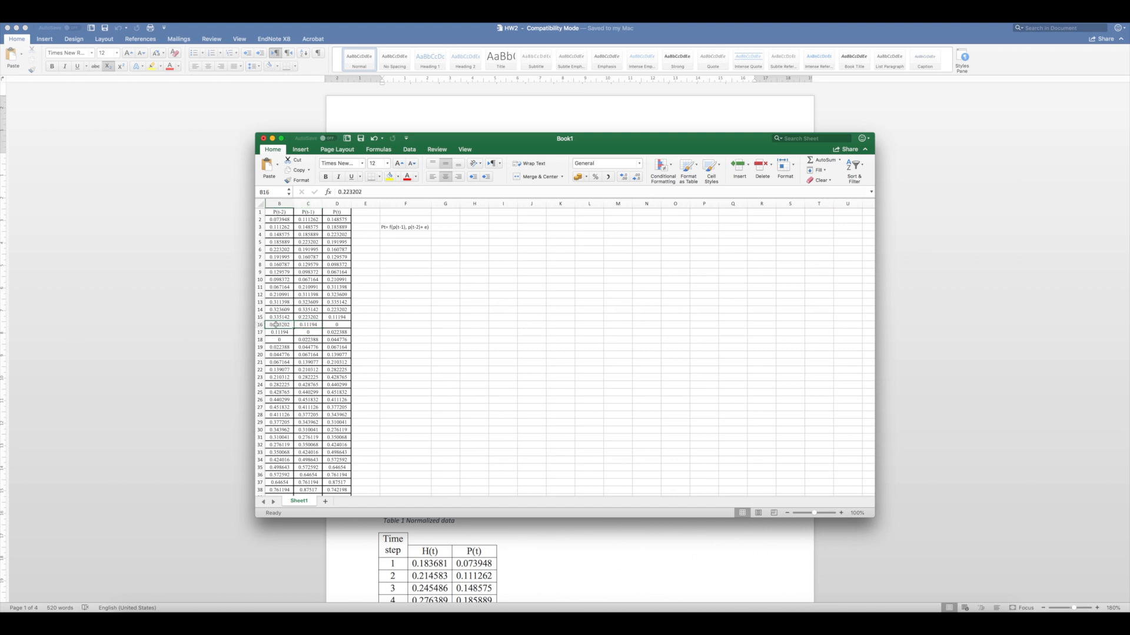
pyautogui.click(273, 340)
pyautogui.click(369, 341)
pyautogui.write('pt')
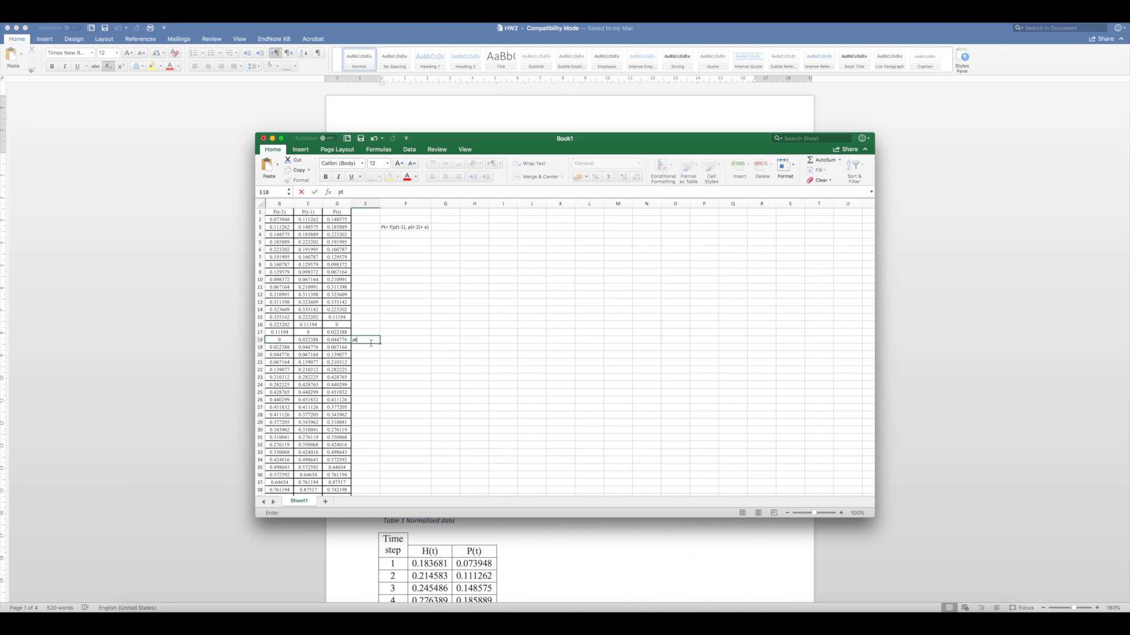
pyautogui.press('Return')
pyautogui.click(367, 340)
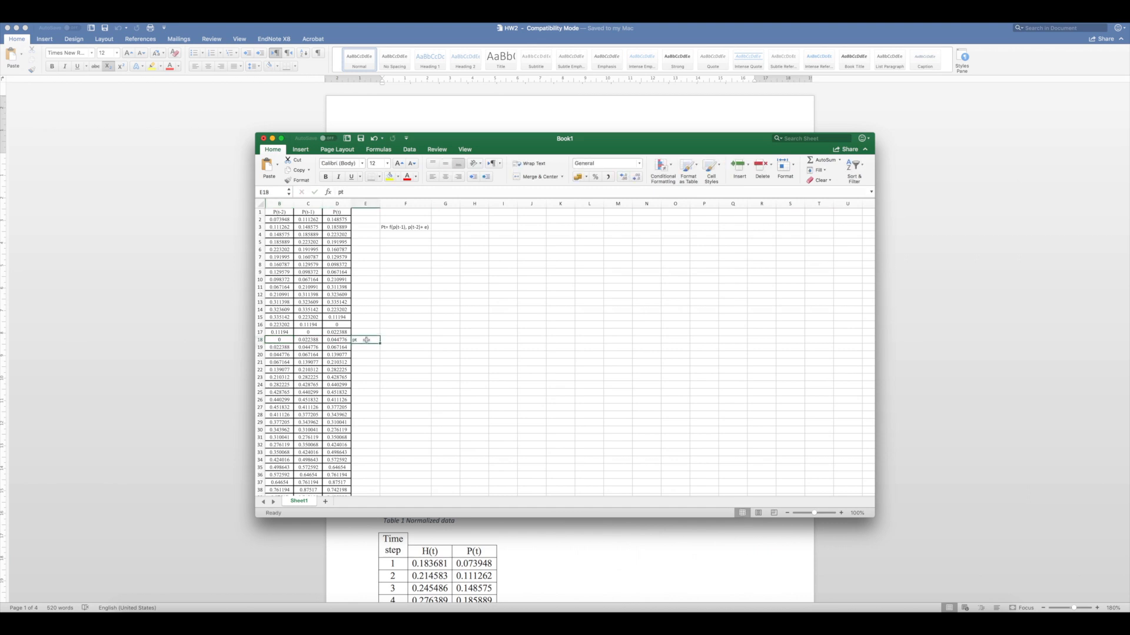
# Step: Compare the consecutive P(t-2) values in B16:B18 with C16:C17 and with the values across B16:D16
pyautogui.click(278, 325)
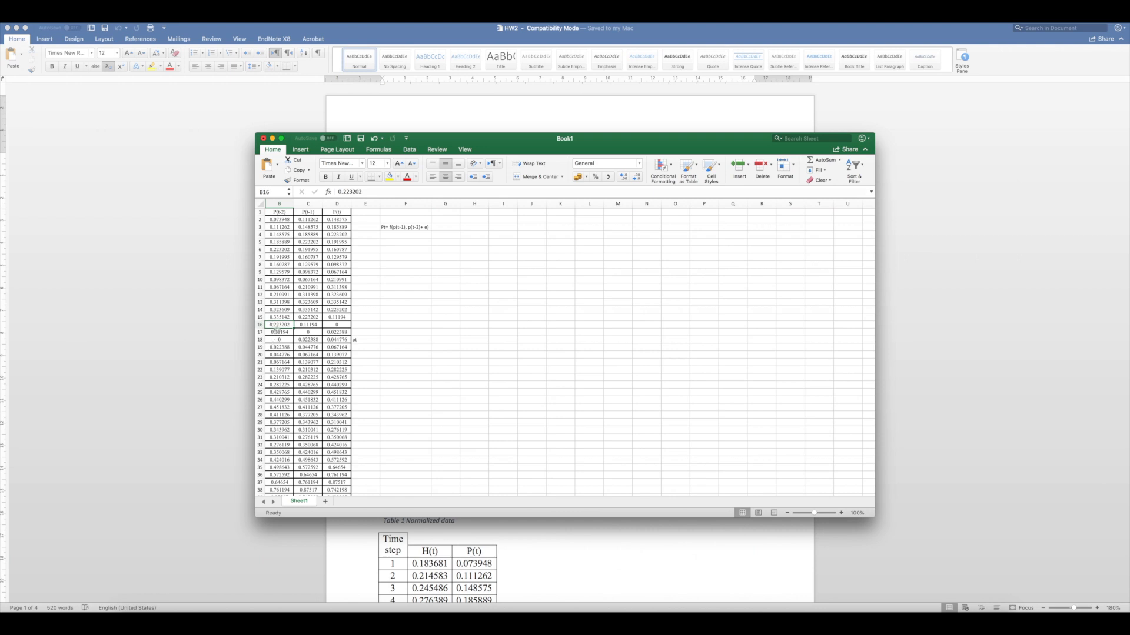
pyautogui.click(275, 333)
pyautogui.click(279, 340)
pyautogui.moveTo(277, 325); pyautogui.dragTo(271, 339)
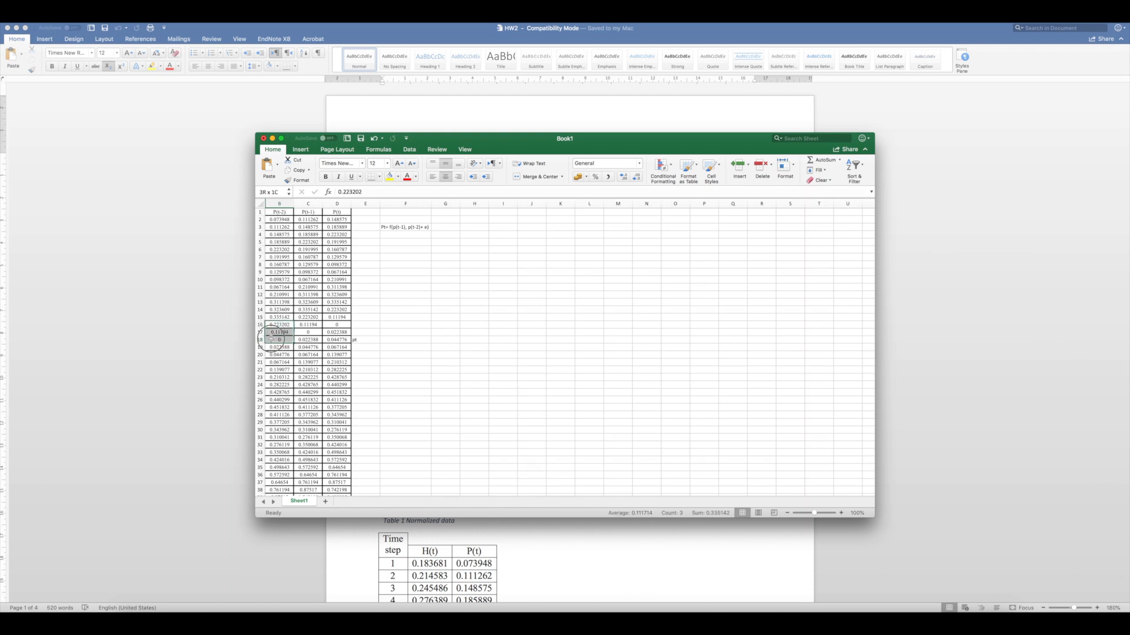
pyautogui.click(305, 333)
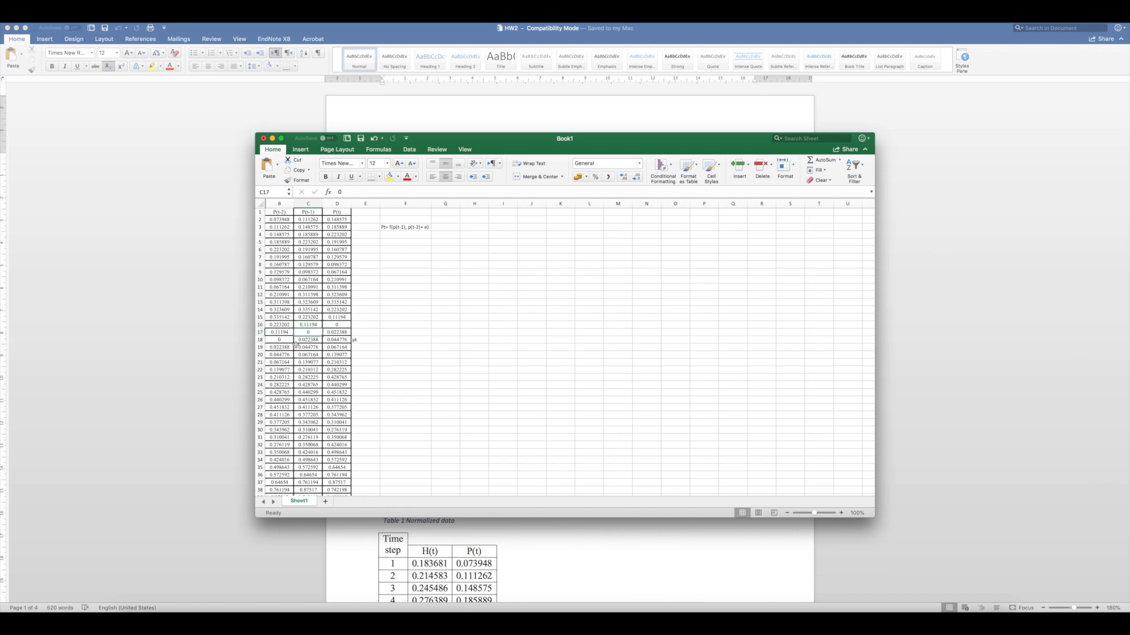
pyautogui.moveTo(304, 325); pyautogui.dragTo(304, 332)
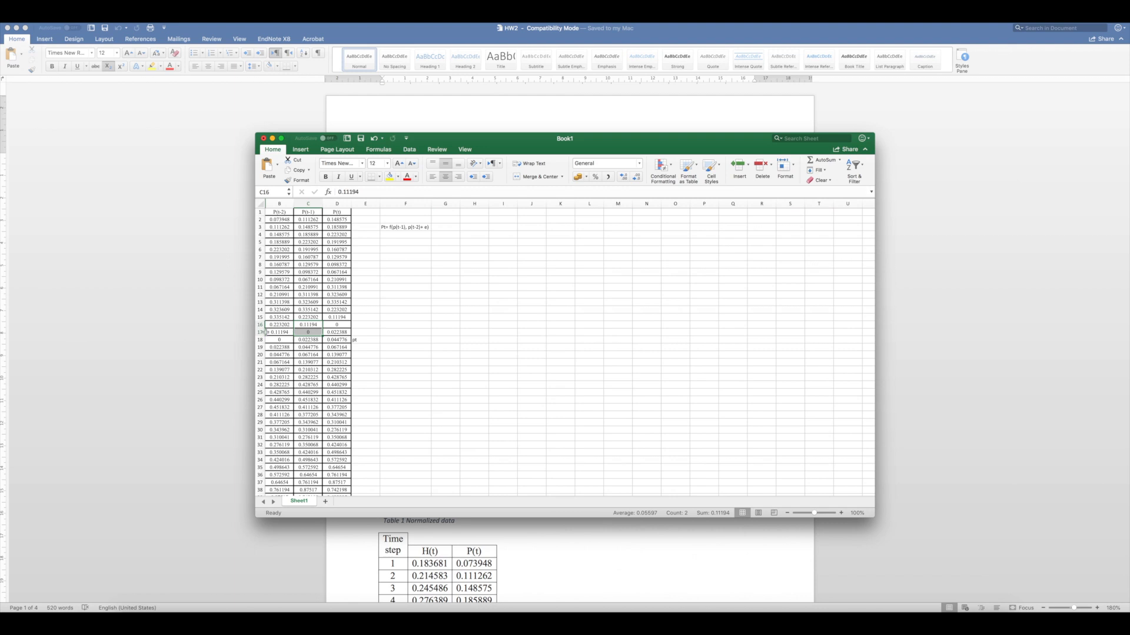
pyautogui.click(277, 325)
pyautogui.moveTo(278, 324); pyautogui.dragTo(327, 325)
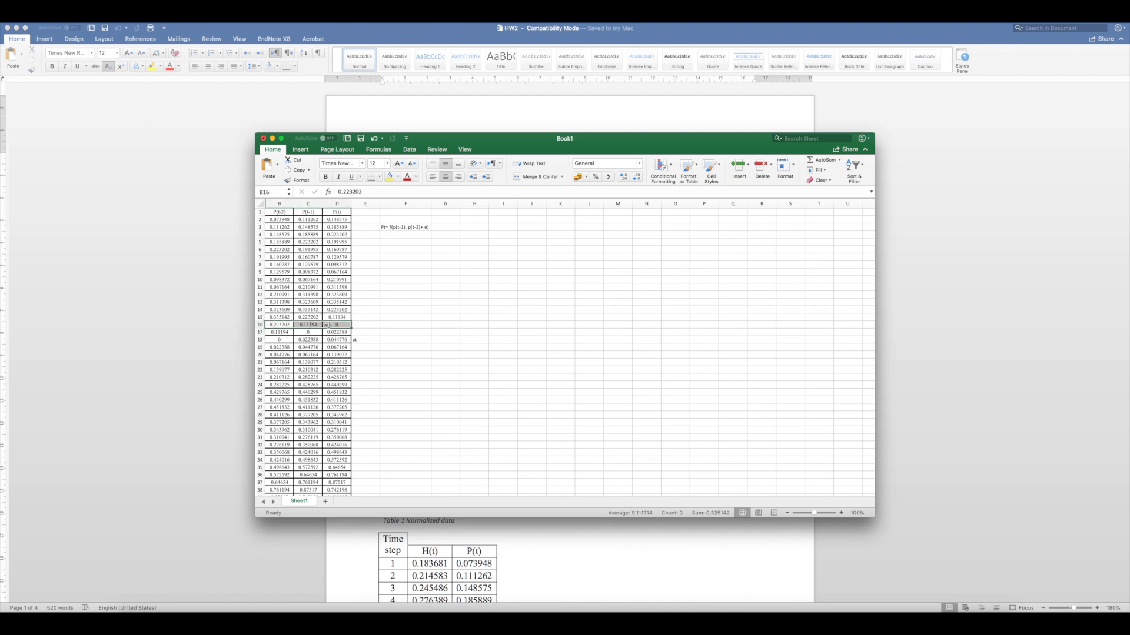
# Step: Trace B16, C16 and D16 one by one as the two lagged inputs and the P(t) output of row 16
pyautogui.click(274, 324)
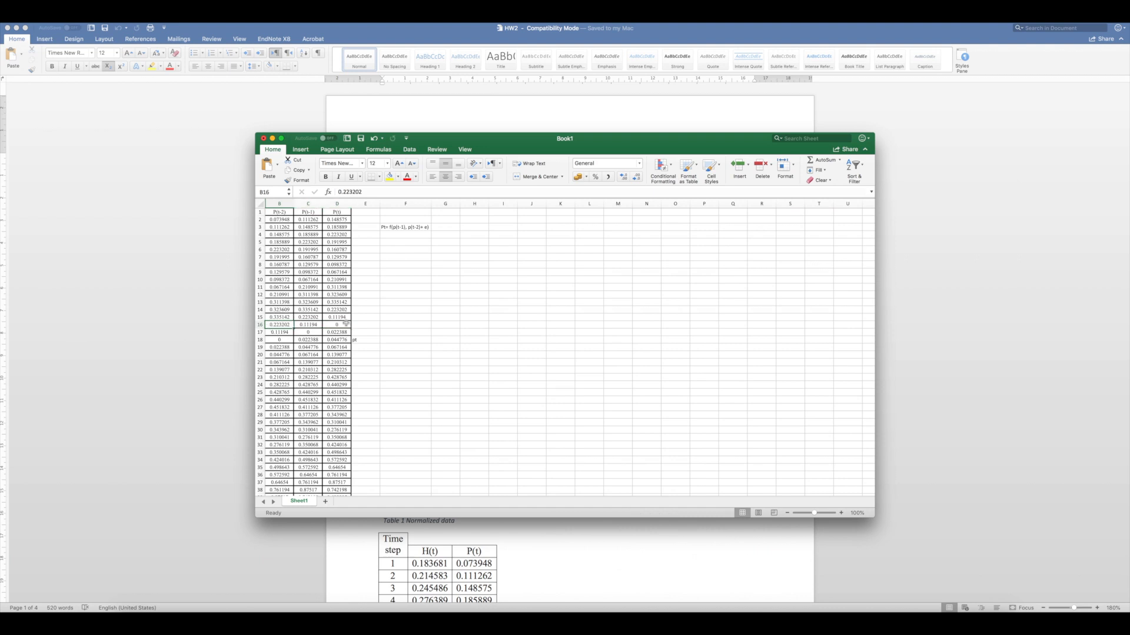
pyautogui.moveTo(266, 325); pyautogui.dragTo(264, 338)
pyautogui.click(275, 324)
pyautogui.click(307, 324)
pyautogui.click(310, 324)
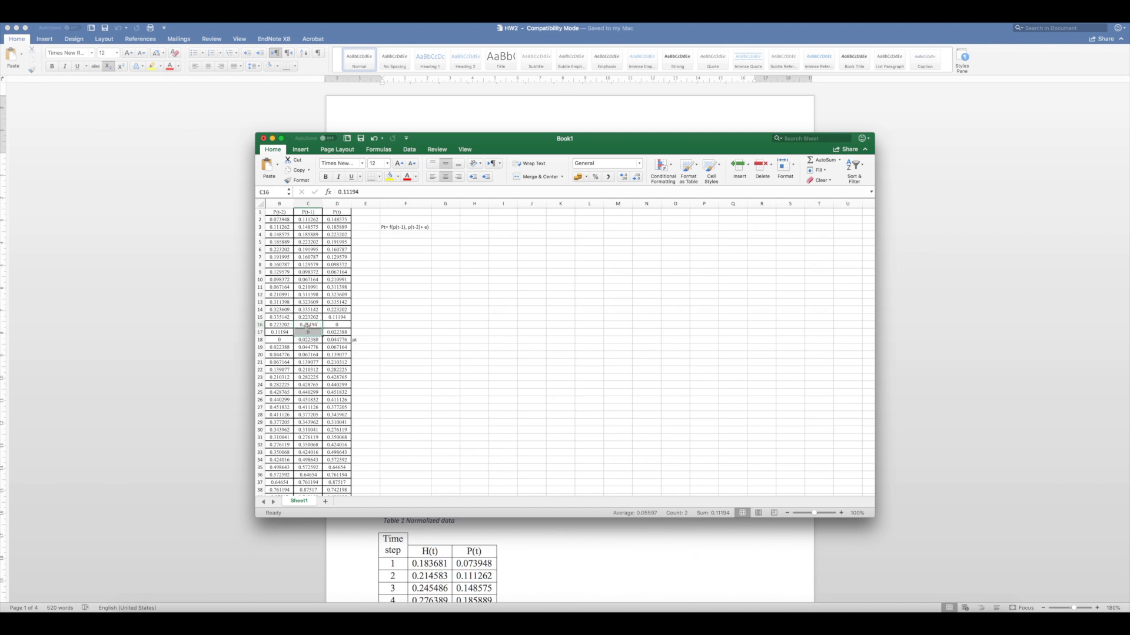
pyautogui.moveTo(310, 325); pyautogui.dragTo(340, 324)
pyautogui.click(316, 324)
pyautogui.click(332, 324)
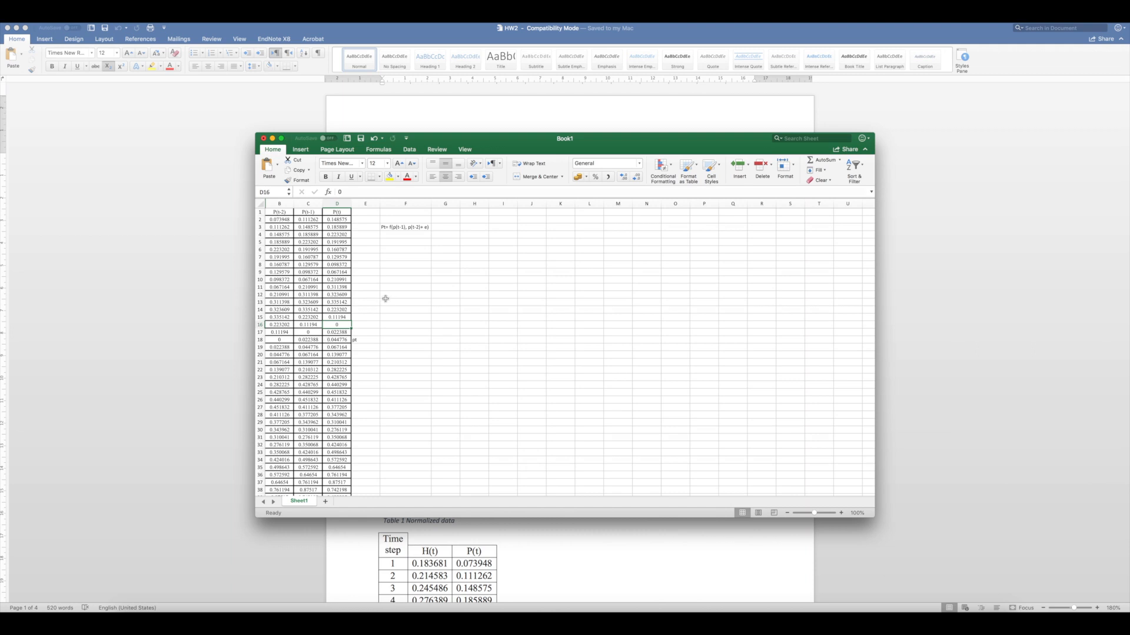
# Step: Label cell E17 as pt-1 and cell E16 as pt-2
pyautogui.click(362, 333)
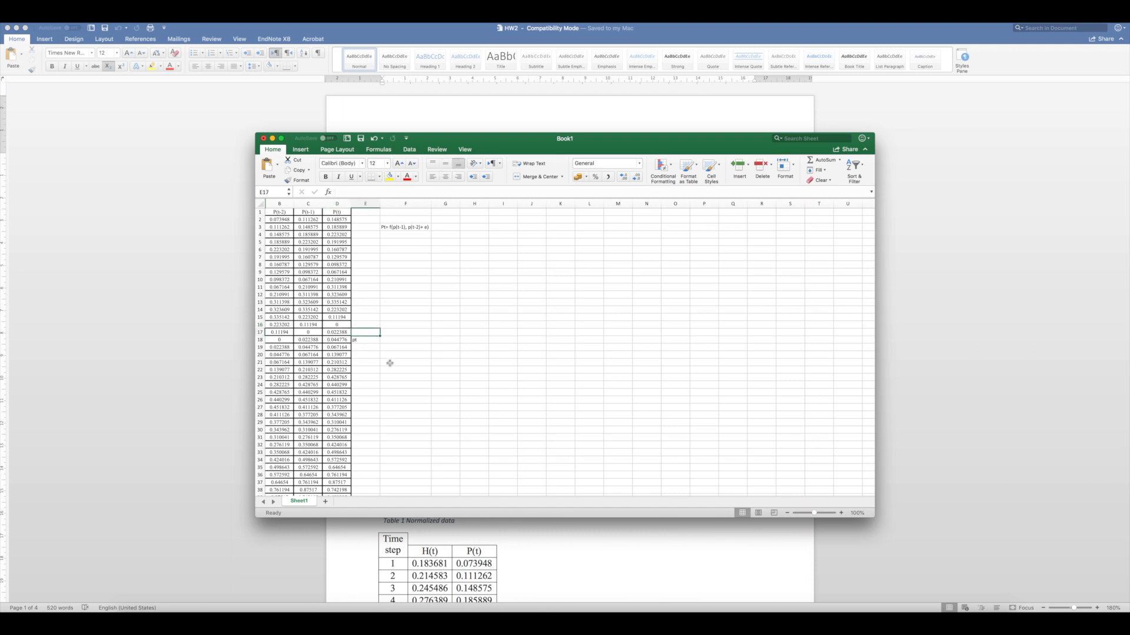
pyautogui.write('pt-1')
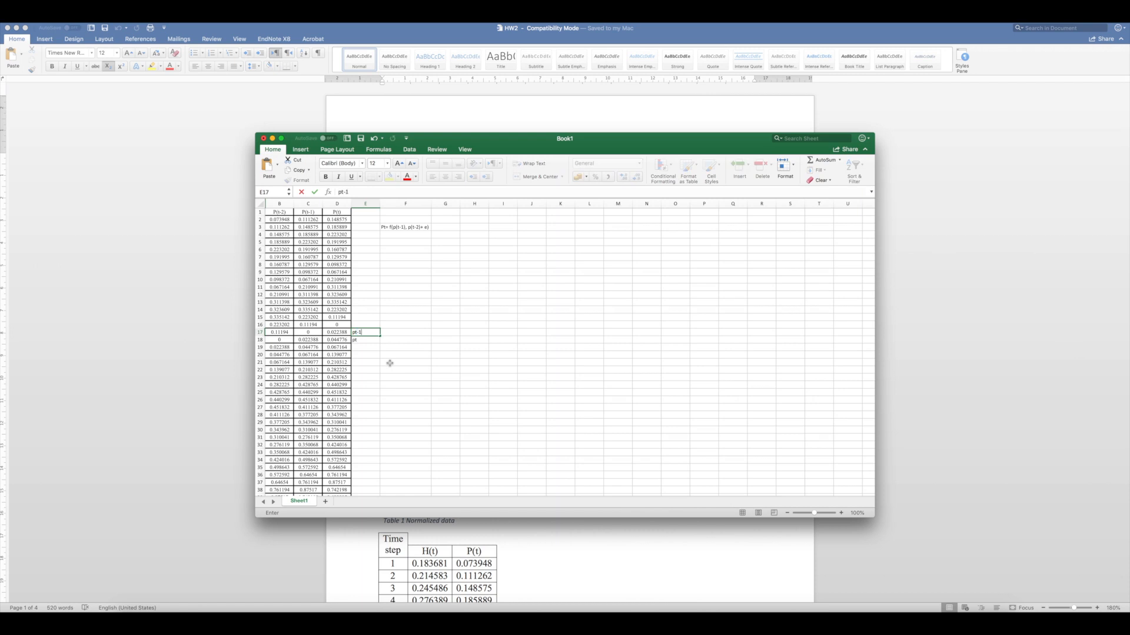
pyautogui.press('Up')
pyautogui.write('p')
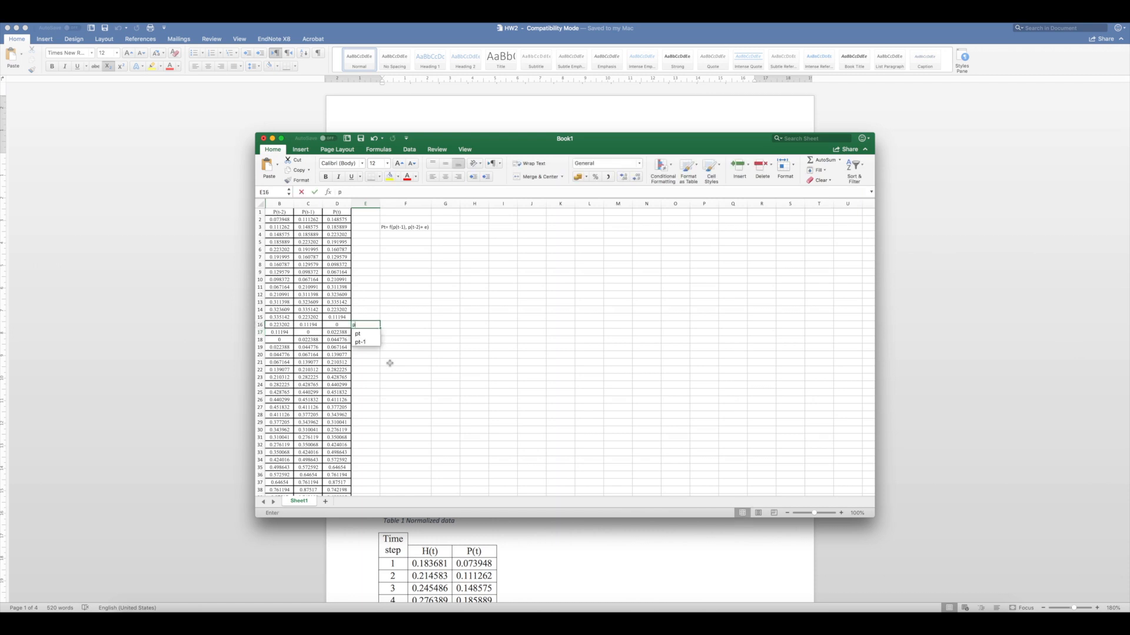
pyautogui.write('t-2')
pyautogui.press('Return')
pyautogui.scroll(-1, 352, 271)
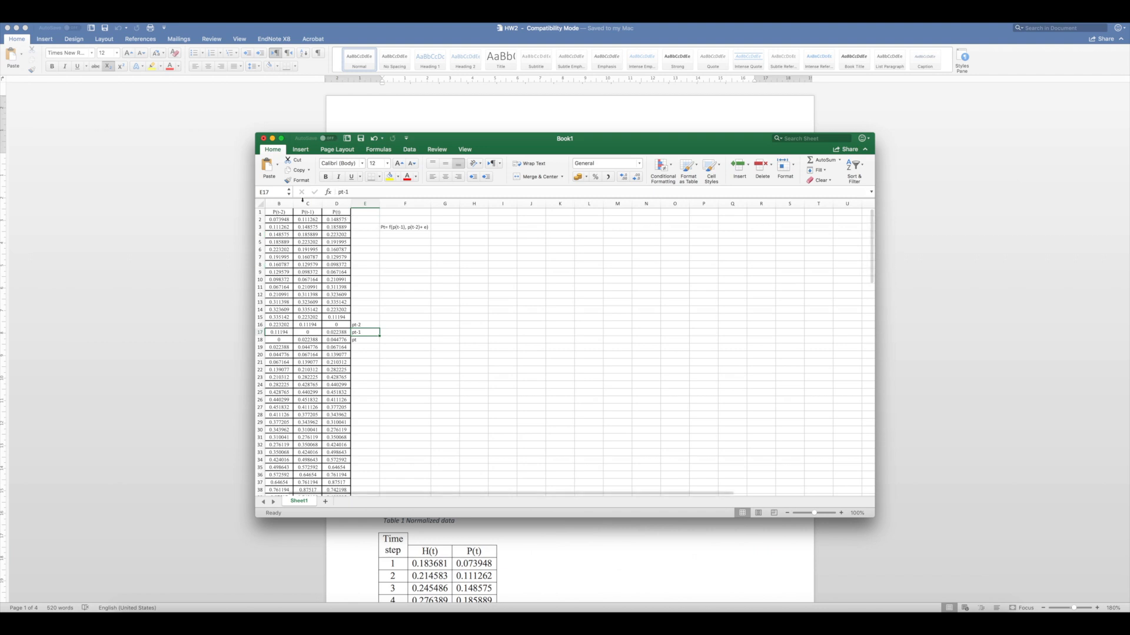
# Step: Delete the three time-step labels in E16:E18, shifting the cells up
pyautogui.moveTo(375, 324); pyautogui.dragTo(366, 340)
pyautogui.rightClick(366, 340)
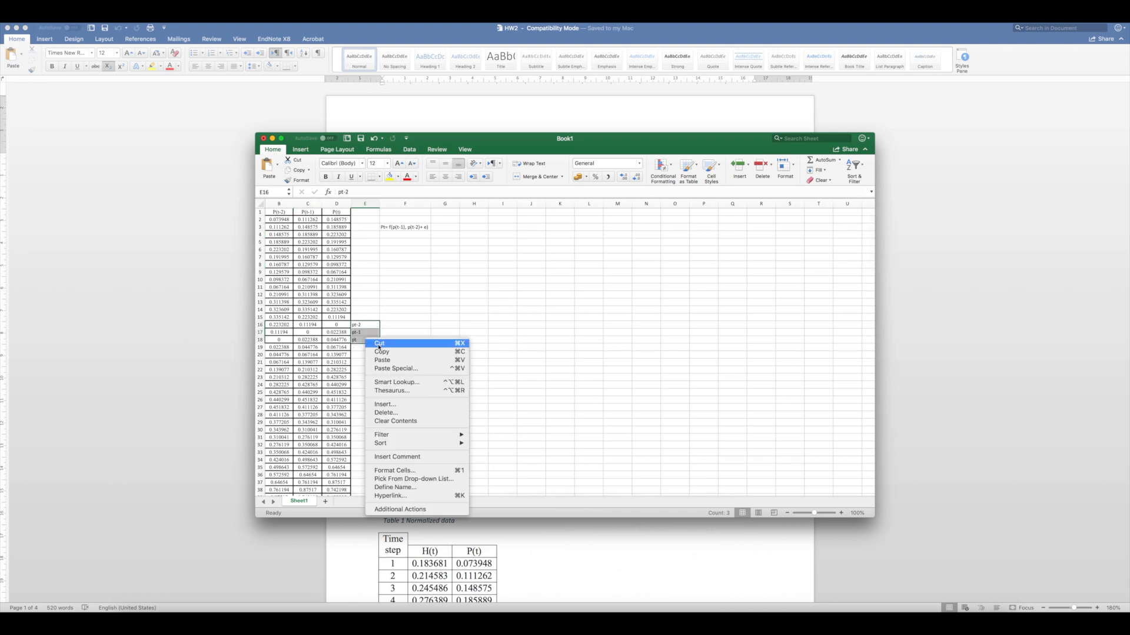
pyautogui.click(388, 412)
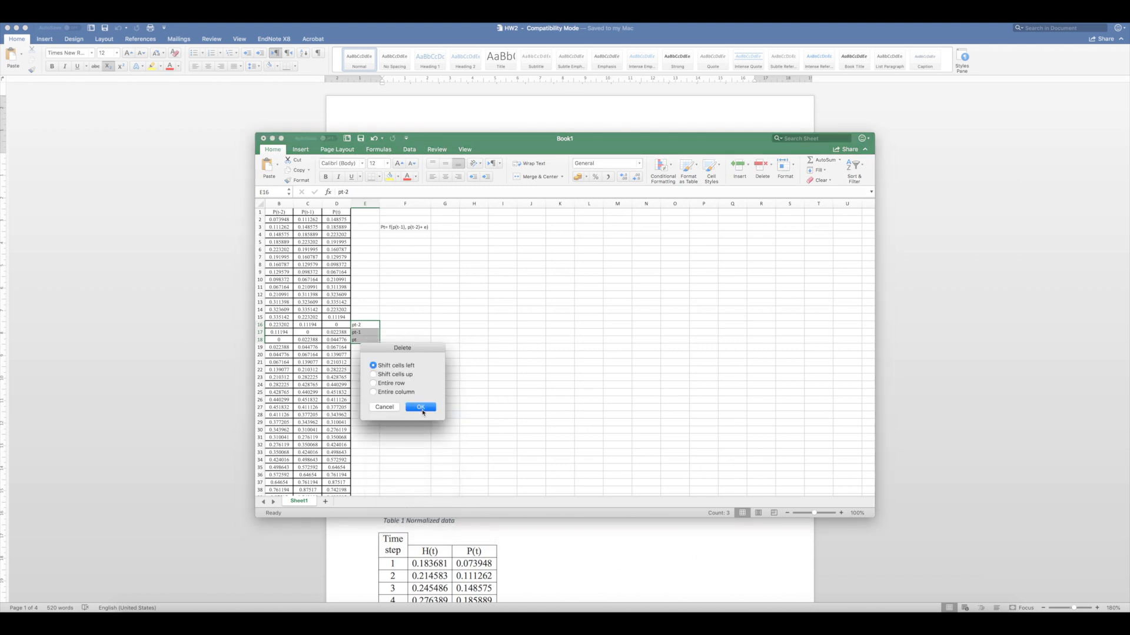
pyautogui.click(373, 374)
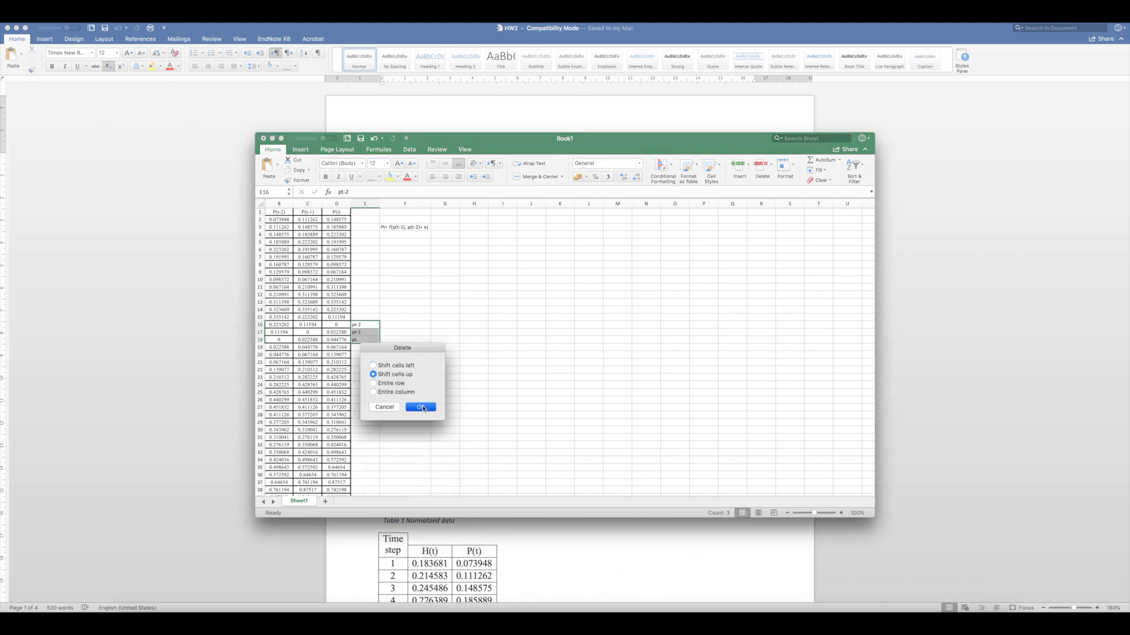
pyautogui.click(420, 407)
pyautogui.click(371, 283)
pyautogui.scroll(2, 371, 283)
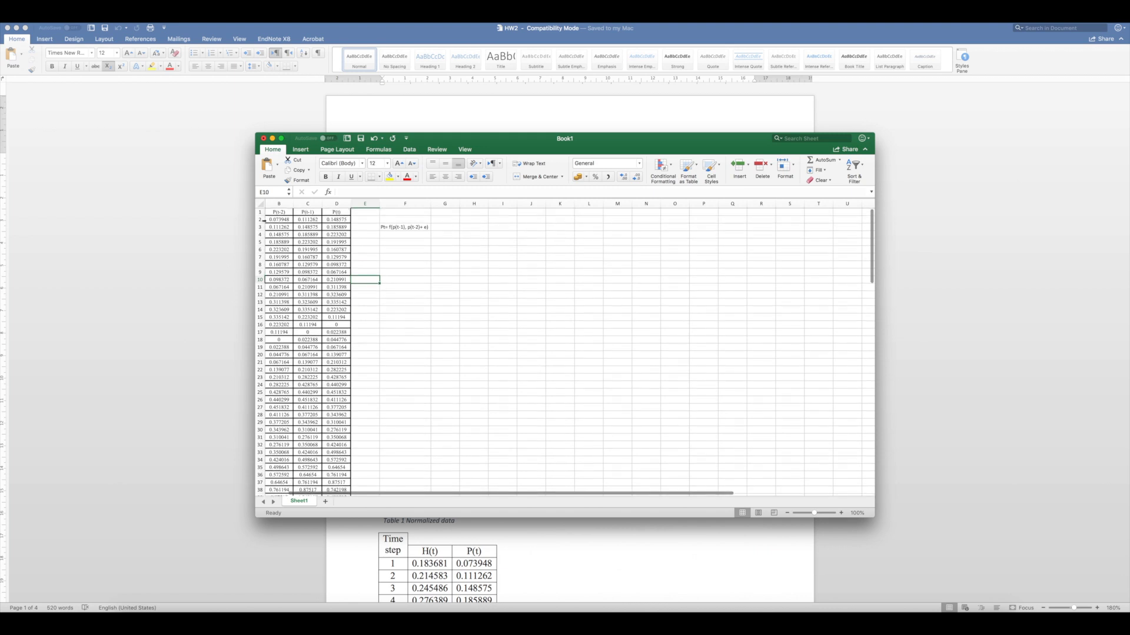
pyautogui.click(403, 227)
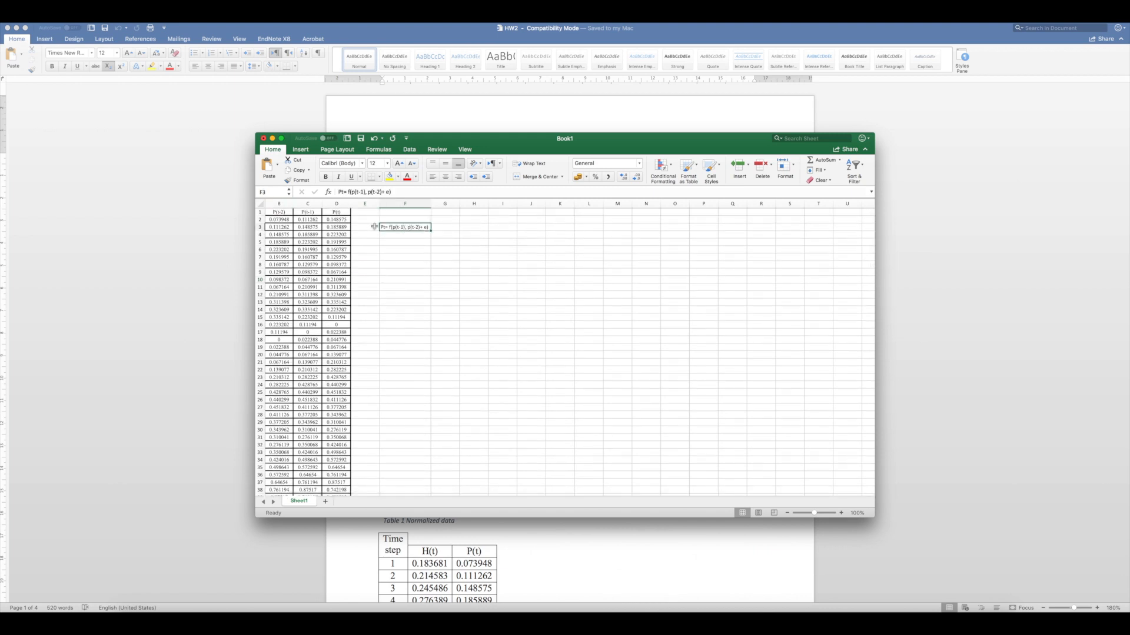
pyautogui.hscroll(1, 403, 227)
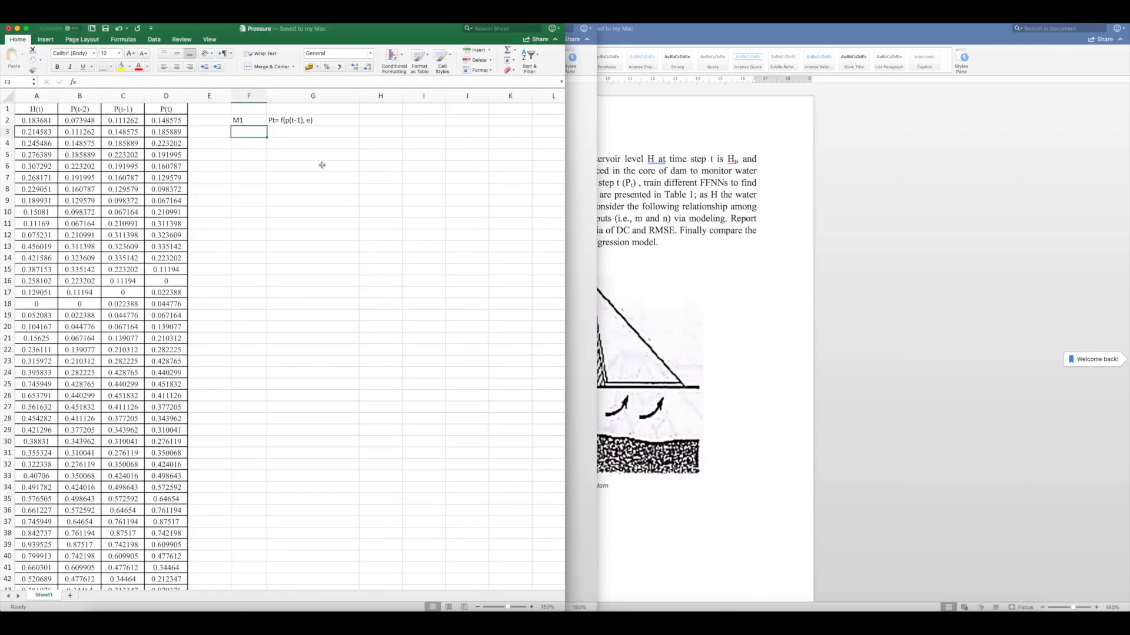
# Step: Add model M2 in F3 with the relation Pt= f(p(t-1), p(t-2), e) in G3, and select its input columns B:C and output column D
pyautogui.write('M2')
pyautogui.press('Tab')
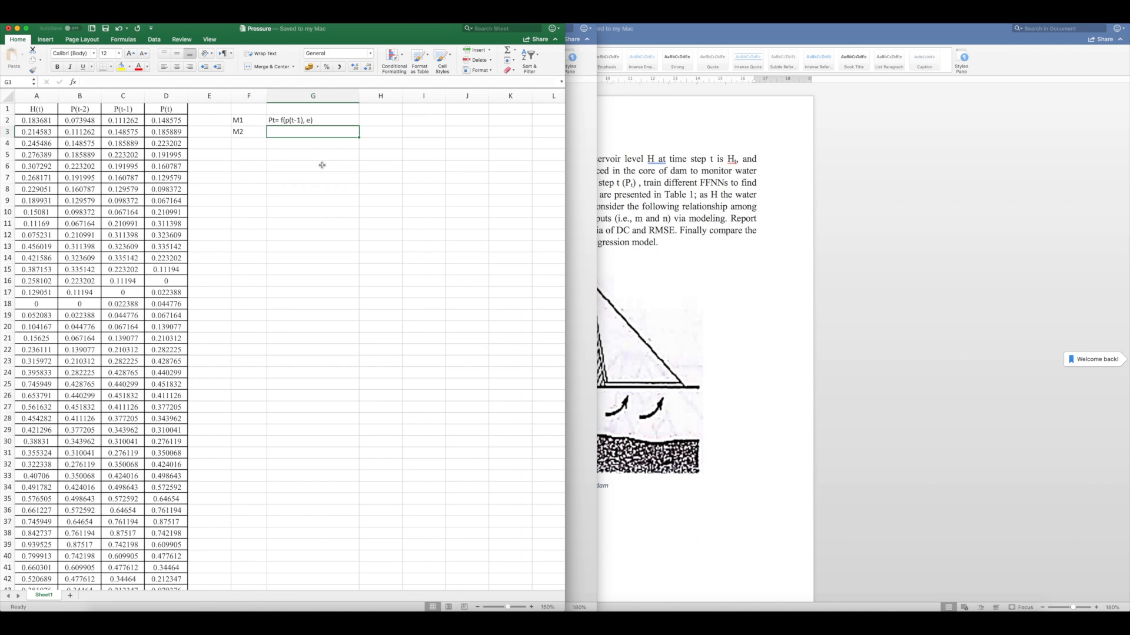
pyautogui.write('Pt')
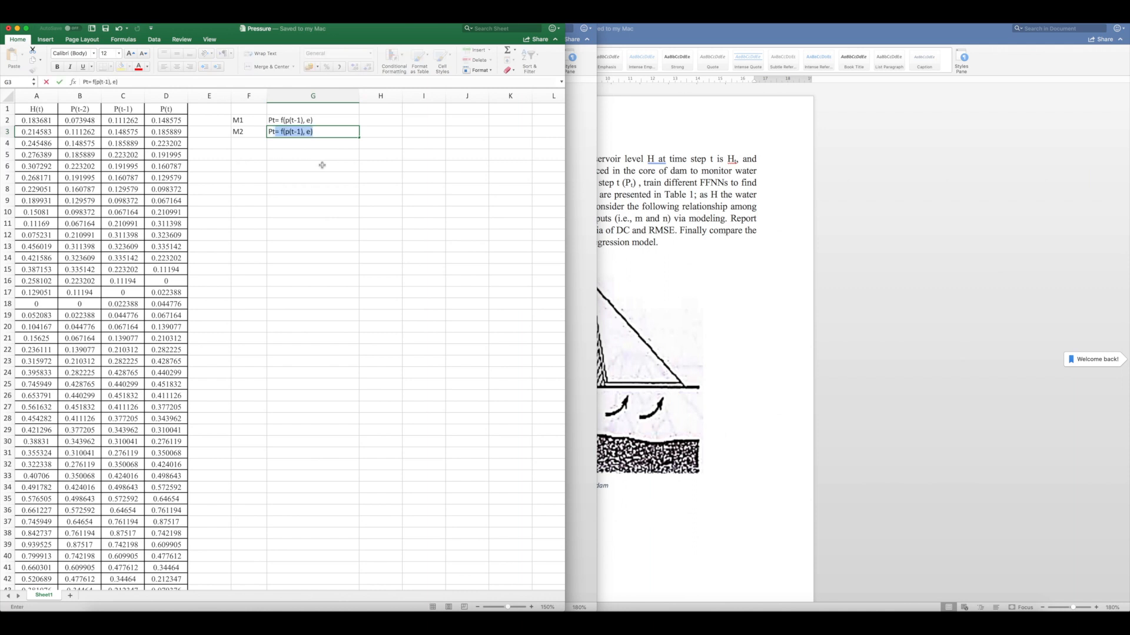
pyautogui.click(303, 132)
pyautogui.write(', ')
pyautogui.write('p')
pyautogui.write('(t-')
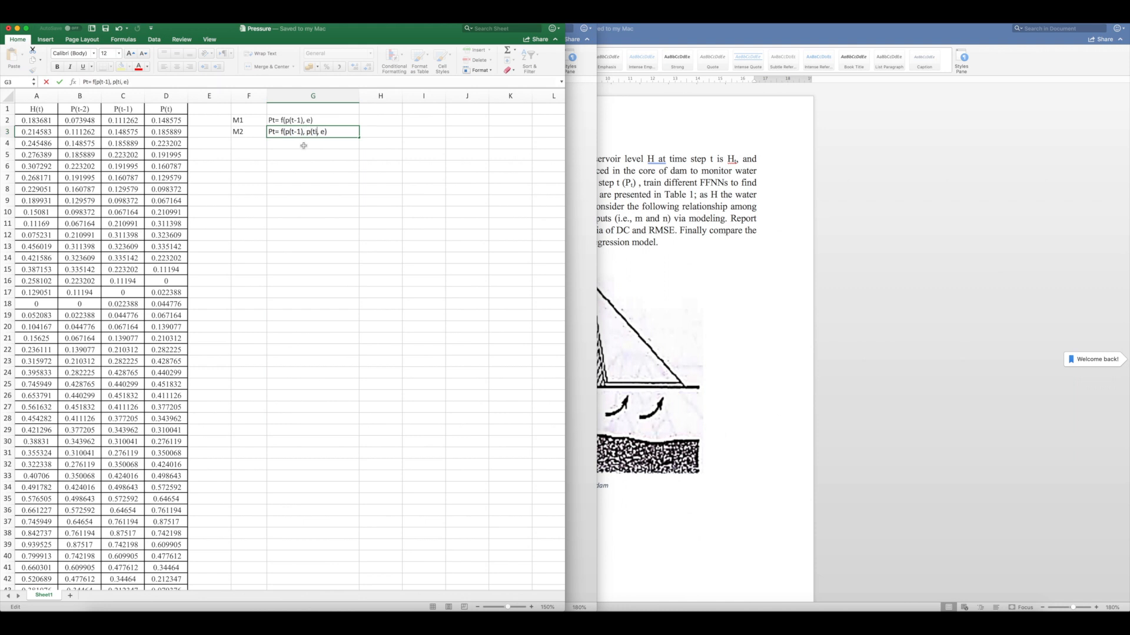
pyautogui.write('2)')
pyautogui.click(246, 144)
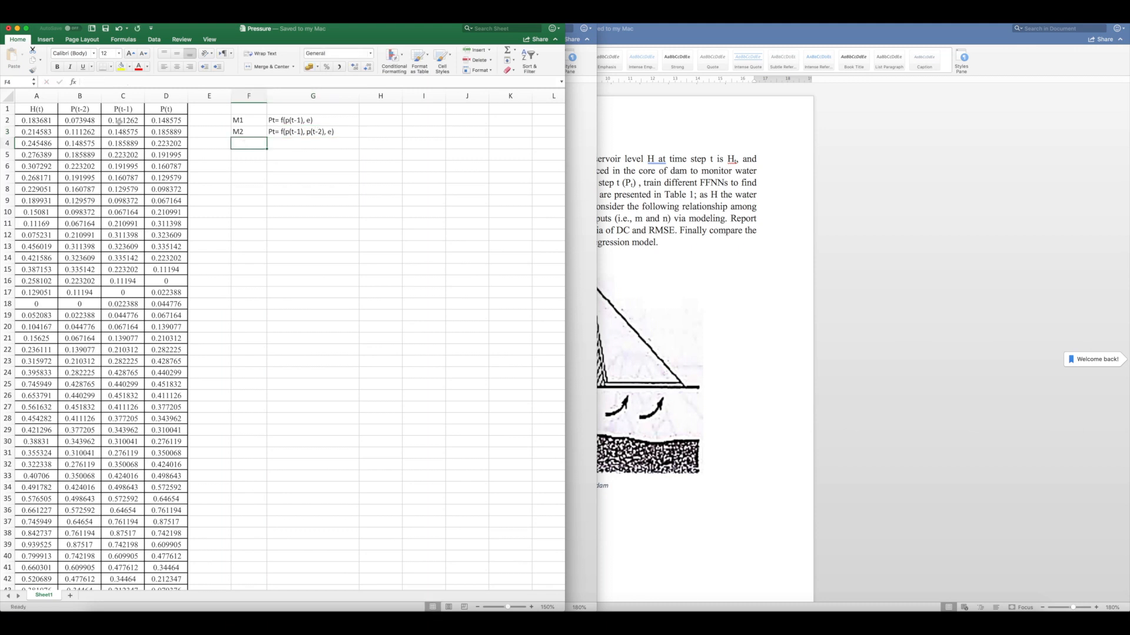
pyautogui.moveTo(79, 96); pyautogui.dragTo(112, 96)
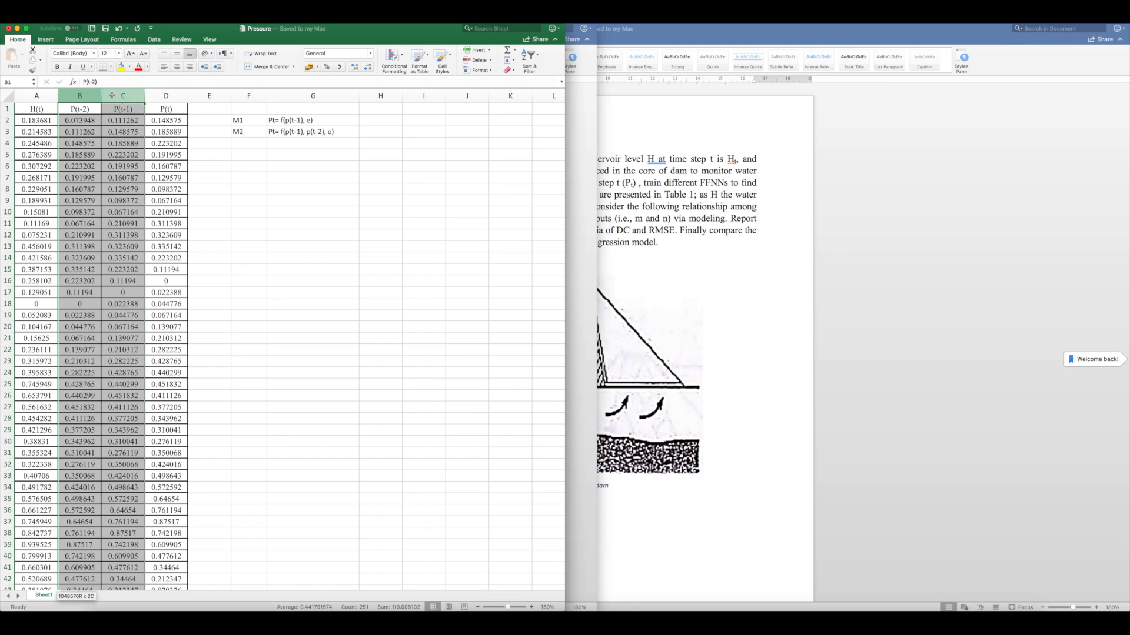
pyautogui.click(163, 96)
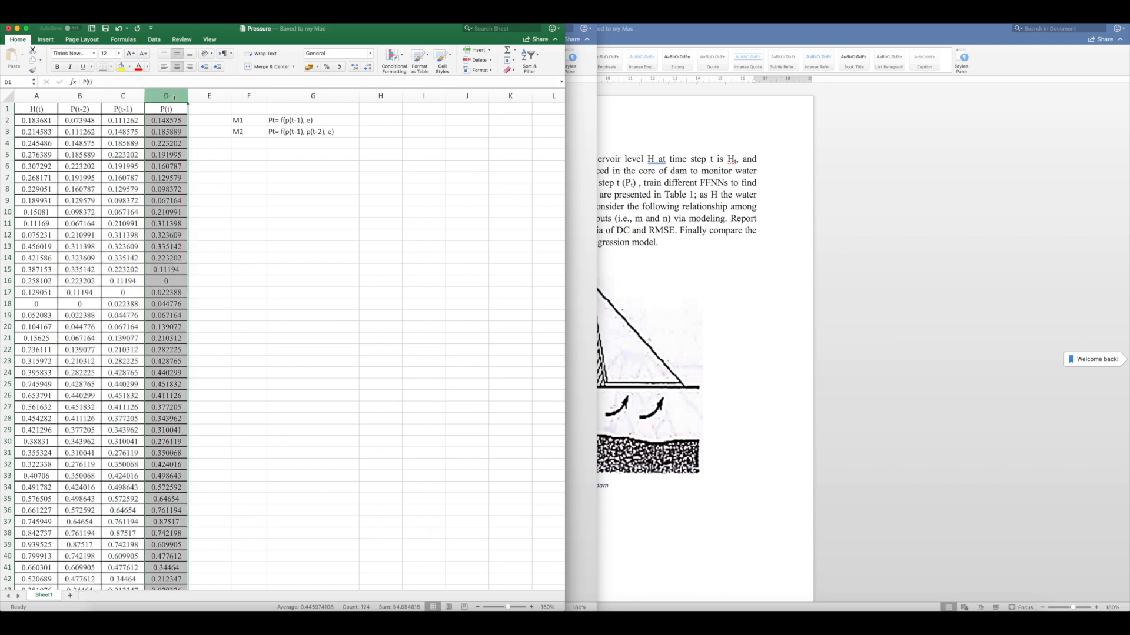
# Step: Add model M3 in F4 with the M2 relation copied to G4 and extended to Pt= f(p(t-1), p(t-2), H(t), e)
pyautogui.click(248, 144)
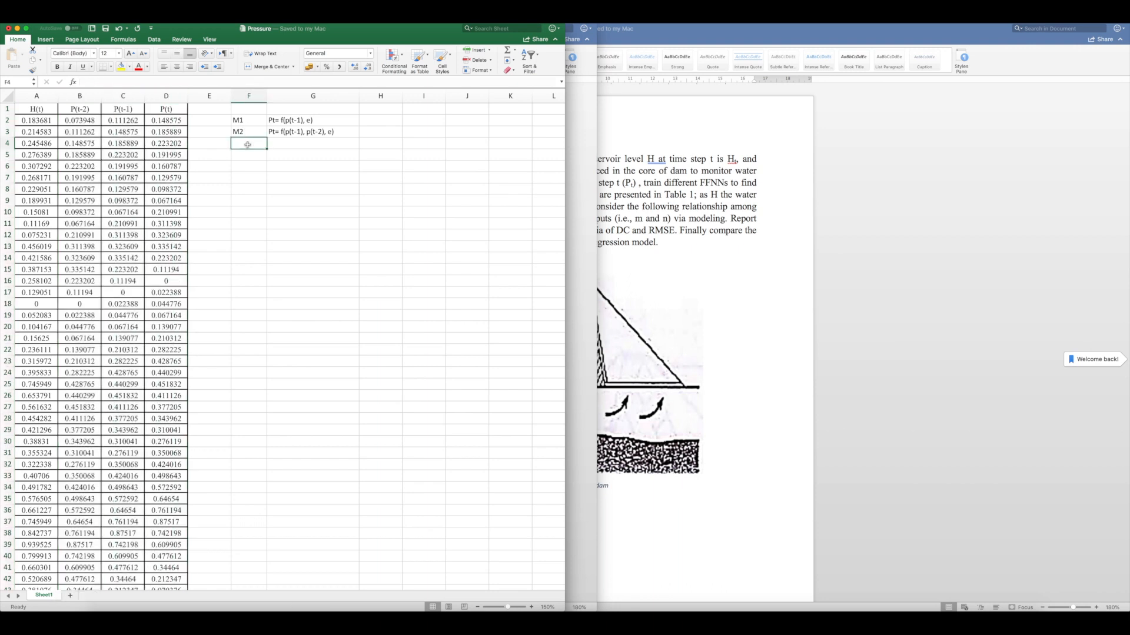
pyautogui.write('M3')
pyautogui.press('Tab')
pyautogui.click(285, 133)
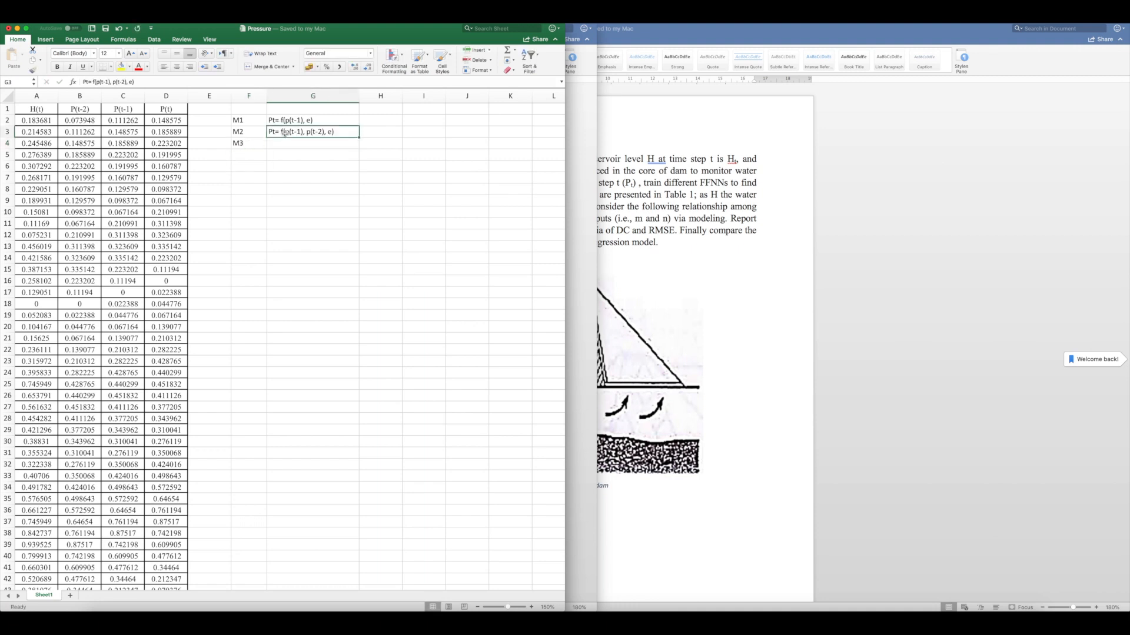
pyautogui.press('super+c')
pyautogui.click(290, 145)
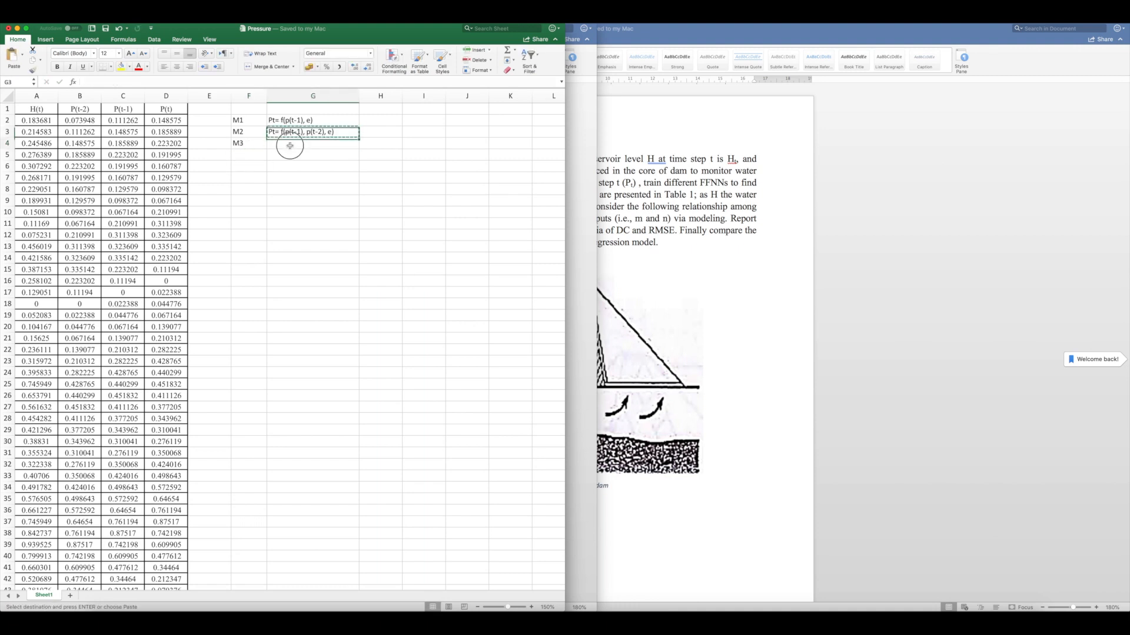
pyautogui.press('super+v')
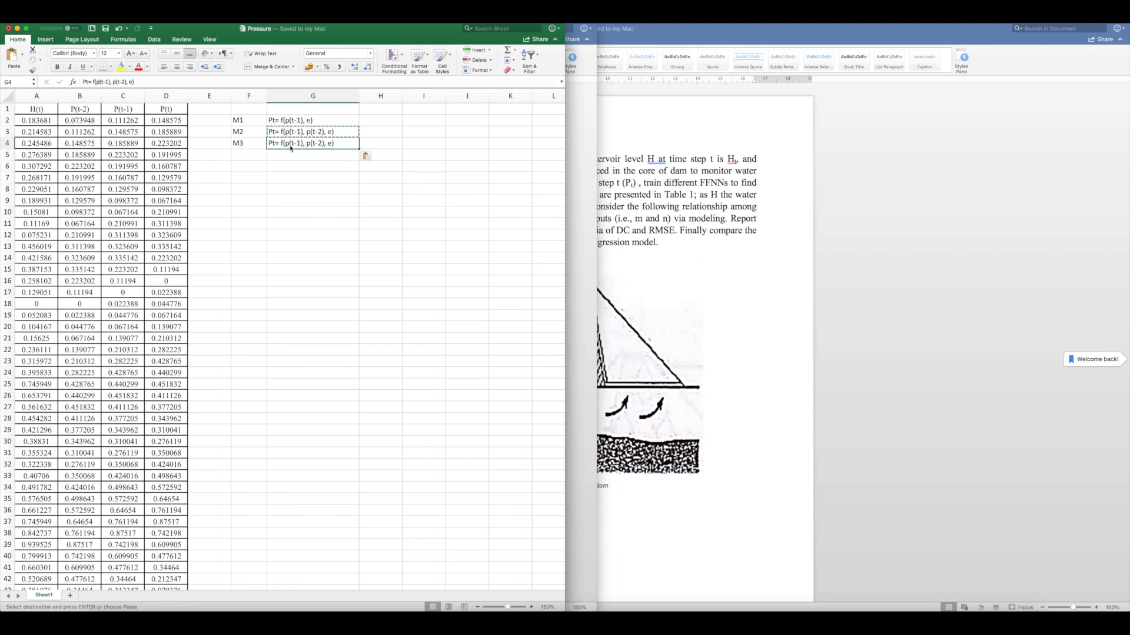
pyautogui.doubleClick(325, 144)
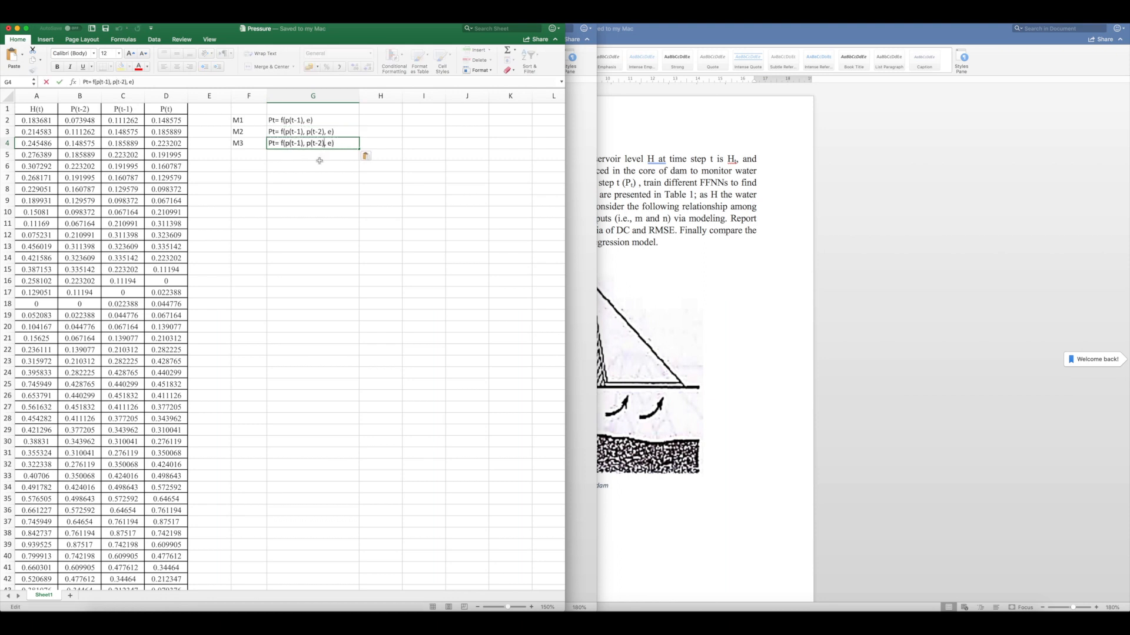
pyautogui.write(', H(t),')
pyautogui.press('Return')
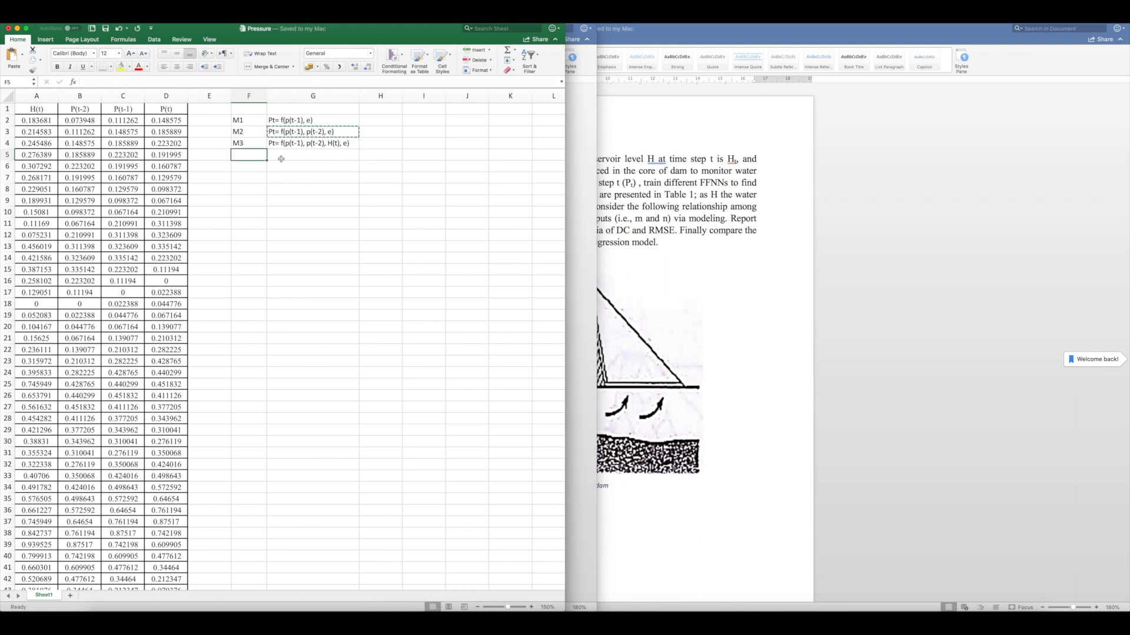
# Step: Examine the first rows of the H(t), P(t-2), P(t-1) and P(t) columns as model M3's inputs and output
pyautogui.click(27, 120)
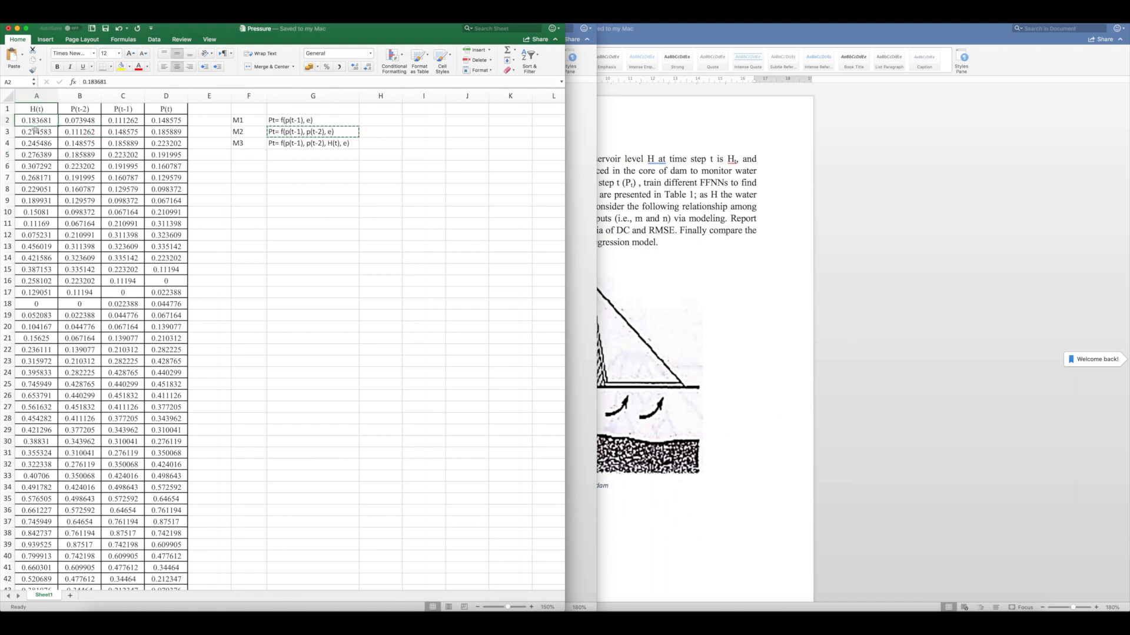
pyautogui.moveTo(160, 121); pyautogui.dragTo(165, 166)
pyautogui.click(200, 120)
pyautogui.moveTo(94, 121); pyautogui.dragTo(116, 121)
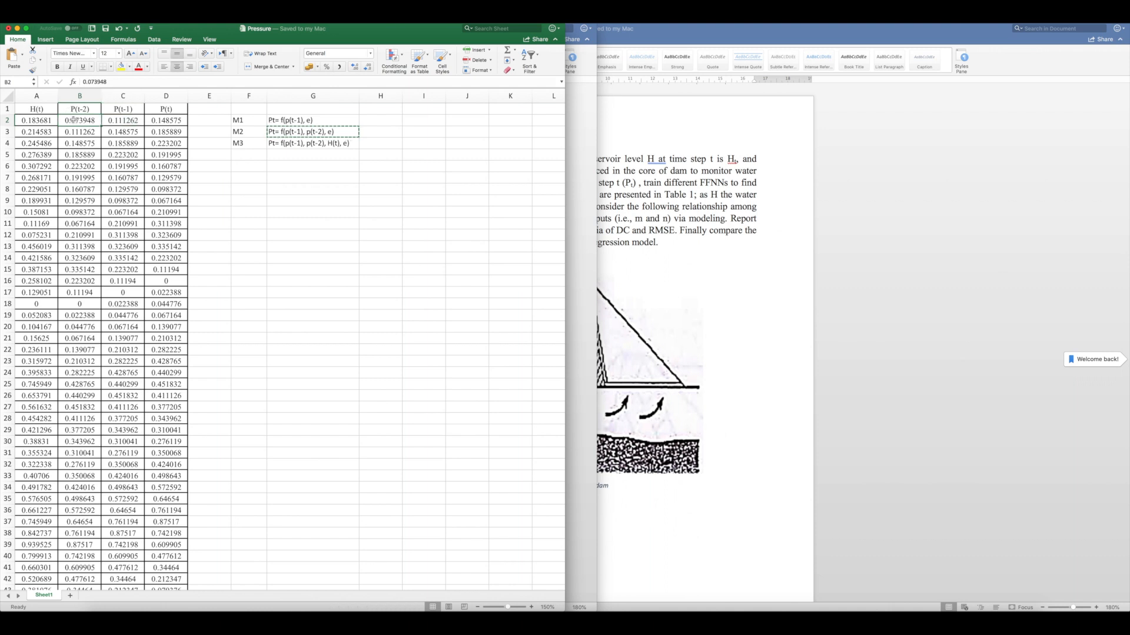
# Step: Examine how the first values of P(t-2), P(t-1) and P(t) line up by time step with H(t), alongside model M3's relation in G4
pyautogui.click(171, 122)
pyautogui.moveTo(172, 122); pyautogui.dragTo(169, 132)
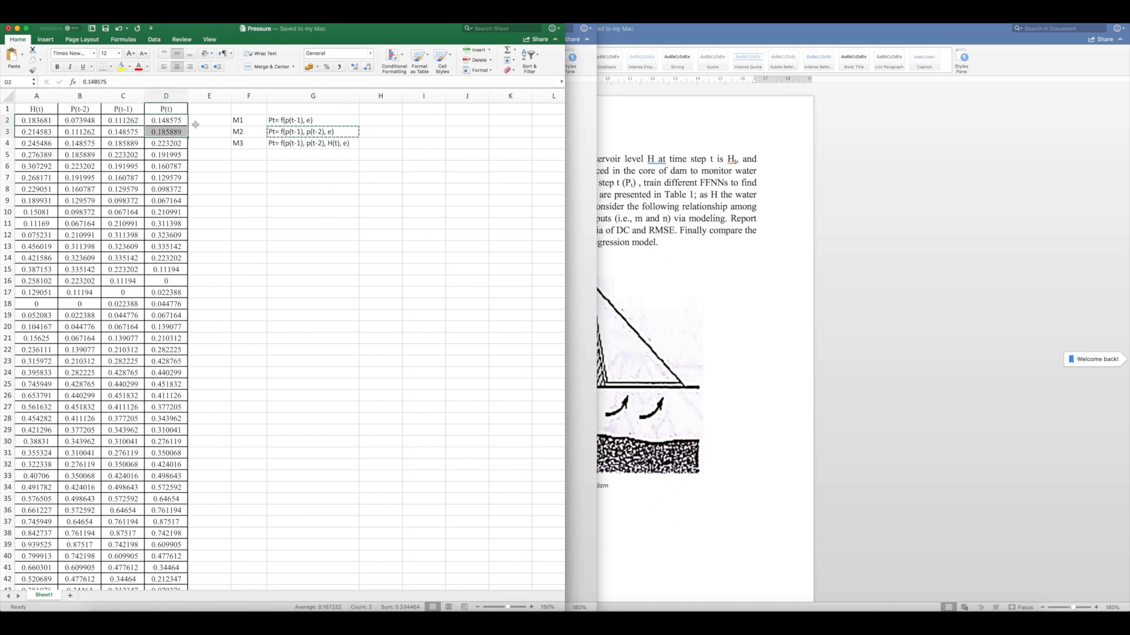
pyautogui.click(196, 120)
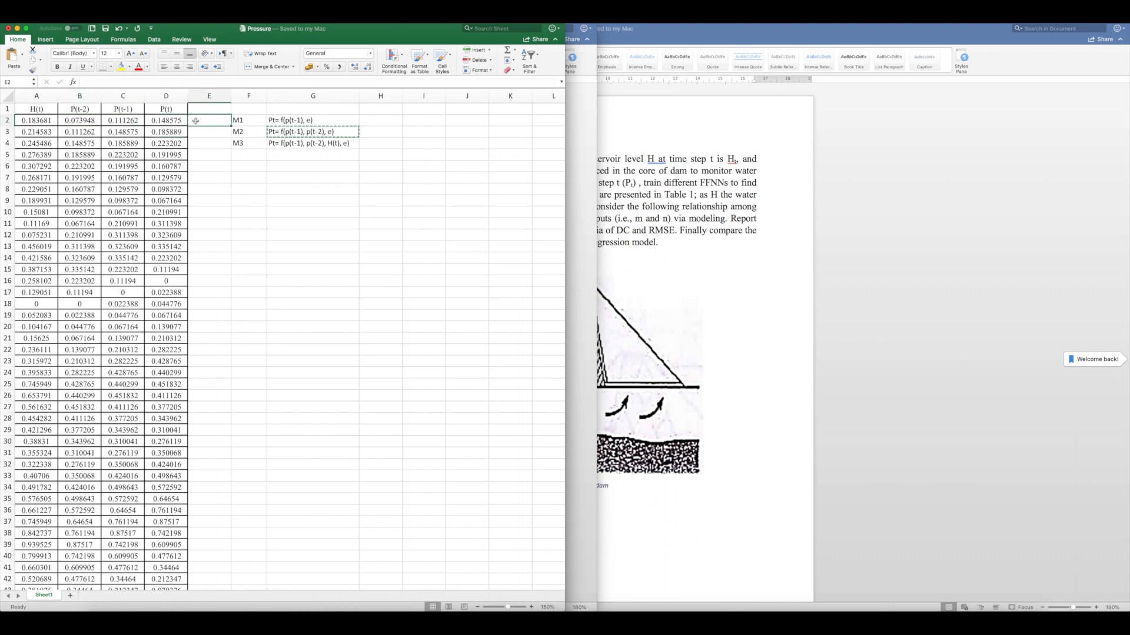
pyautogui.click(80, 122)
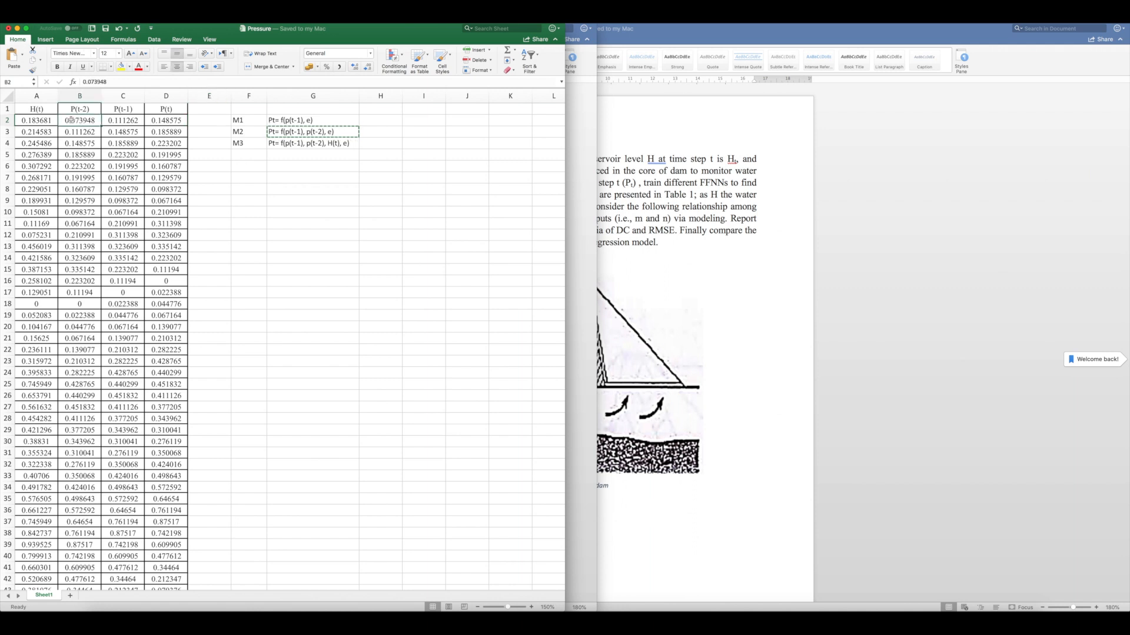
pyautogui.click(78, 144)
pyautogui.hscroll(1, 81, 144)
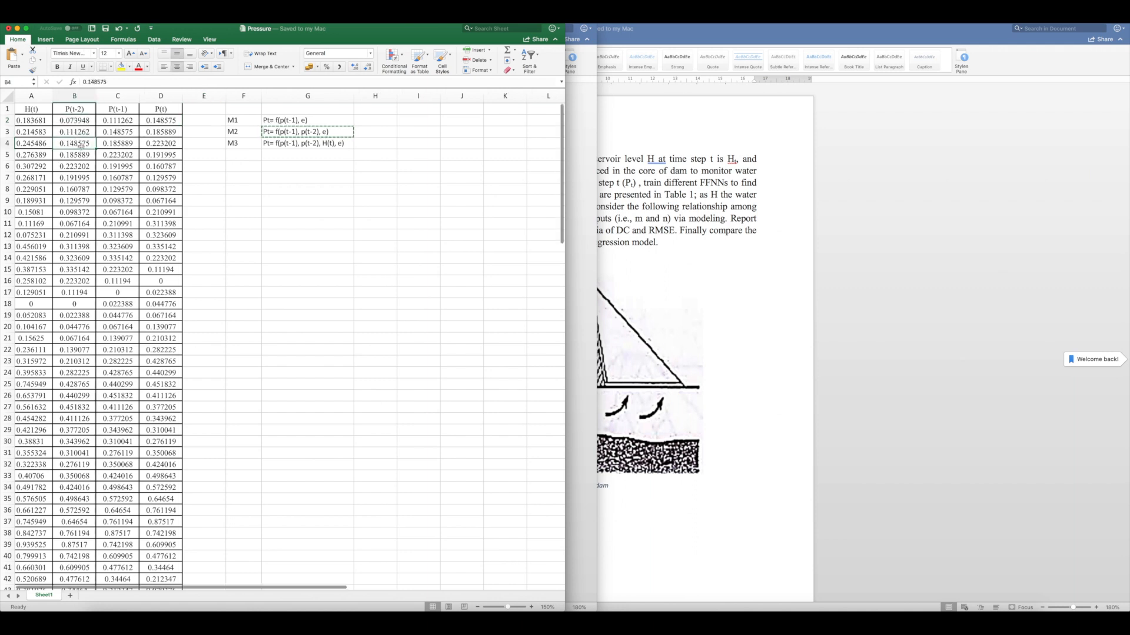
pyautogui.click(76, 121)
pyautogui.click(75, 144)
pyautogui.click(114, 122)
pyautogui.click(116, 131)
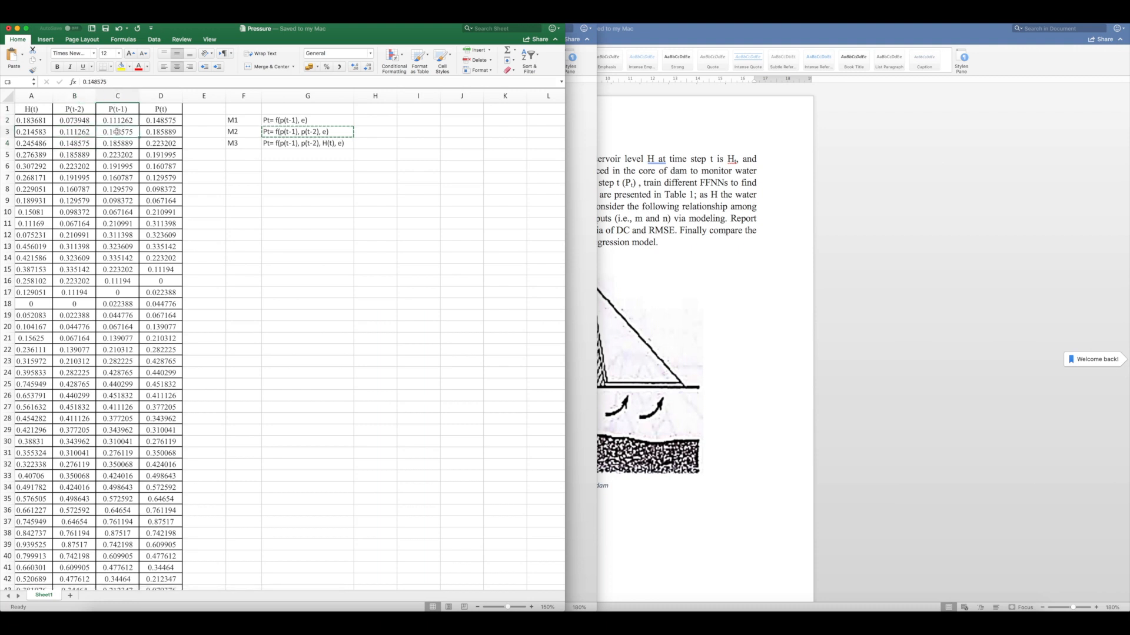
pyautogui.click(160, 123)
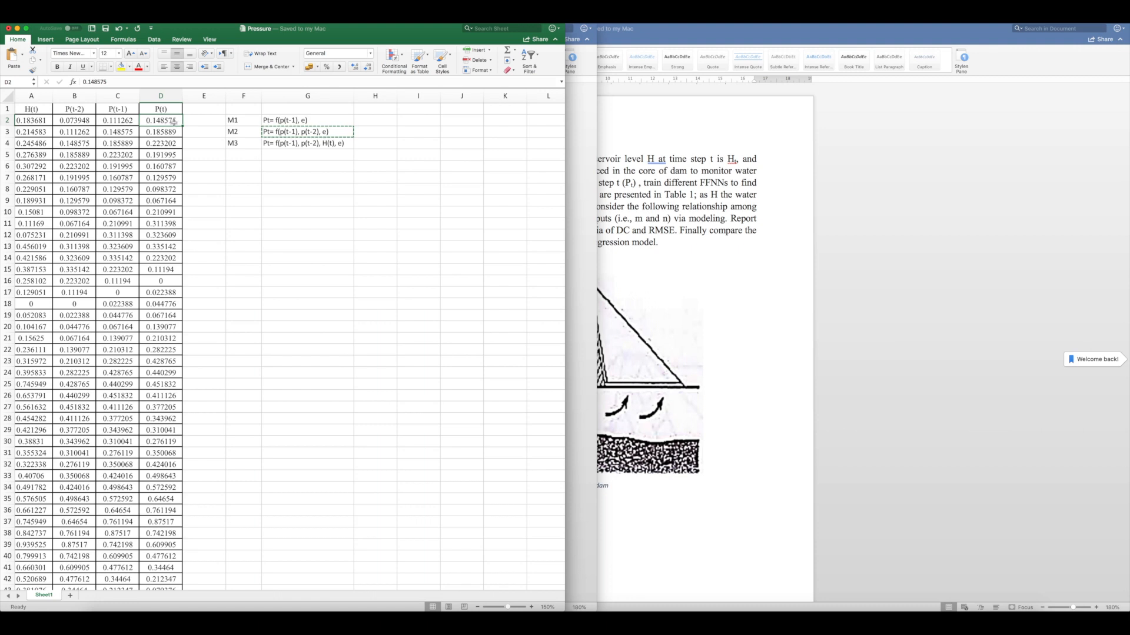
pyautogui.click(75, 144)
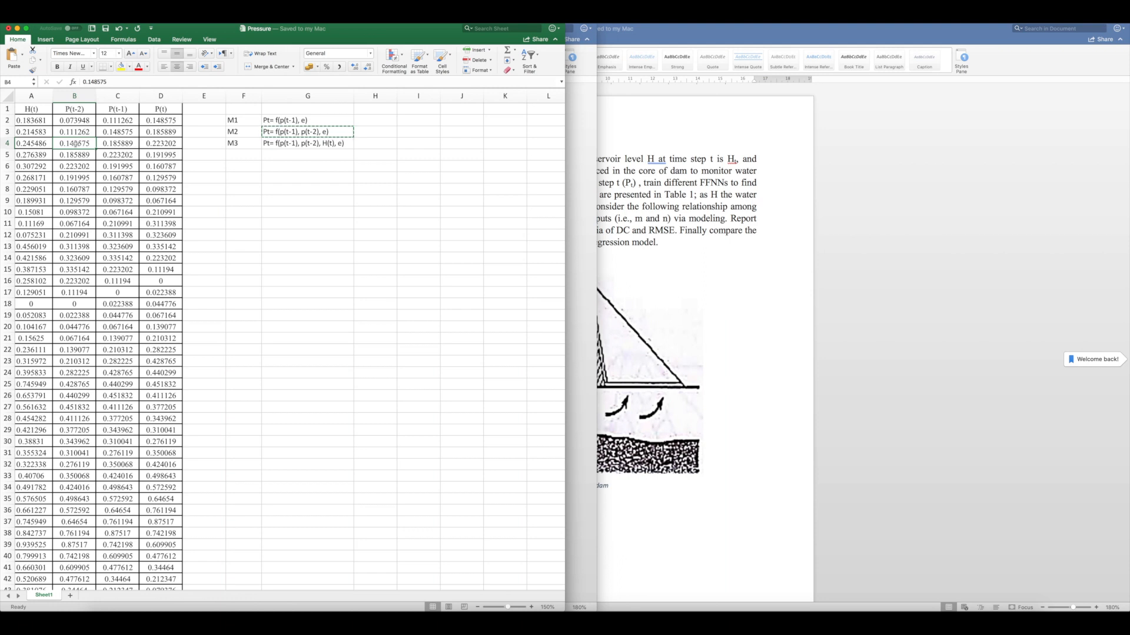
pyautogui.click(40, 144)
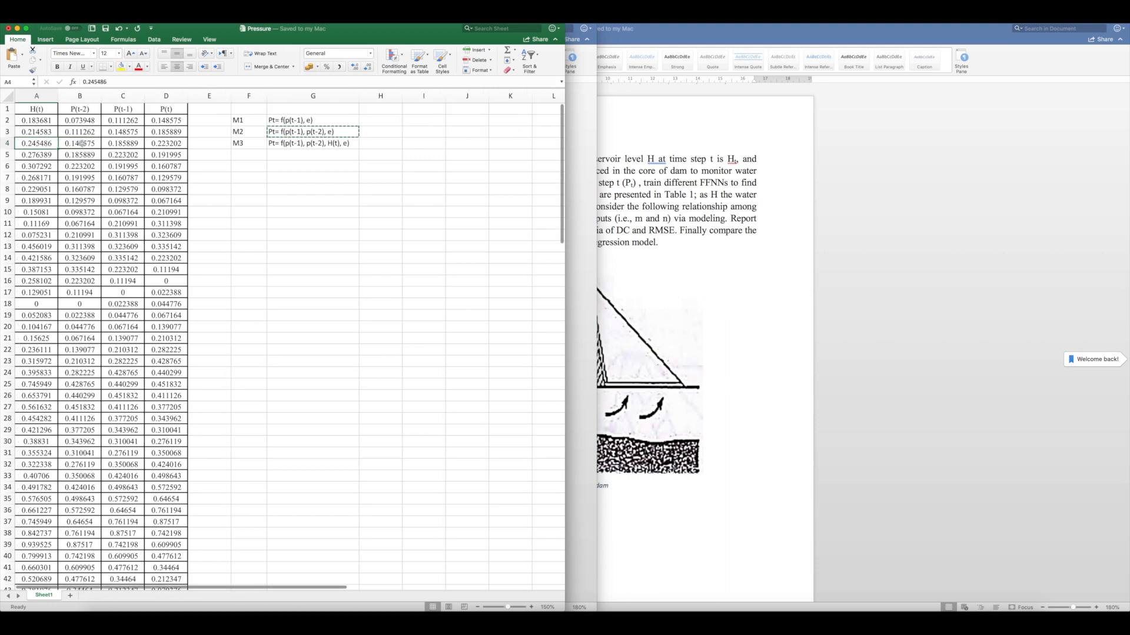
pyautogui.click(318, 144)
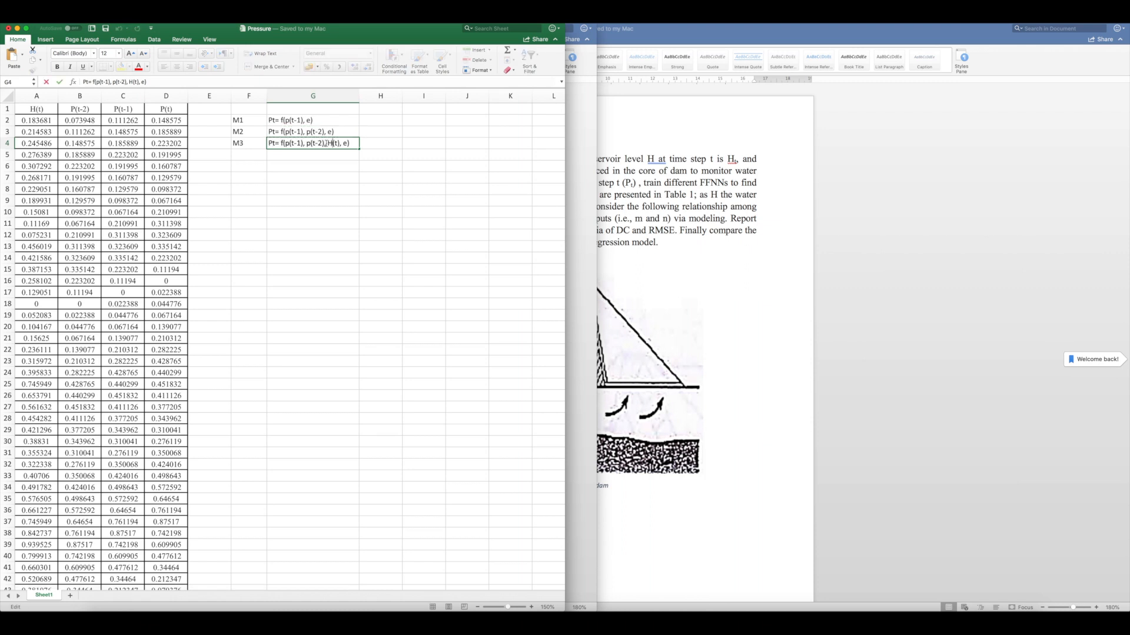
pyautogui.moveTo(34, 121); pyautogui.dragTo(34, 130)
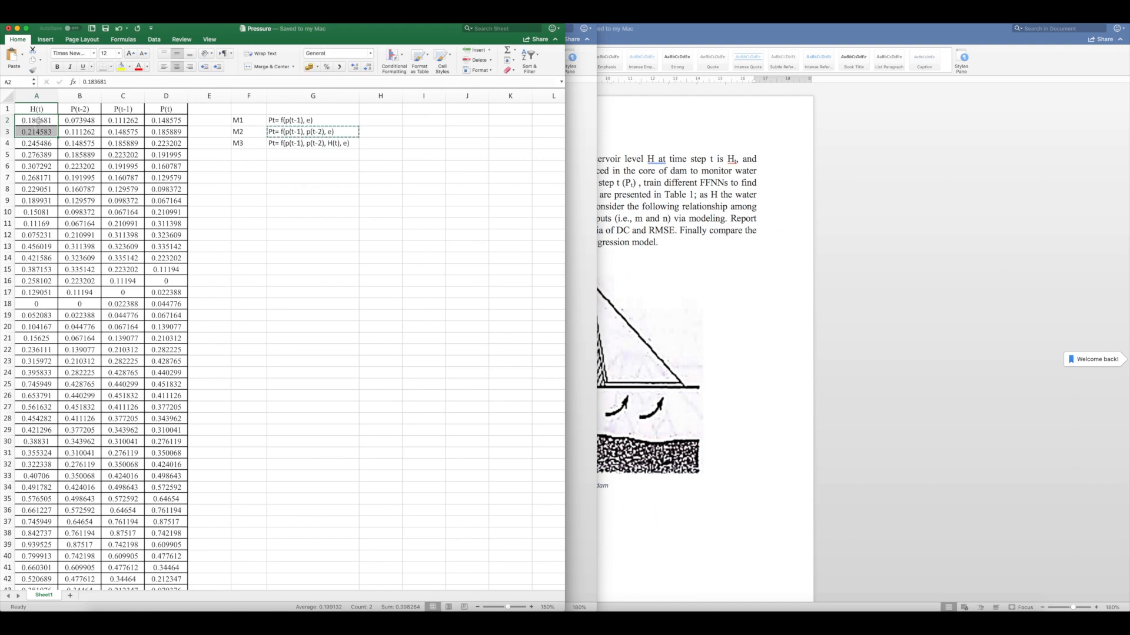
pyautogui.rightClick(39, 121)
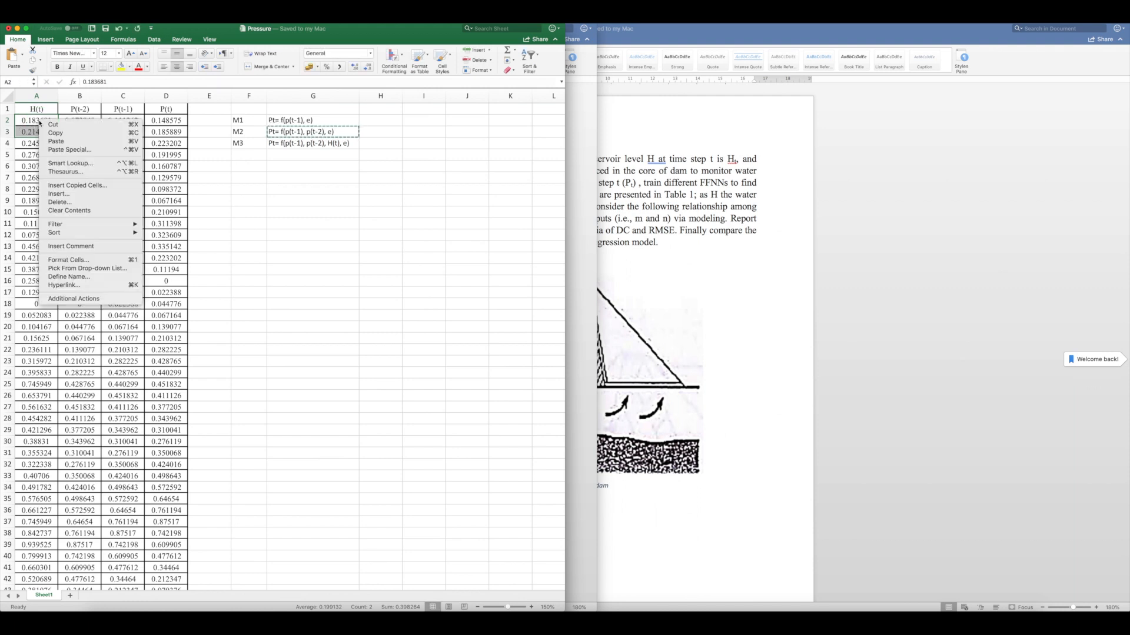
pyautogui.click(76, 203)
pyautogui.click(67, 196)
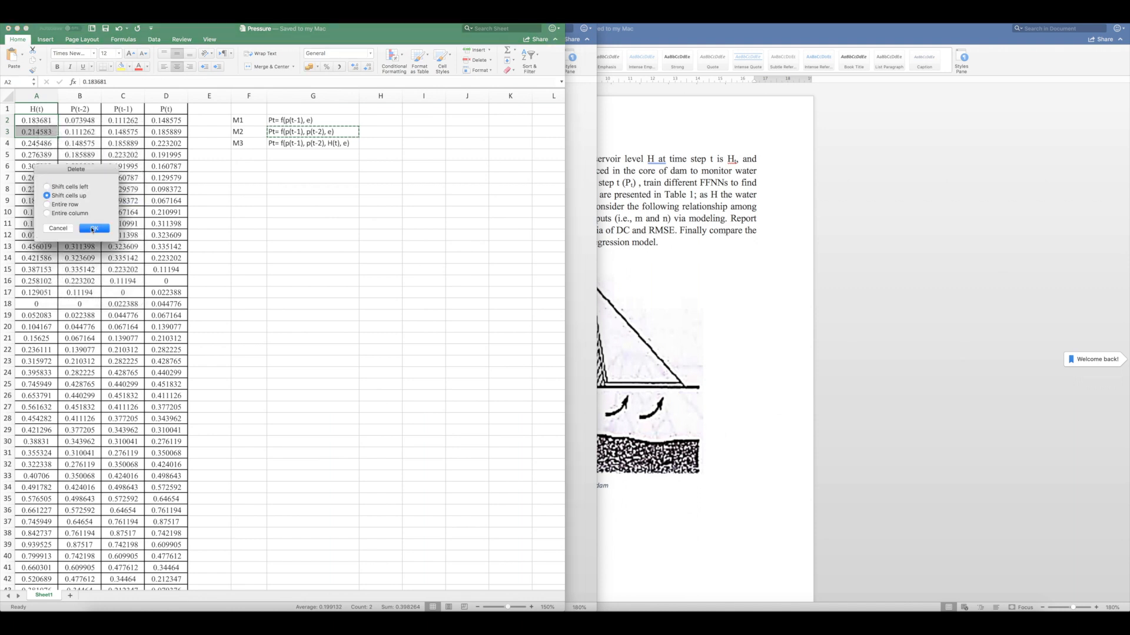
pyautogui.click(95, 230)
pyautogui.click(58, 228)
# Step: Compare the first H(t) values in column A with the first P(t) value in D2 to check their time-step alignment
pyautogui.click(39, 122)
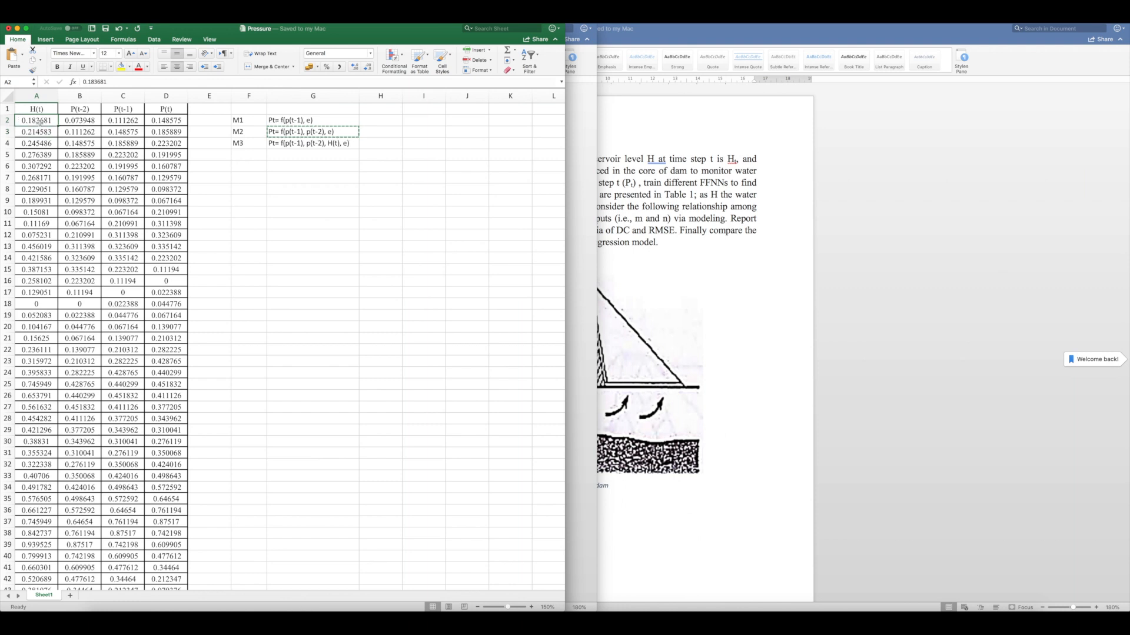
pyautogui.hscroll(1, 39, 122)
pyautogui.hscroll(-1, 39, 122)
pyautogui.moveTo(39, 122); pyautogui.dragTo(36, 144)
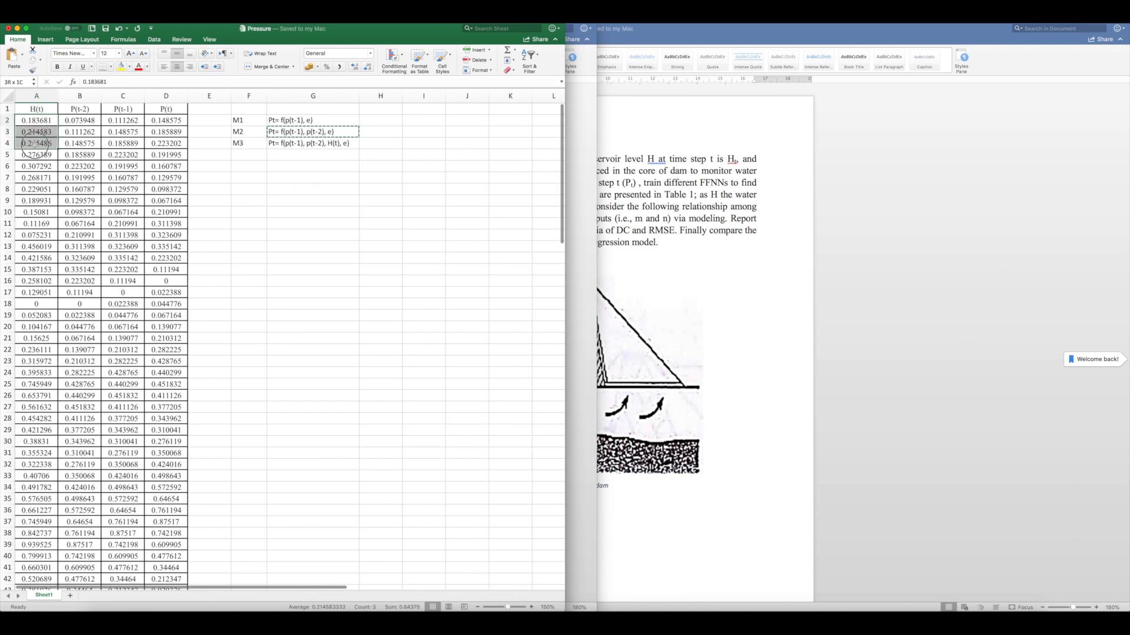
pyautogui.click(34, 122)
pyautogui.hscroll(-1, 34, 120)
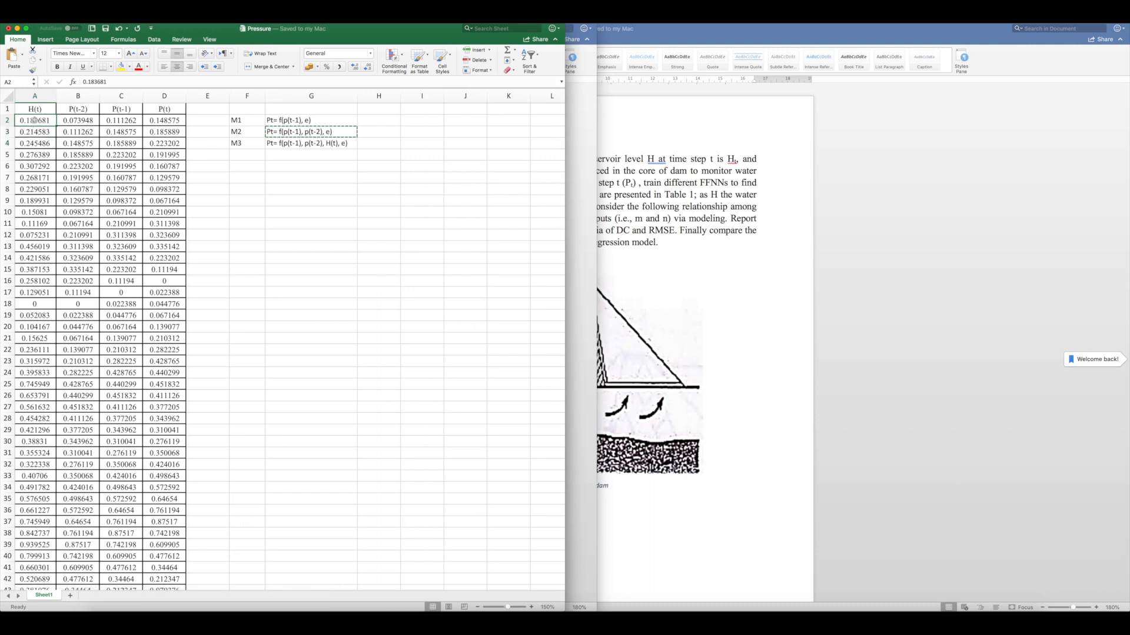
pyautogui.hscroll(-1, 34, 120)
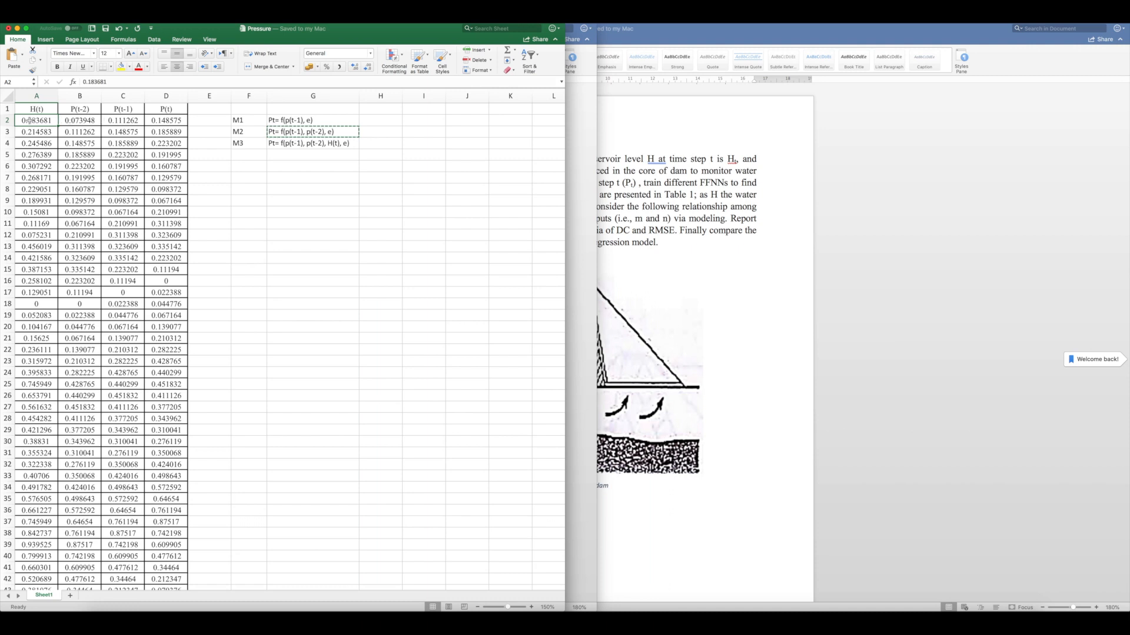
pyautogui.click(161, 121)
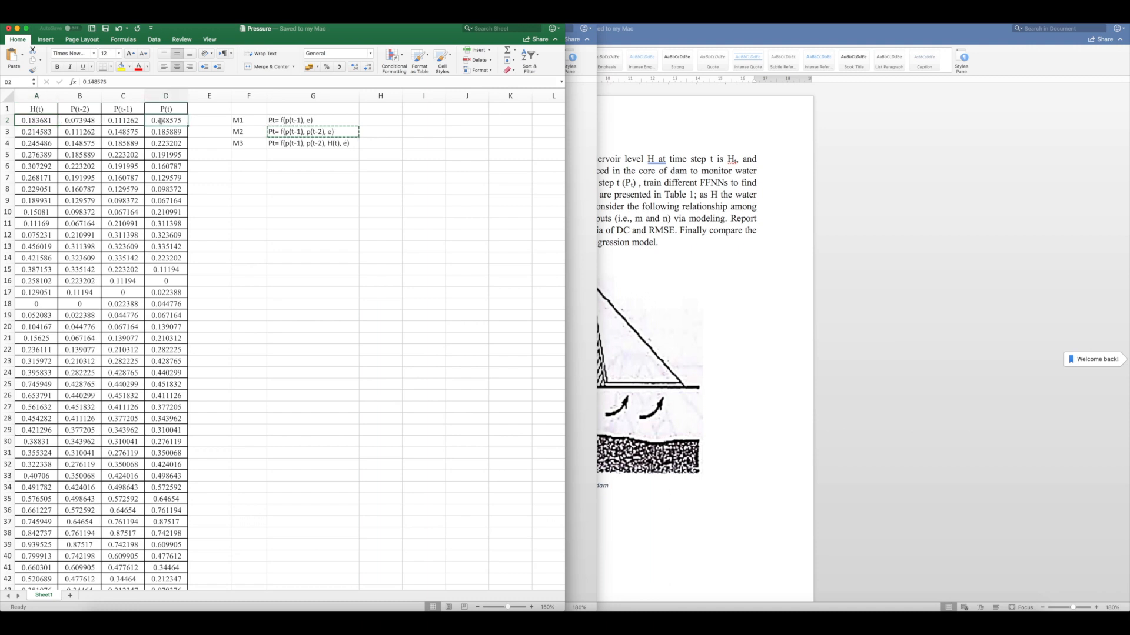
# Step: Relabel the H(t) column header in A1 as H(t-2)
pyautogui.click(167, 109)
pyautogui.doubleClick(35, 109)
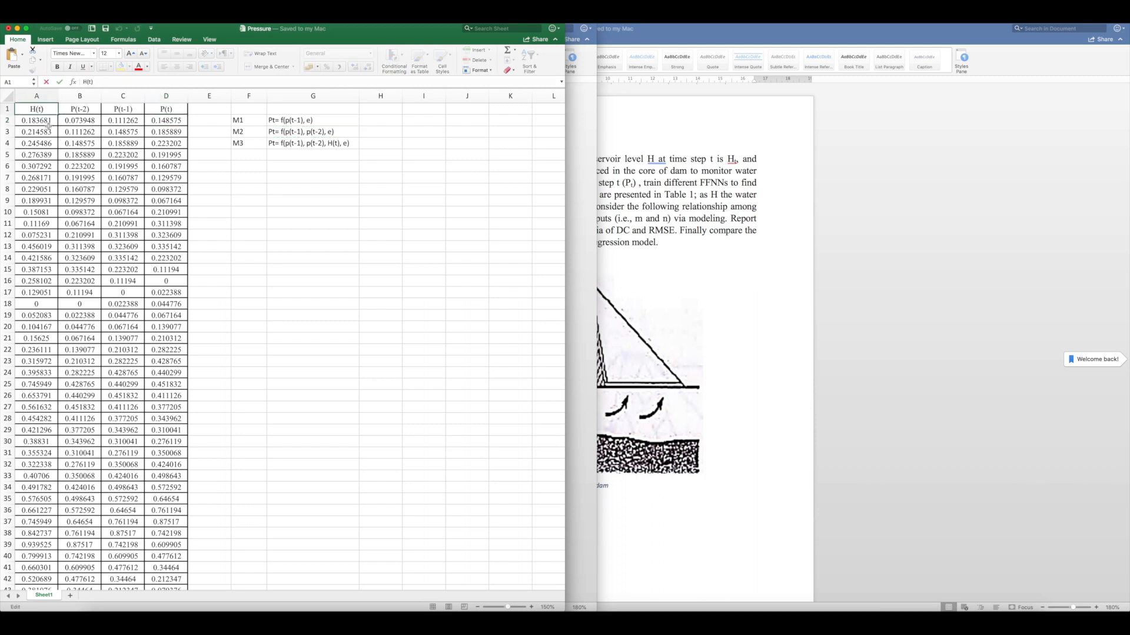
pyautogui.write('-2')
pyautogui.press('Return')
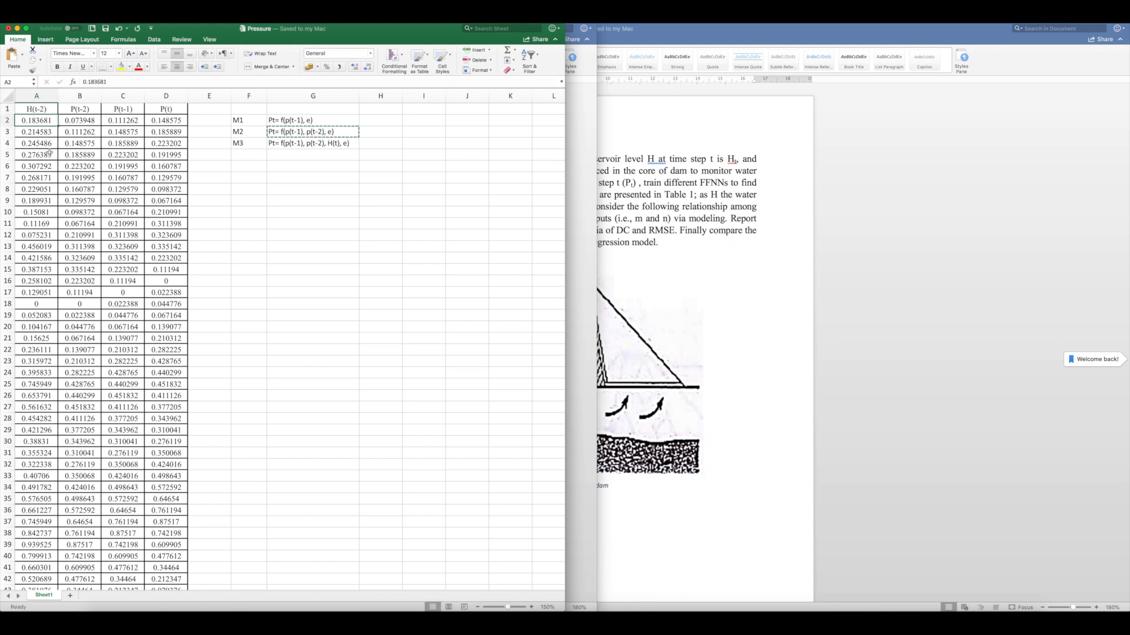
# Step: Delete the first two water-level values in A2:A3, shifting the cells up to align the column with P(t)
pyautogui.click(35, 122)
pyautogui.moveTo(34, 121); pyautogui.dragTo(36, 133)
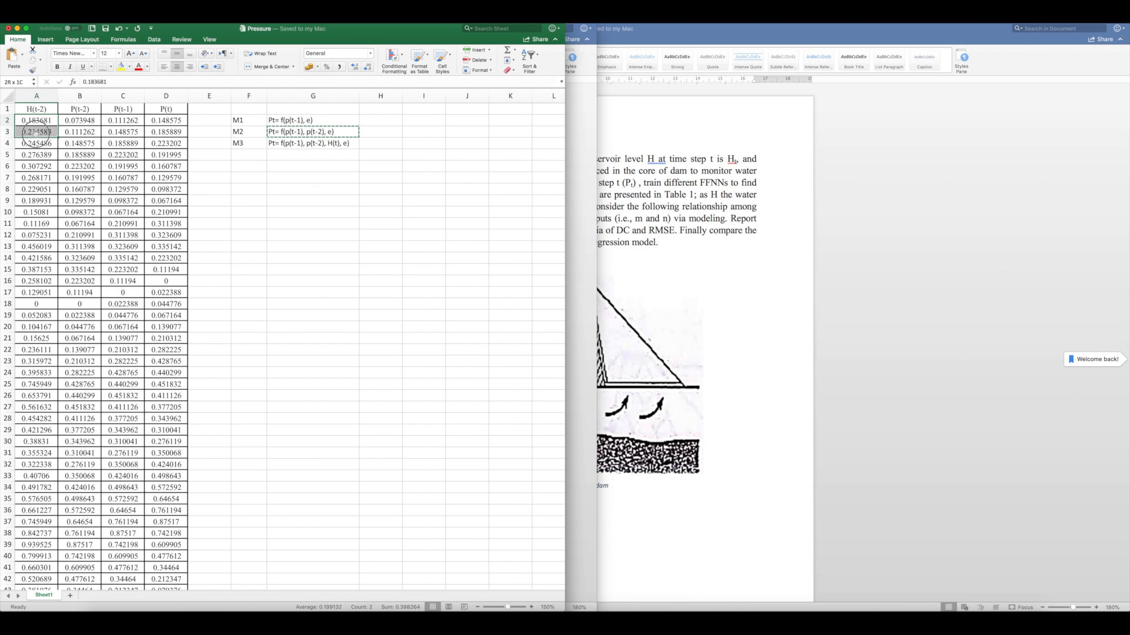
pyautogui.click(31, 122)
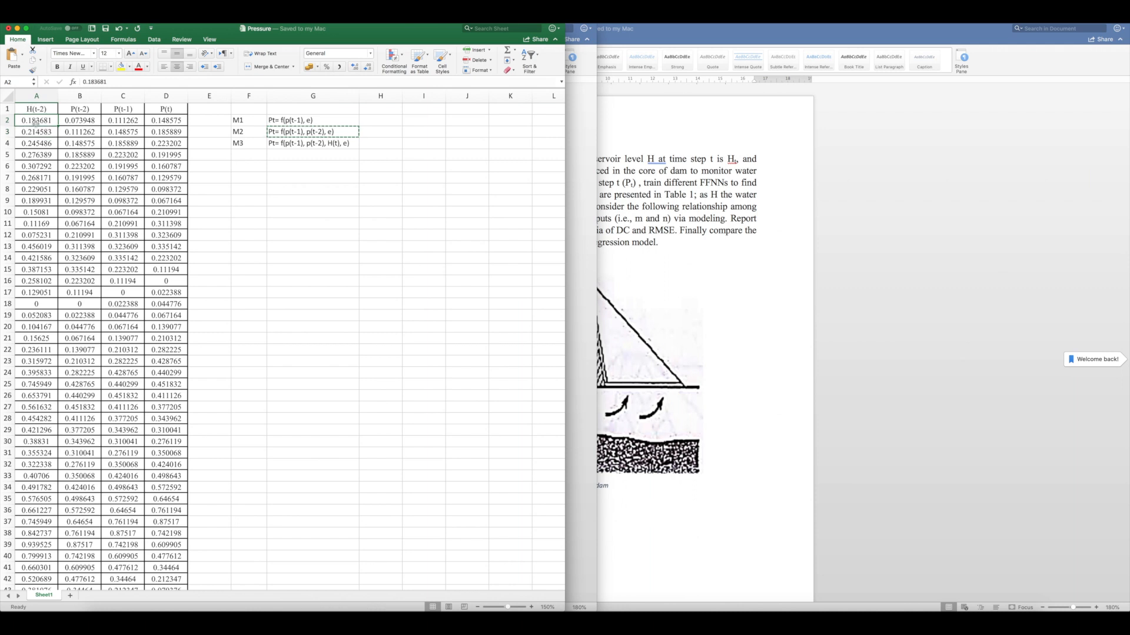
pyautogui.click(32, 120)
pyautogui.click(76, 144)
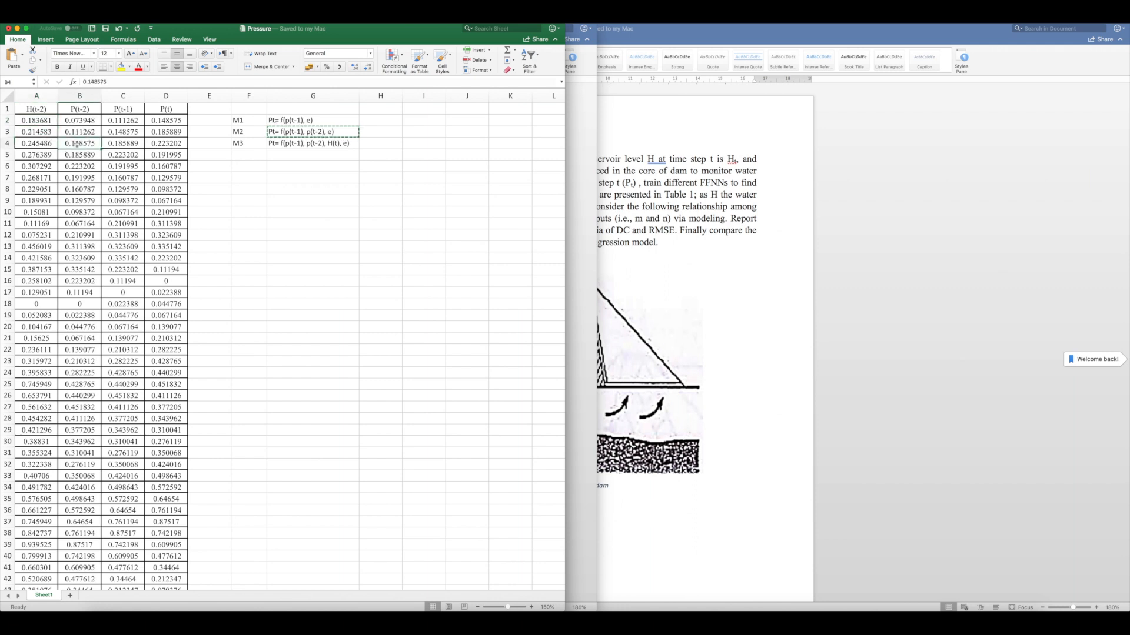
pyautogui.click(148, 123)
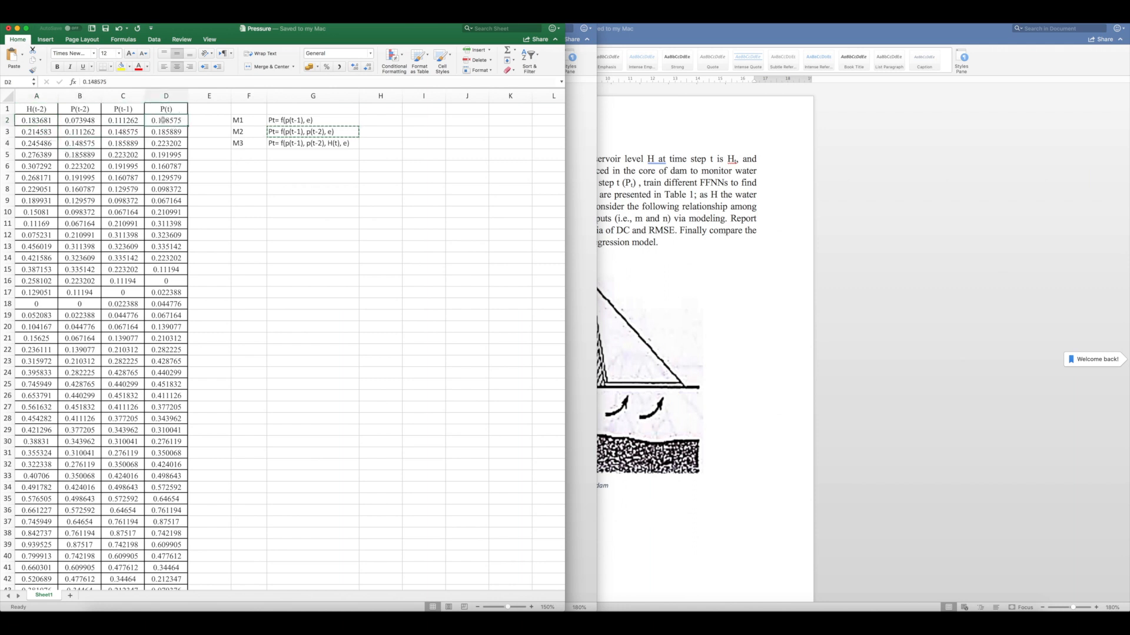
pyautogui.moveTo(34, 120); pyautogui.dragTo(35, 130)
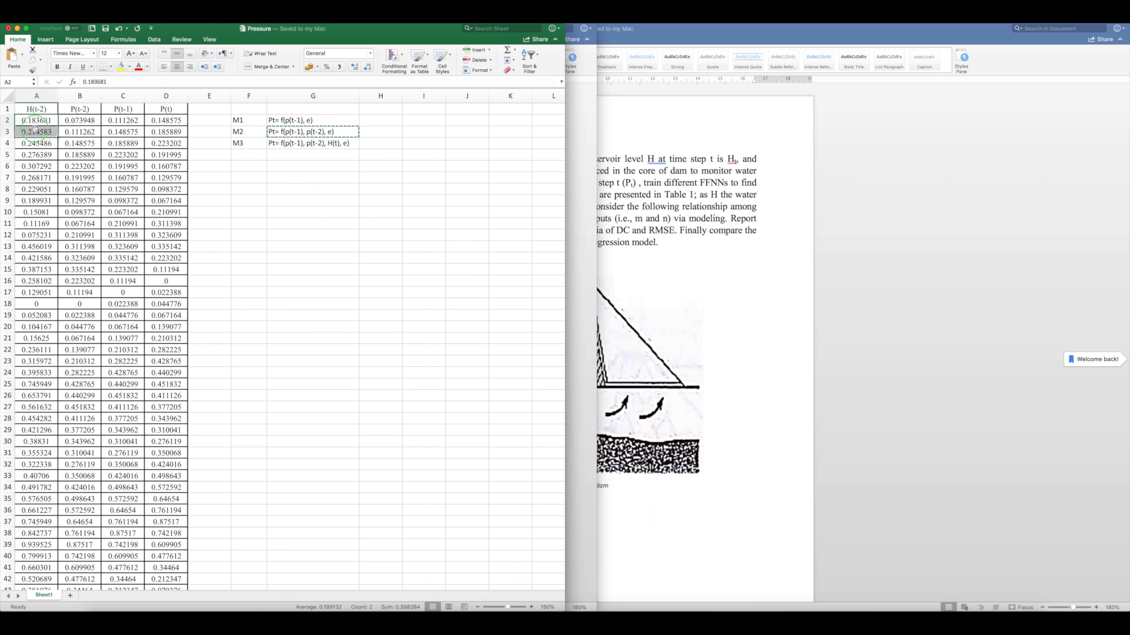
pyautogui.rightClick(35, 129)
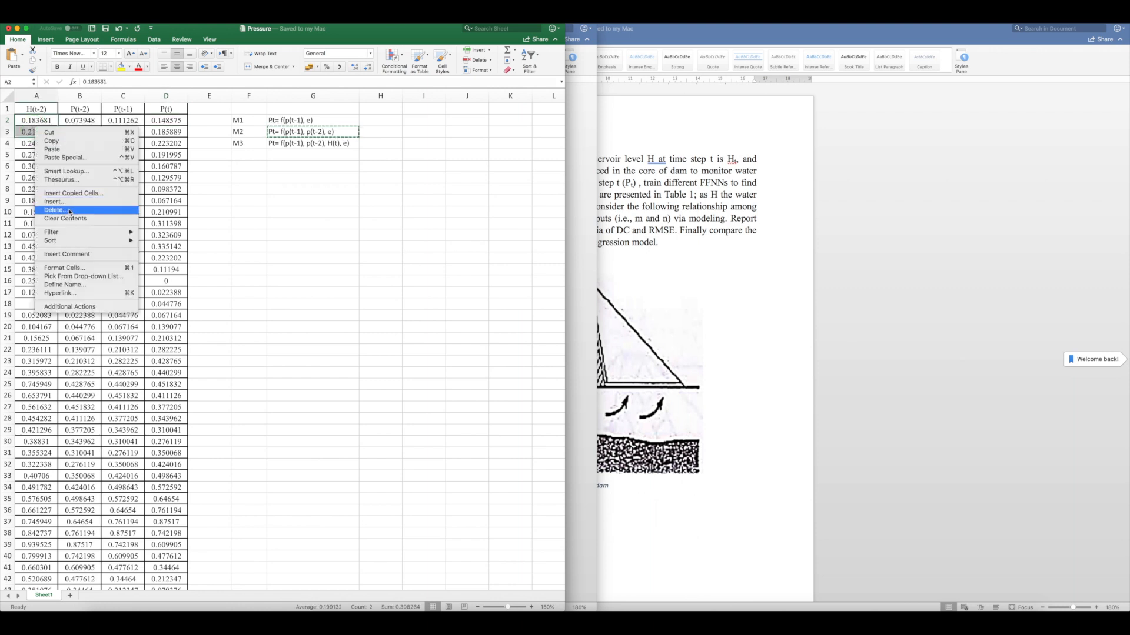
pyautogui.click(65, 210)
pyautogui.click(39, 202)
pyautogui.click(86, 235)
# Step: Relabel the column header in A1 as H(t) and check the realigned values in row 2
pyautogui.doubleClick(36, 110)
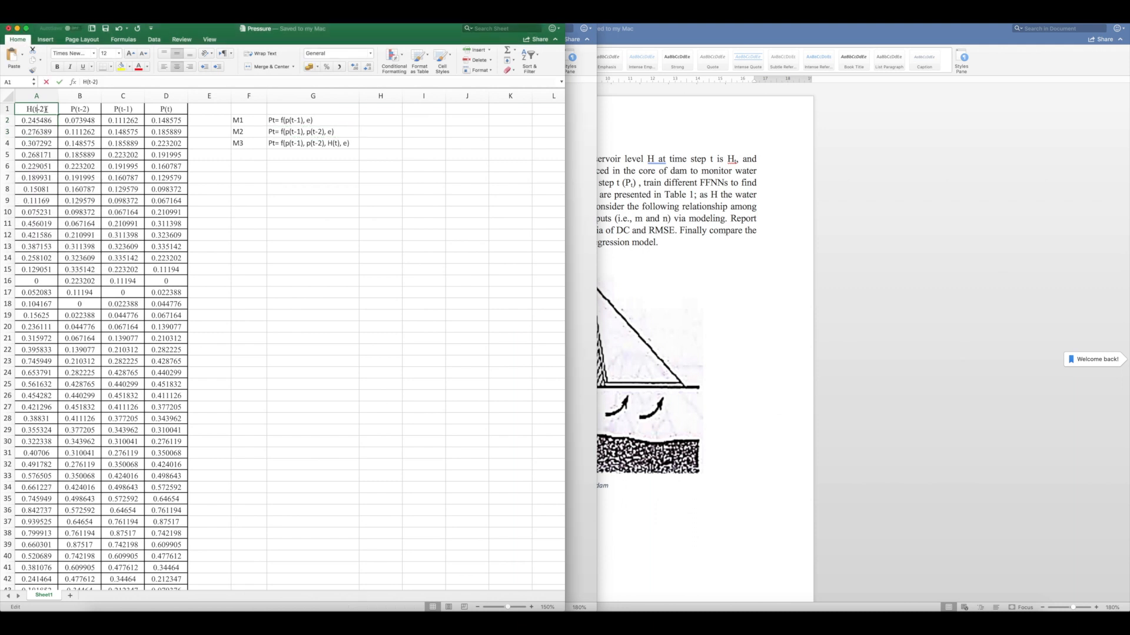
pyautogui.moveTo(44, 110); pyautogui.dragTo(38, 110)
pyautogui.press('BackSpace')
pyautogui.press('Return')
pyautogui.click(36, 122)
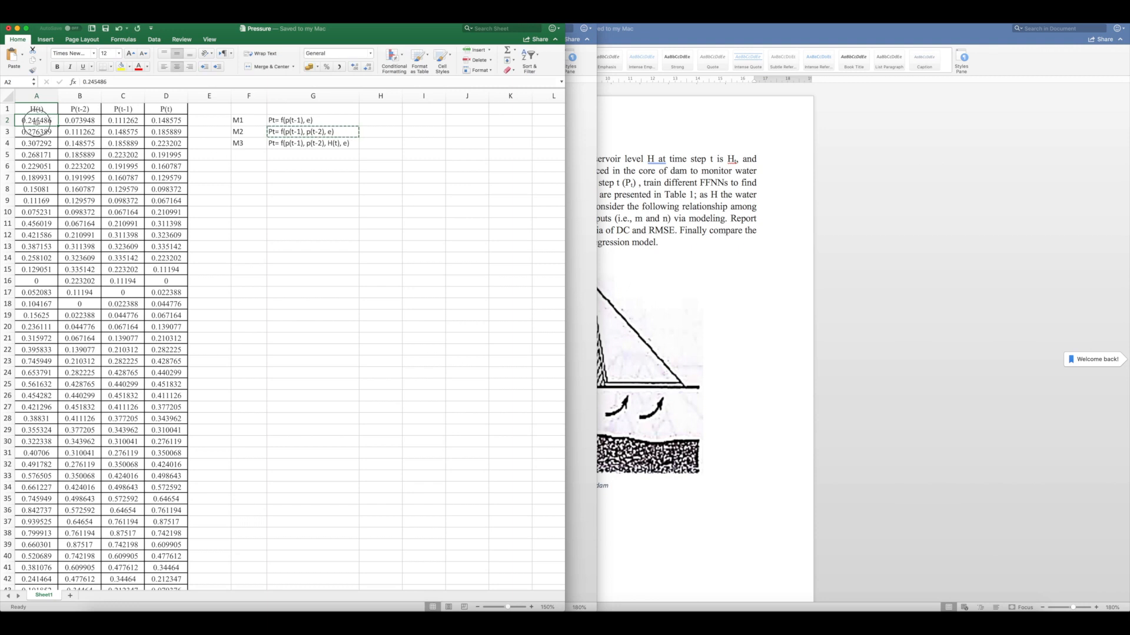
pyautogui.moveTo(76, 121); pyautogui.dragTo(144, 122)
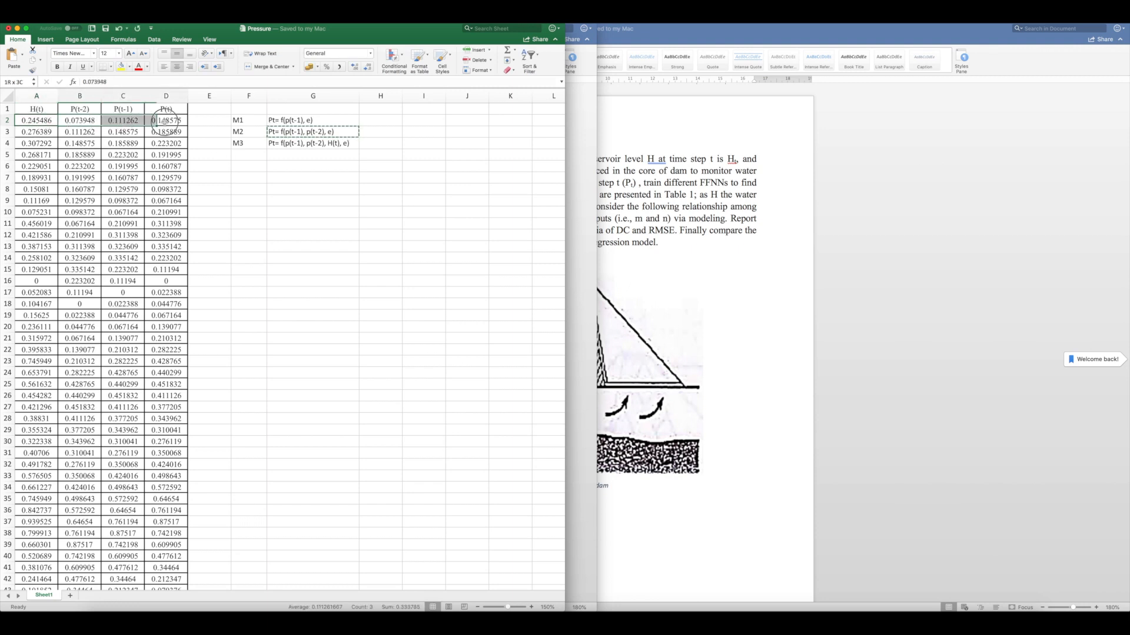
pyautogui.click(38, 120)
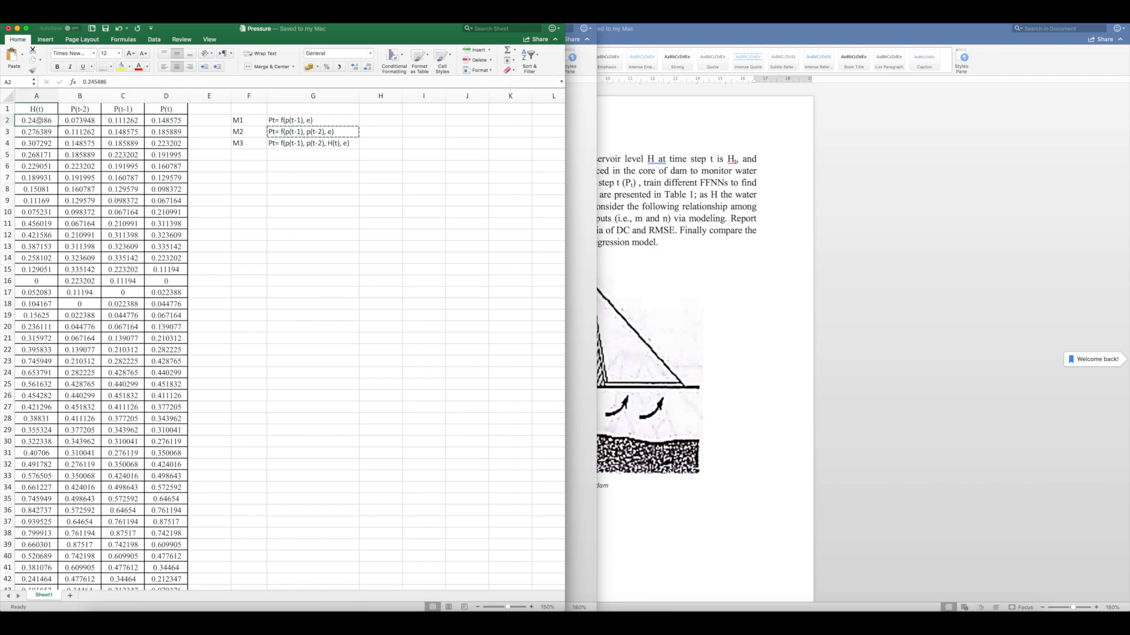
# Step: Enter "..." in F5 below M3 to indicate further candidate models
pyautogui.click(251, 156)
pyautogui.write('...')
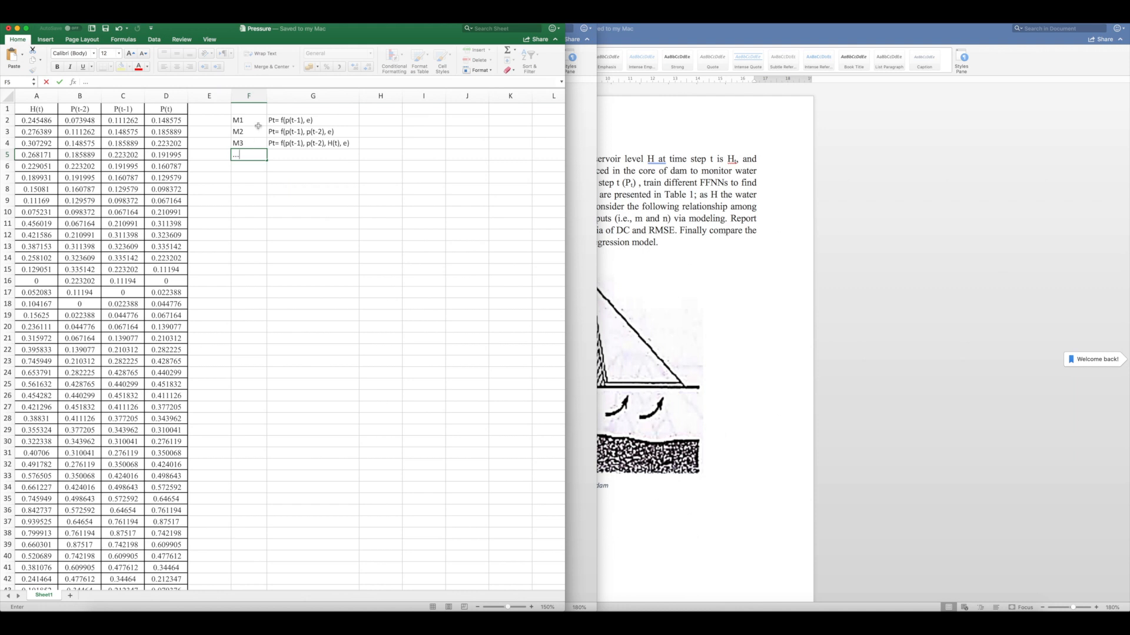
pyautogui.press('Return')
pyautogui.click(278, 156)
pyautogui.click(244, 157)
pyautogui.click(36, 120)
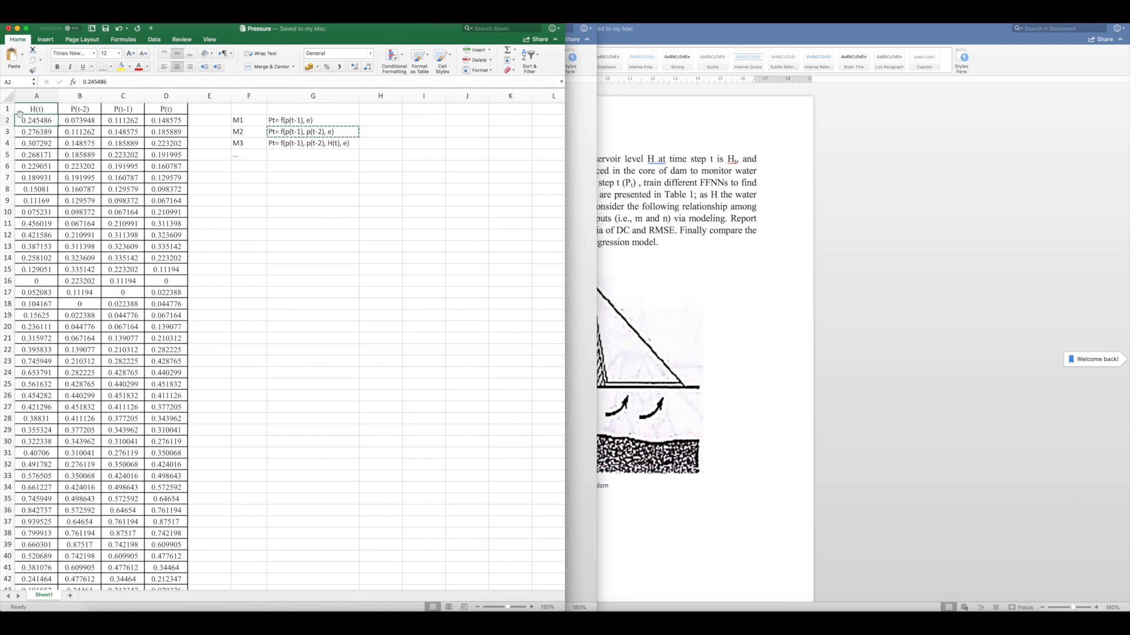
pyautogui.click(281, 156)
pyautogui.click(245, 155)
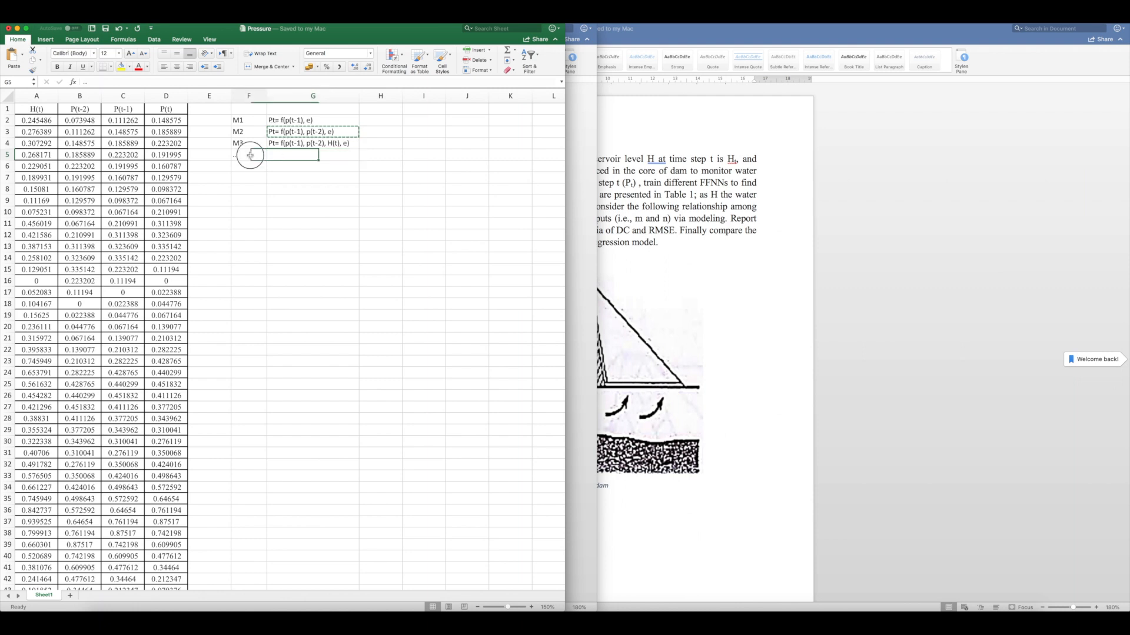
# Step: Review each model's data columns: output column D against inputs C for M1, B:C for M2 and A:C for M3
pyautogui.click(165, 96)
pyautogui.moveTo(123, 96); pyautogui.dragTo(63, 95)
pyautogui.click(169, 110)
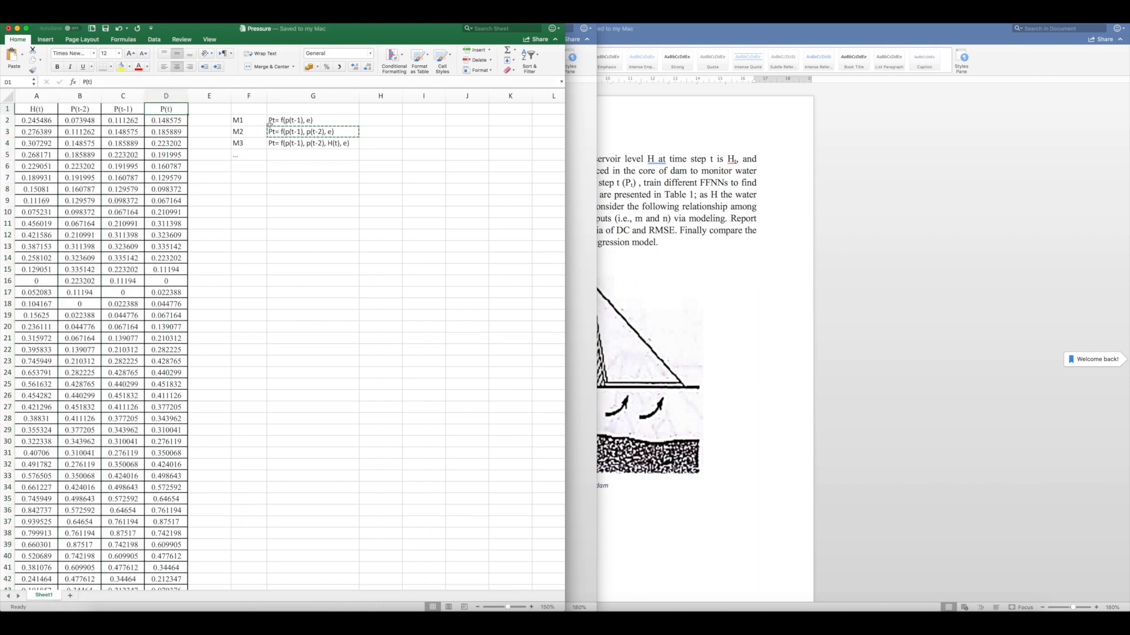
pyautogui.click(251, 120)
pyautogui.click(179, 110)
pyautogui.click(121, 98)
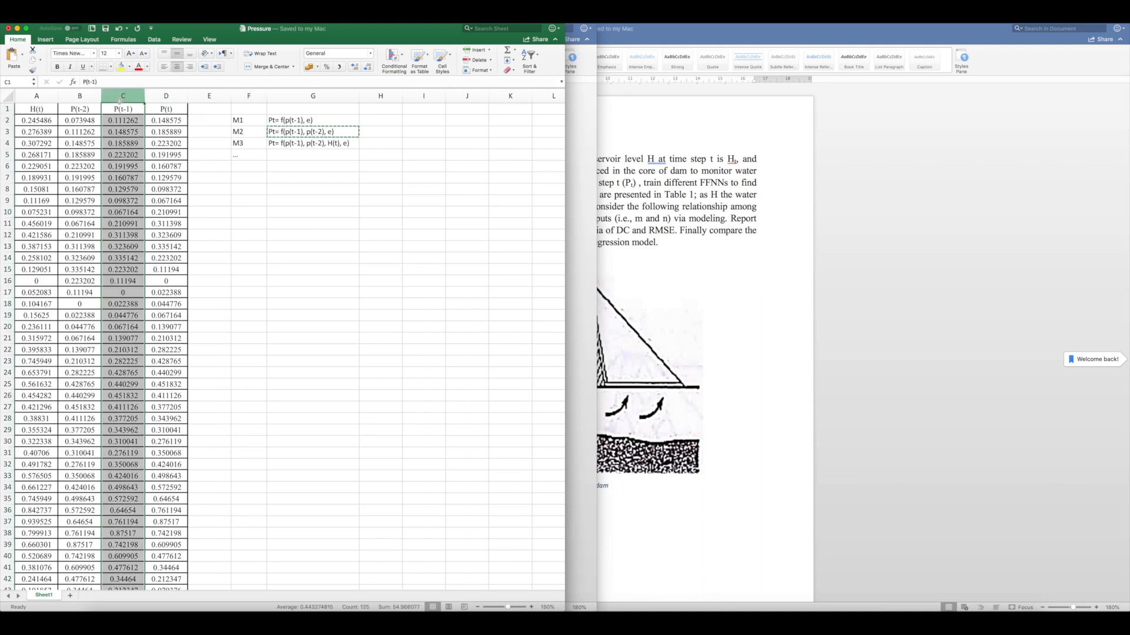
pyautogui.keyDown('shift'); pyautogui.click(82, 96); pyautogui.keyUp('shift')
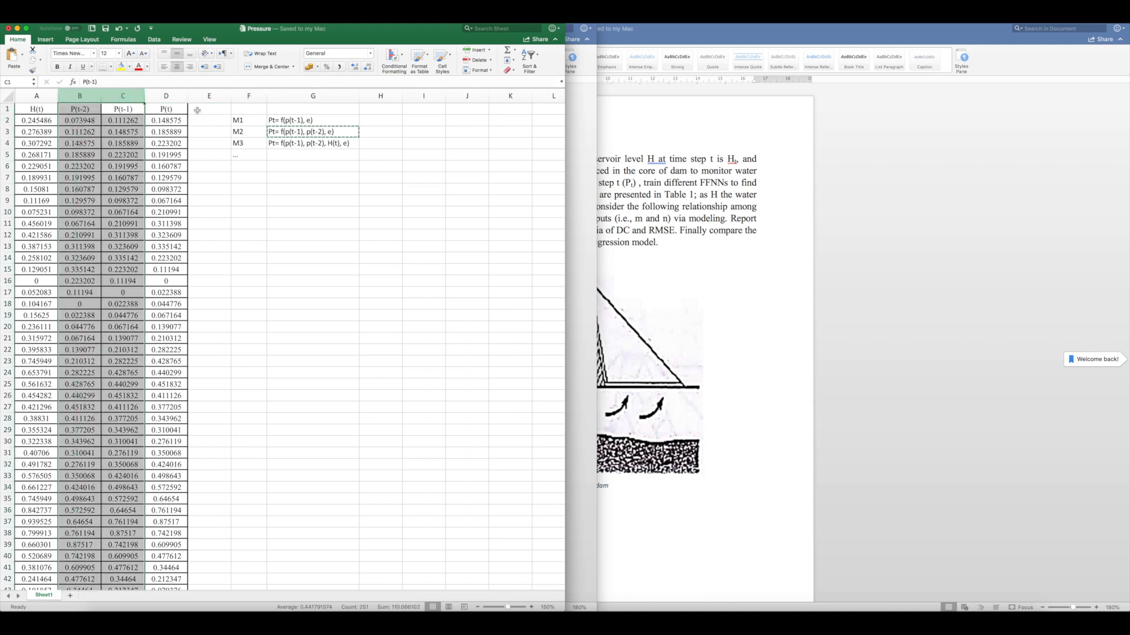
pyautogui.click(167, 96)
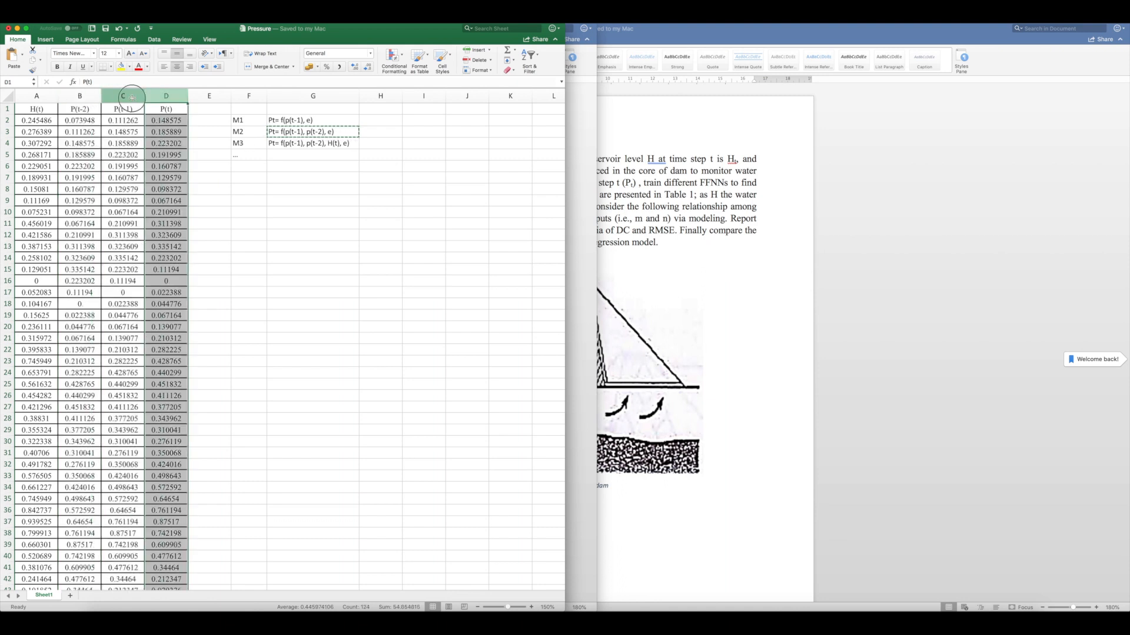
pyautogui.moveTo(123, 96); pyautogui.dragTo(45, 101)
pyautogui.click(166, 96)
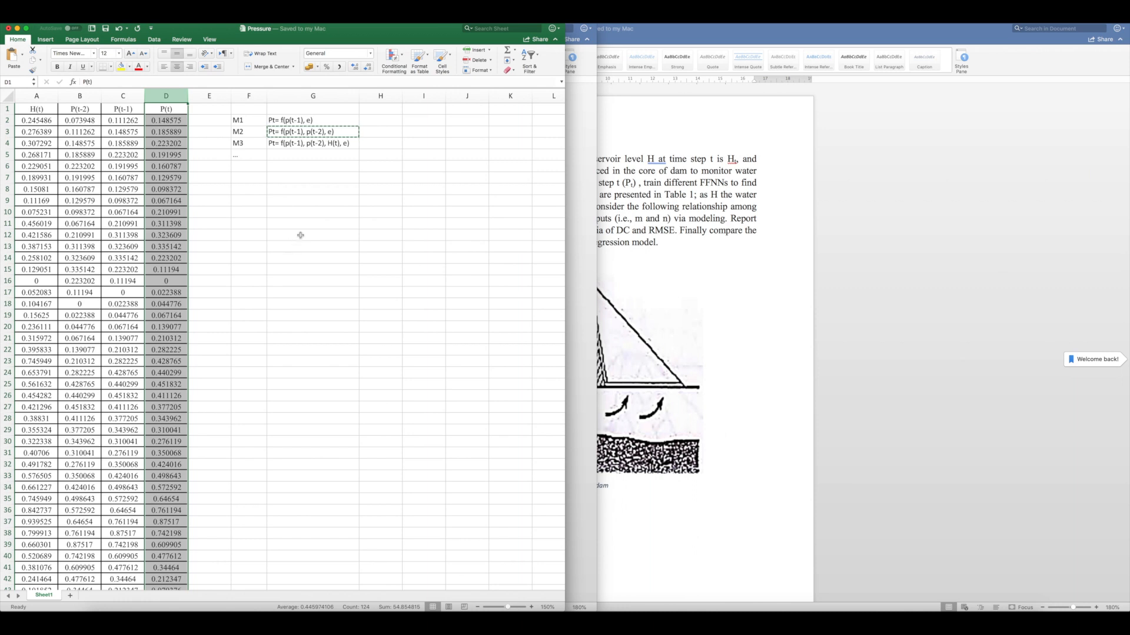
pyautogui.click(168, 167)
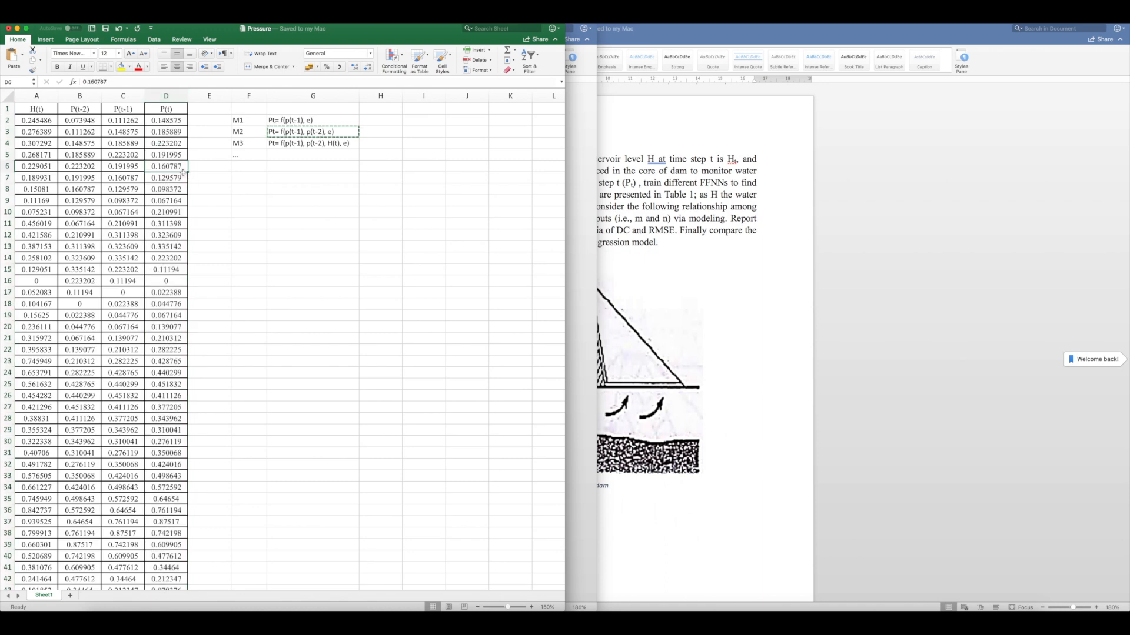